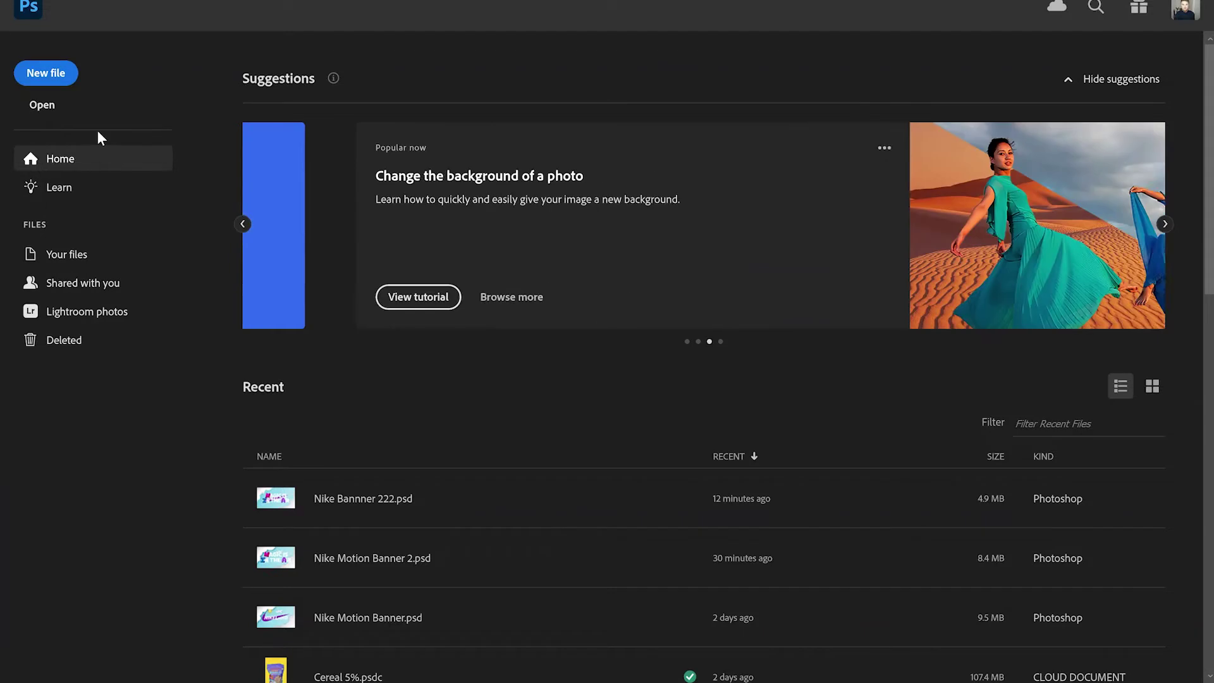
# Create a 1980 x 1080 px document and place all six images from the Nike Banner folder in Downloads
pyautogui.click(49, 84)
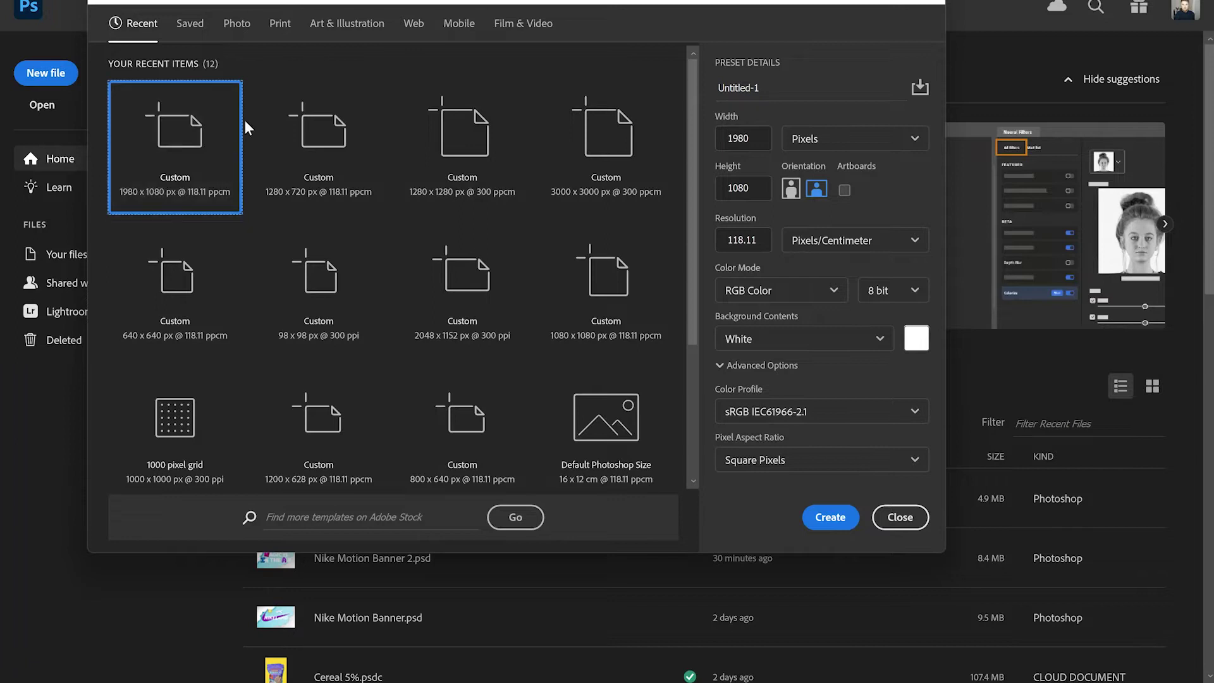
pyautogui.click(842, 524)
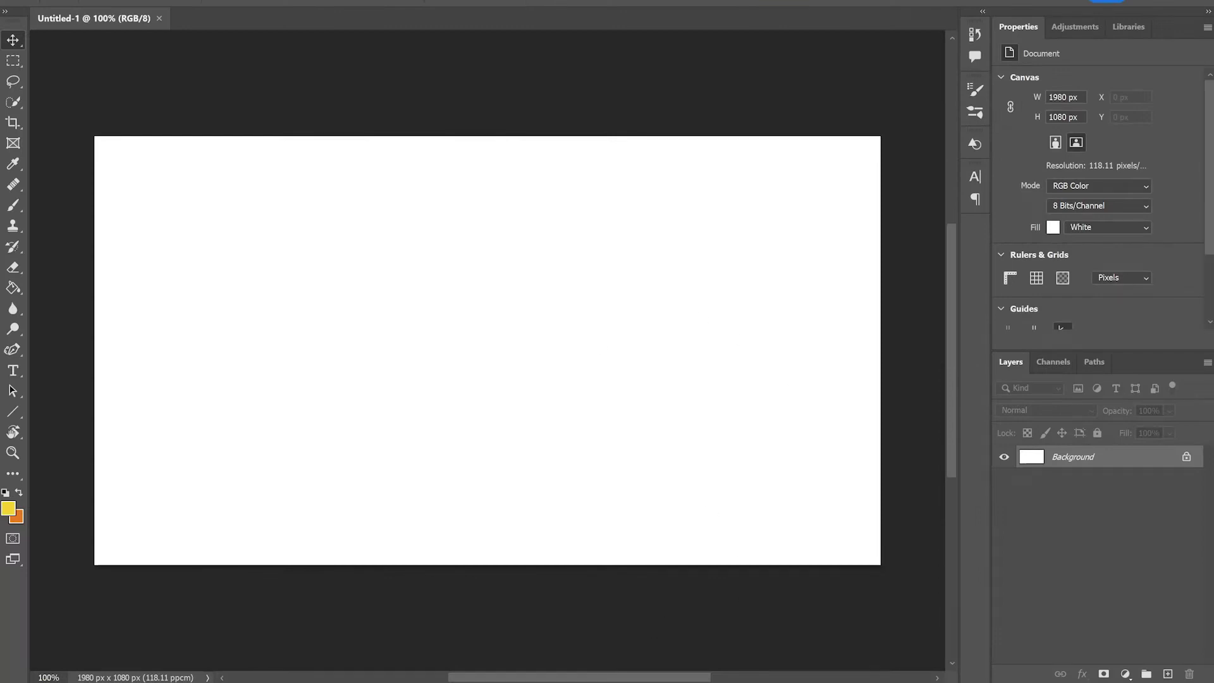
pyautogui.press('super+e')
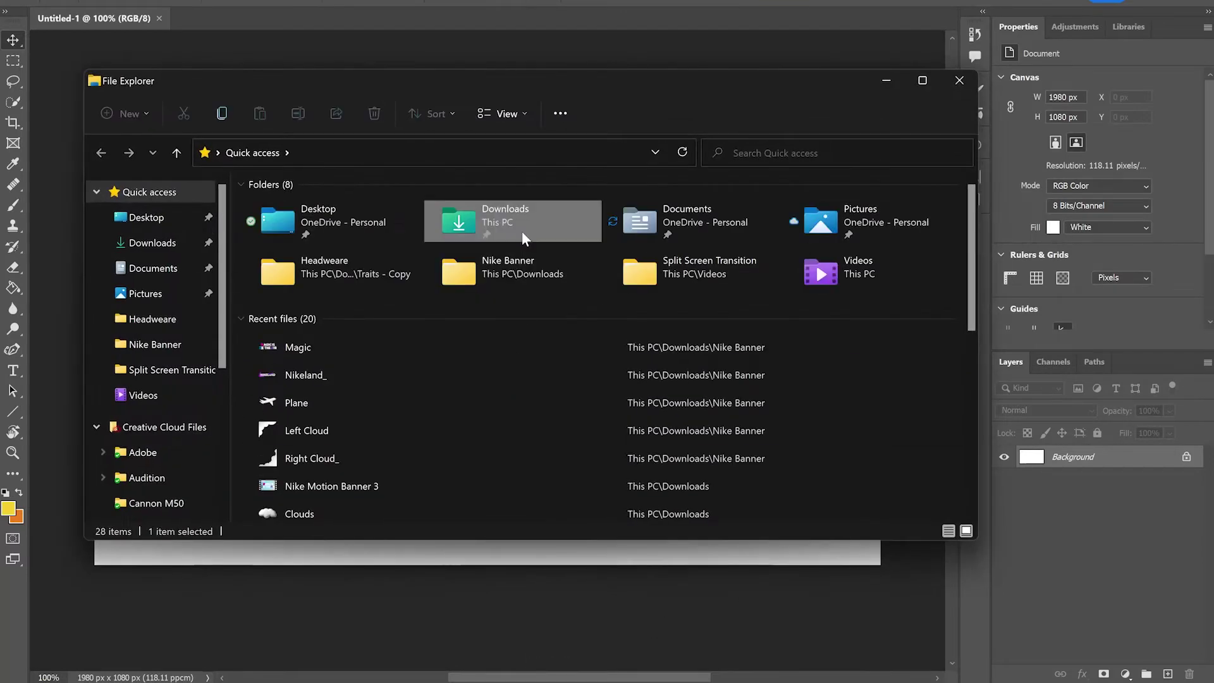
pyautogui.doubleClick(521, 230)
pyautogui.doubleClick(528, 220)
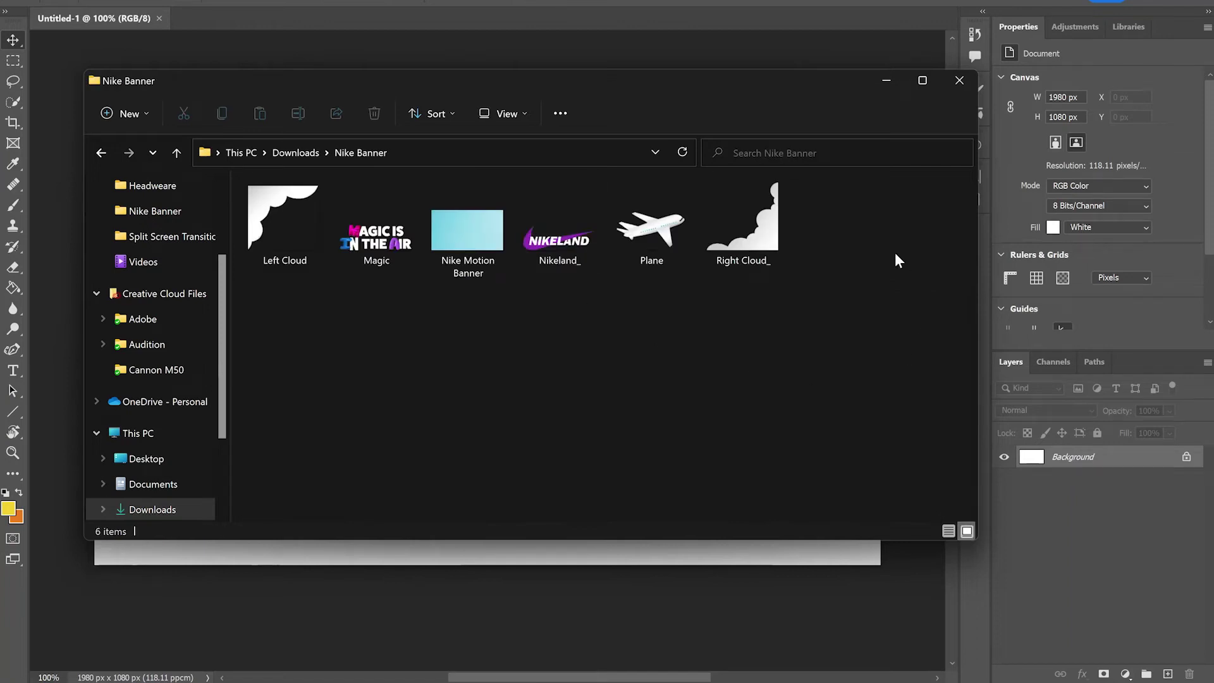
pyautogui.moveTo(868, 217); pyautogui.dragTo(278, 279)
pyautogui.moveTo(376, 201); pyautogui.dragTo(486, 556)
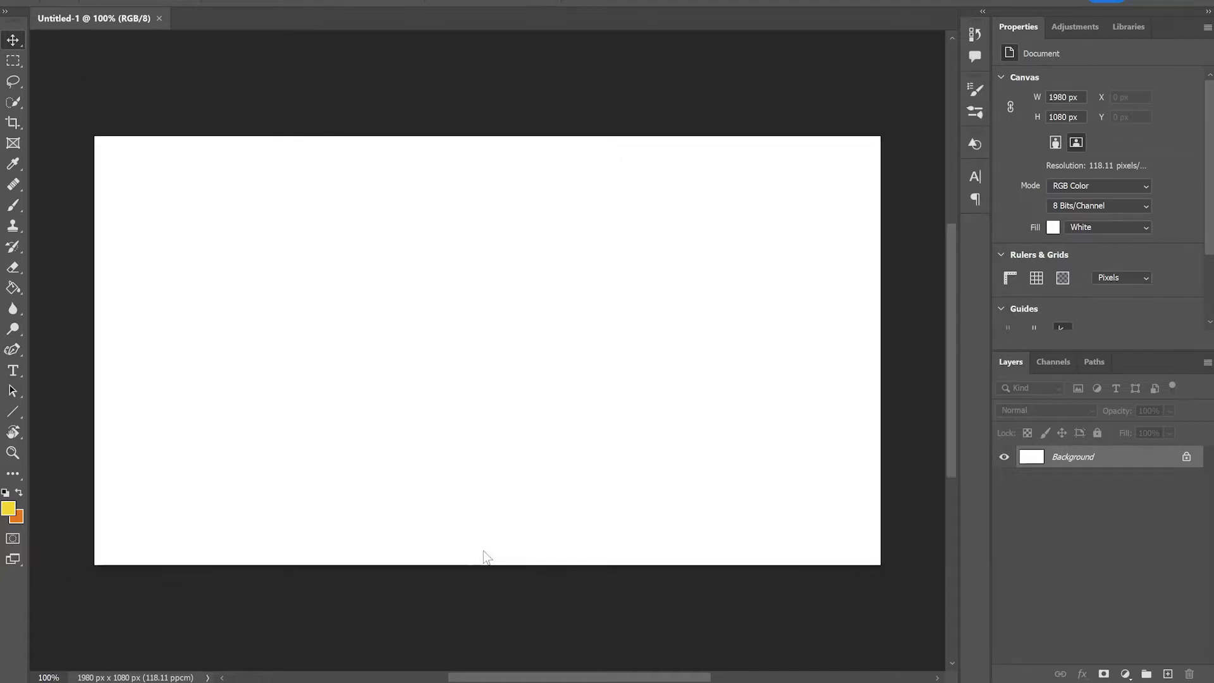
pyautogui.click(783, 2)
pyautogui.click(783, 1)
pyautogui.click(783, 2)
pyautogui.click(783, 1)
pyautogui.click(783, 1)
pyautogui.click(783, 1)
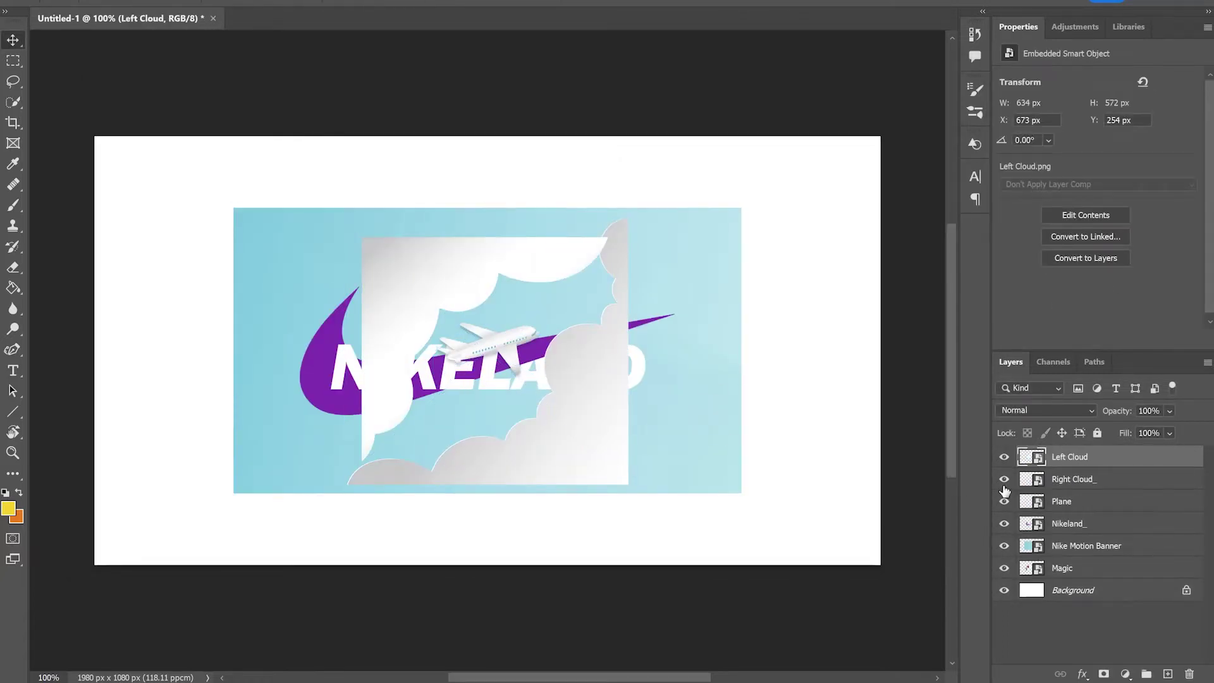
# Reorder the layers so Magic sits above Nikeland_ and both cloud layers sit just above Nike Motion Banner
pyautogui.moveTo(1114, 550)
pyautogui.mouseDown()
pyautogui.moveTo(1141, 575)
pyautogui.moveTo(1099, 508)
pyautogui.moveTo(1119, 553)
pyautogui.mouseUp()
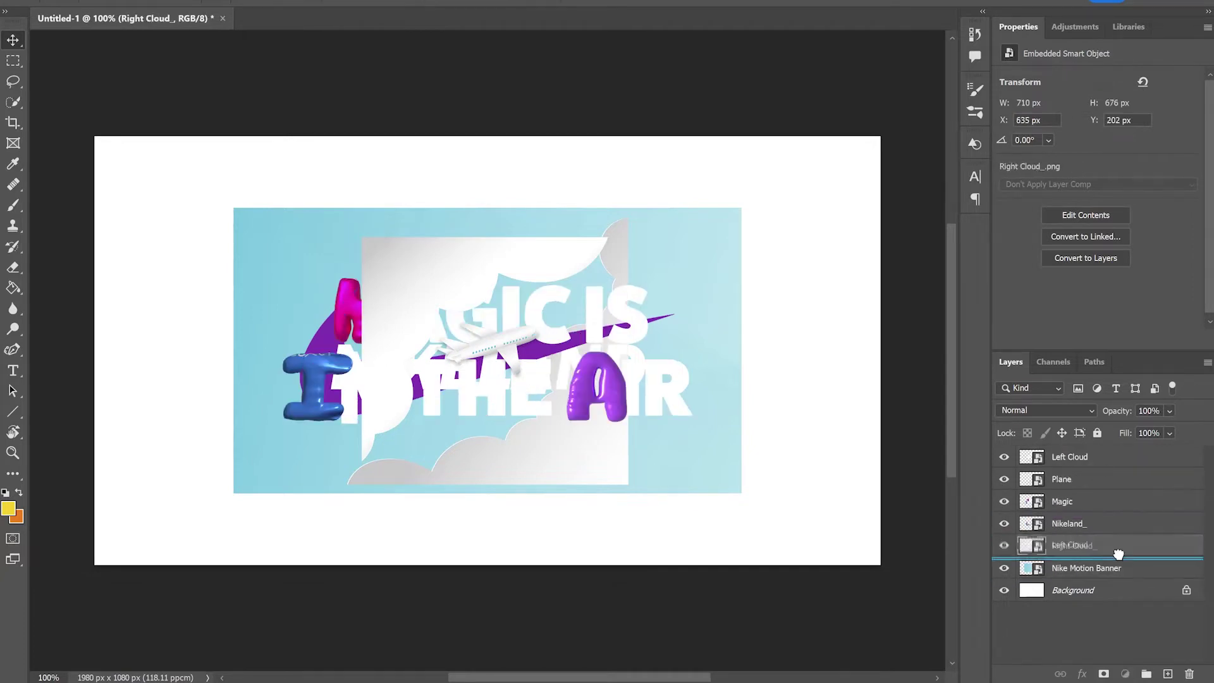
pyautogui.moveTo(1100, 457); pyautogui.dragTo(1118, 554)
# Enlarge the Nike Motion Banner layer until it slightly overlaps all edges of the canvas
pyautogui.click(1106, 567)
pyautogui.hotkey('ctrl', 't')
pyautogui.moveTo(487, 208); pyautogui.dragTo(487, 144)
pyautogui.moveTo(487, 493); pyautogui.dragTo(487, 582)
pyautogui.moveTo(486, 144); pyautogui.dragTo(487, 137)
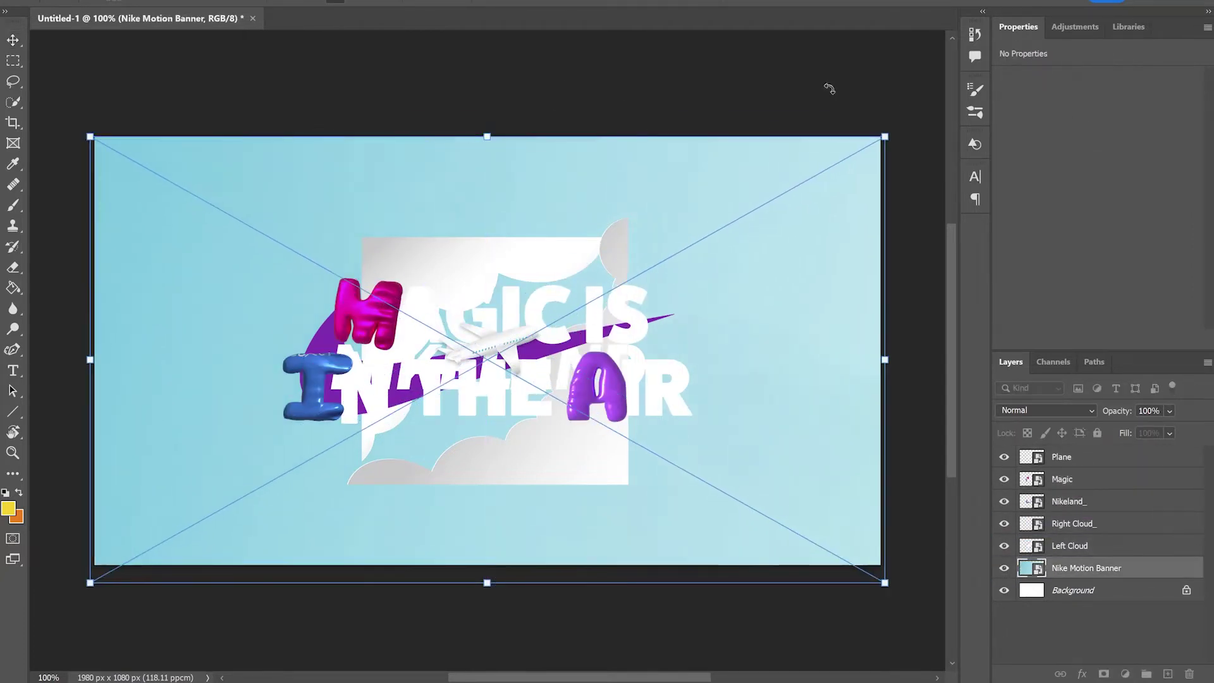
pyautogui.click(784, 2)
# Move the Left Cloud layer into the canvas's upper-left corner and enlarge it to fill that corner
pyautogui.moveTo(492, 259); pyautogui.dragTo(225, 168)
pyautogui.hotkey('ctrl', 't')
pyautogui.moveTo(338, 369); pyautogui.dragTo(397, 421)
pyautogui.moveTo(252, 191); pyautogui.dragTo(267, 180)
pyautogui.moveTo(110, 410); pyautogui.dragTo(79, 438)
pyautogui.moveTo(182, 233)
pyautogui.mouseDown()
pyautogui.moveTo(197, 256)
pyautogui.moveTo(183, 233)
pyautogui.mouseUp()
pyautogui.moveTo(247, 437); pyautogui.dragTo(247, 453)
# Move the Right Cloud_ layer into the canvas's lower-right corner and resize it to fill that corner
pyautogui.moveTo(612, 447); pyautogui.dragTo(865, 527)
pyautogui.hotkey('ctrl', 't')
pyautogui.moveTo(741, 297); pyautogui.dragTo(741, 203)
pyautogui.moveTo(872, 405); pyautogui.dragTo(826, 423)
# Place the Plane layer directly above Nike Motion Banner and position the plane beside the upper-left cloud
pyautogui.moveTo(500, 349); pyautogui.dragTo(470, 298)
pyautogui.moveTo(1100, 456); pyautogui.dragTo(1099, 555)
pyautogui.moveTo(469, 299); pyautogui.dragTo(221, 264)
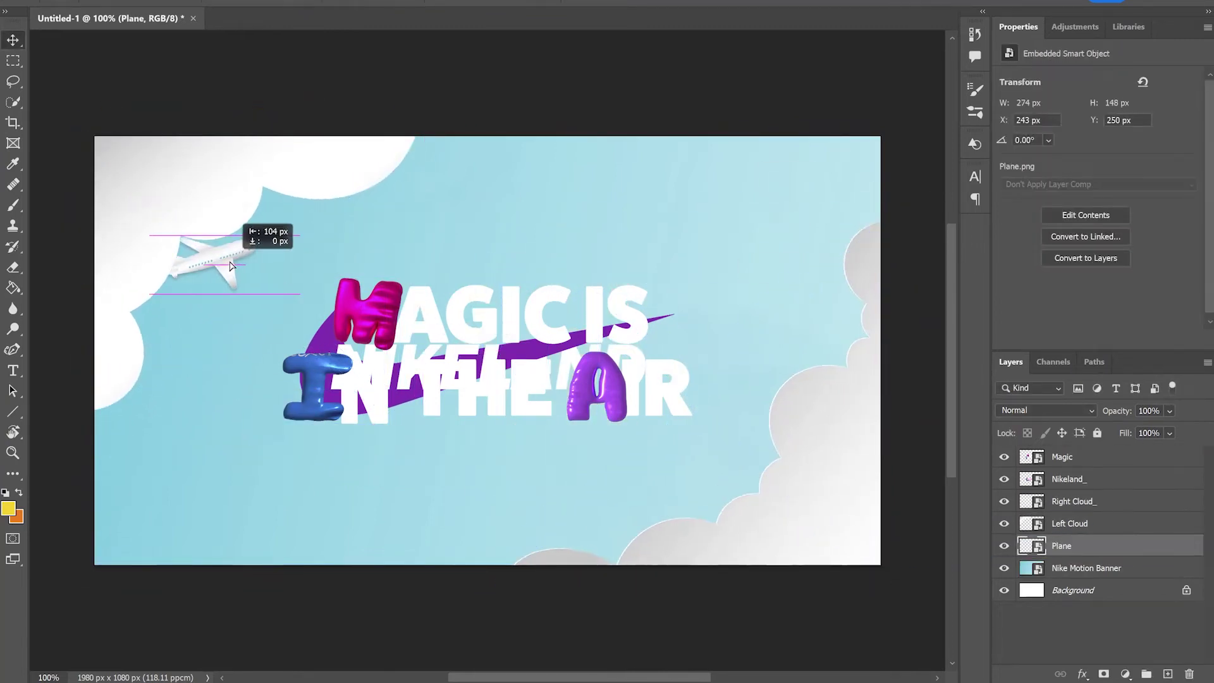
# Hide the Magic layer and enlarge the Nikeland_ logo around its centre in the middle of the canvas
pyautogui.click(479, 339)
pyautogui.click(1003, 456)
pyautogui.click(480, 335)
pyautogui.hotkey('ctrl', 't')
pyautogui.click(1106, 478)
pyautogui.hotkey('ctrl', 't')
pyautogui.moveTo(488, 279); pyautogui.dragTo(488, 251)
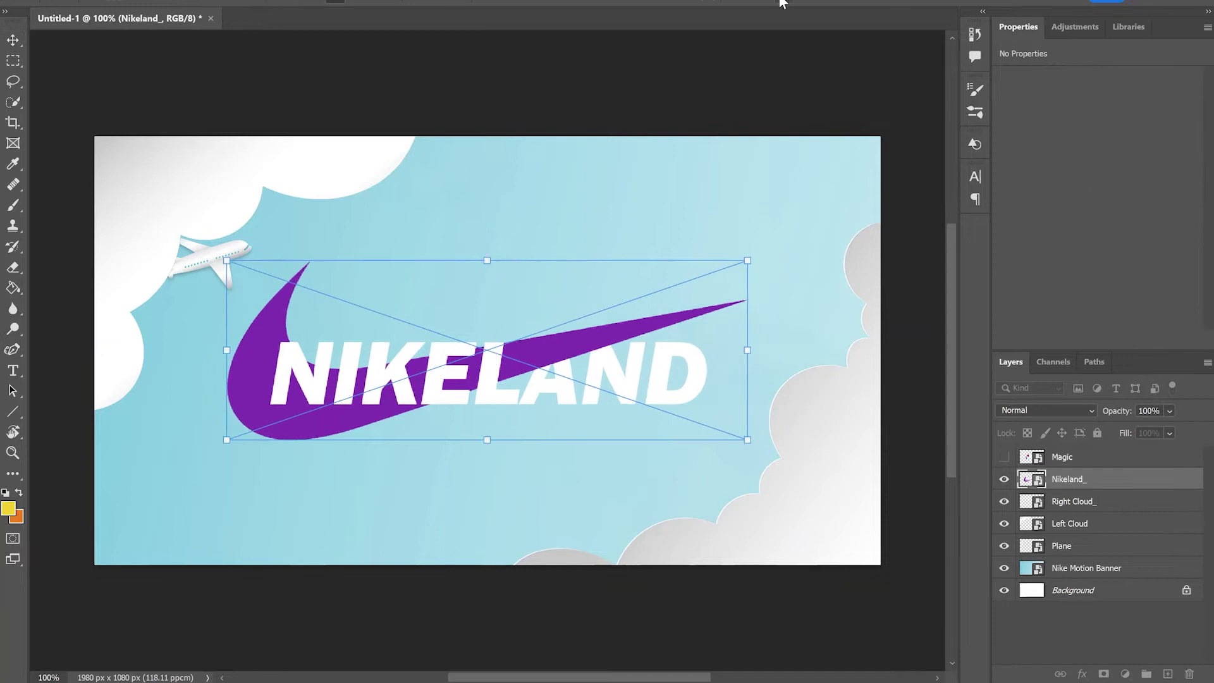
pyautogui.press('Return')
# Show the Magic layer and enlarge it to about 1330 x 474 px, hiding Nikeland_ only while resizing
pyautogui.click(1004, 456)
pyautogui.click(1004, 478)
pyautogui.click(1068, 456)
pyautogui.hotkey('ctrl', 't')
pyautogui.press('Return')
pyautogui.click(1003, 478)
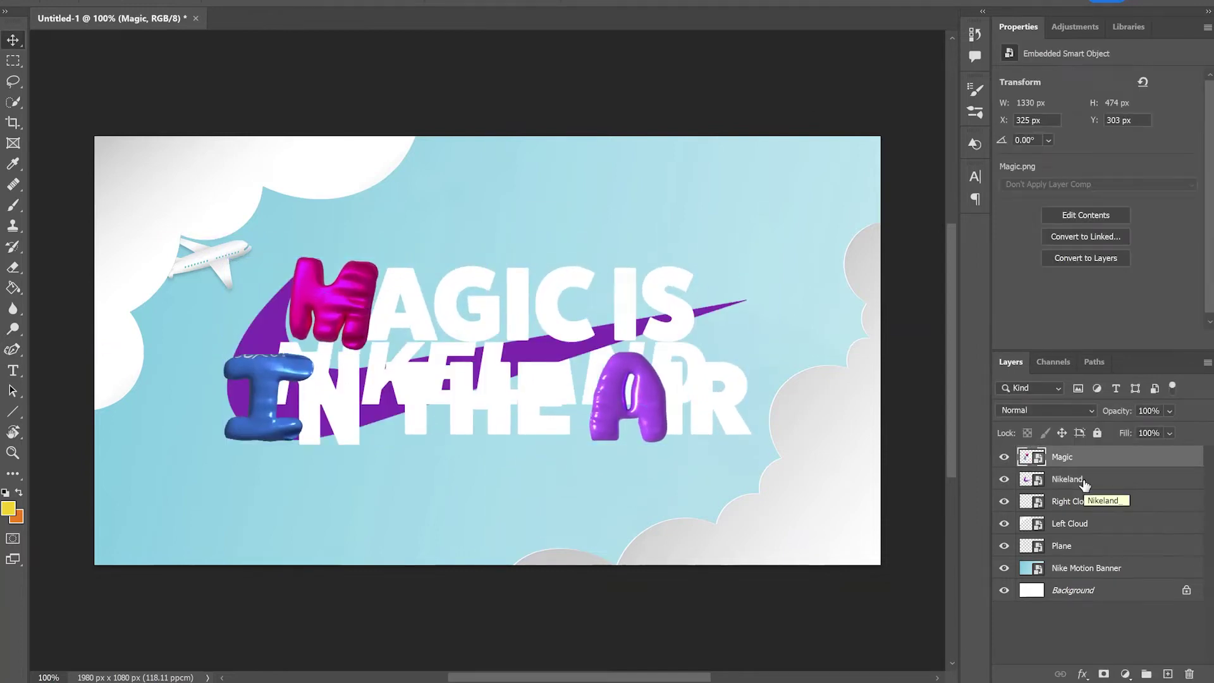
# Save the document on the computer in Downloads as the Photoshop file Nike 22, with Maximize Compatibility on
pyautogui.click(29, 2)
pyautogui.click(136, 156)
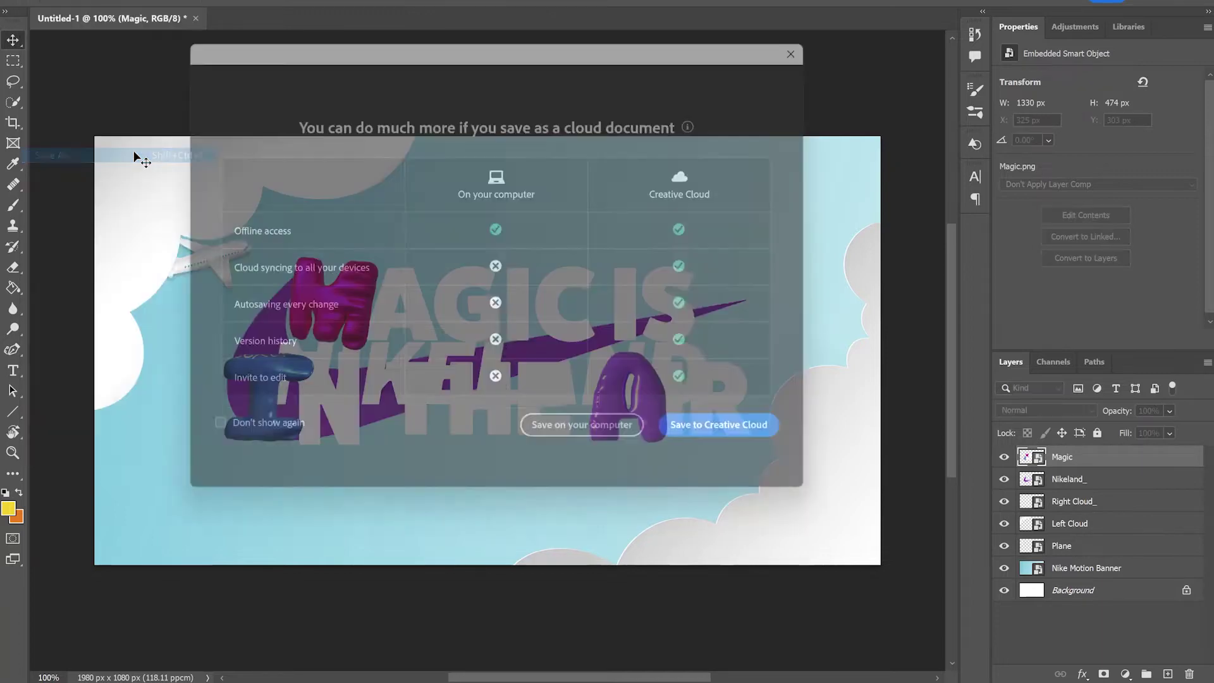
pyautogui.click(589, 443)
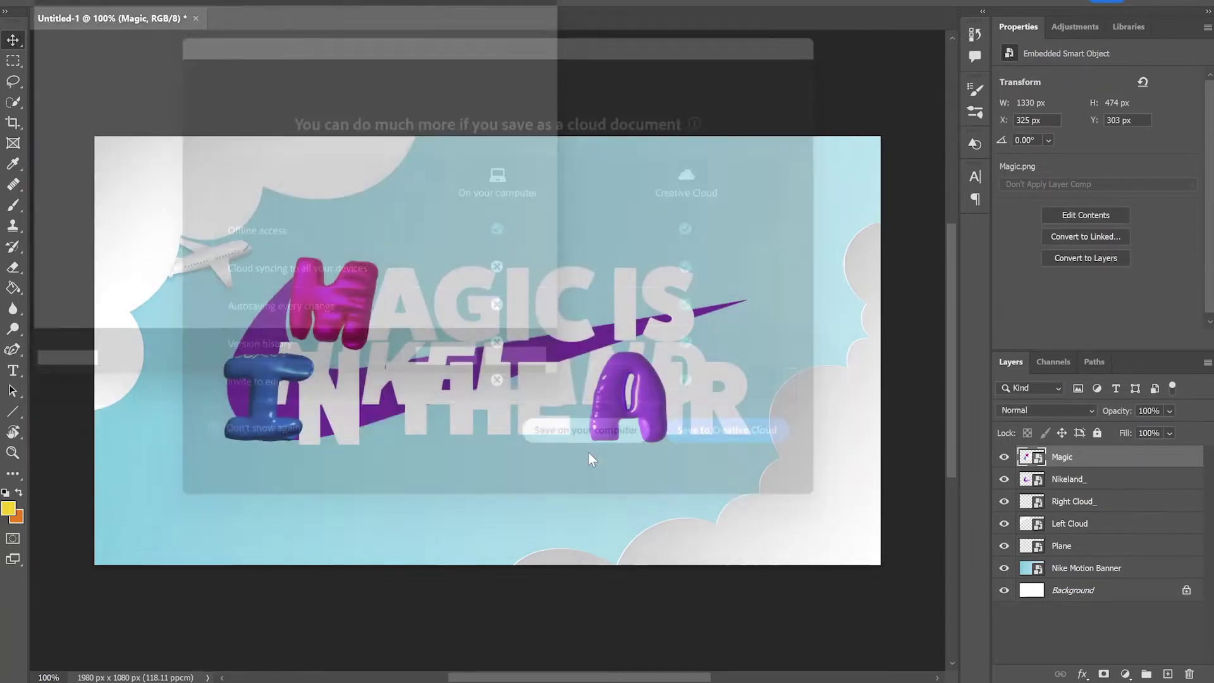
pyautogui.press('BackSpace')
pyautogui.write('Nik')
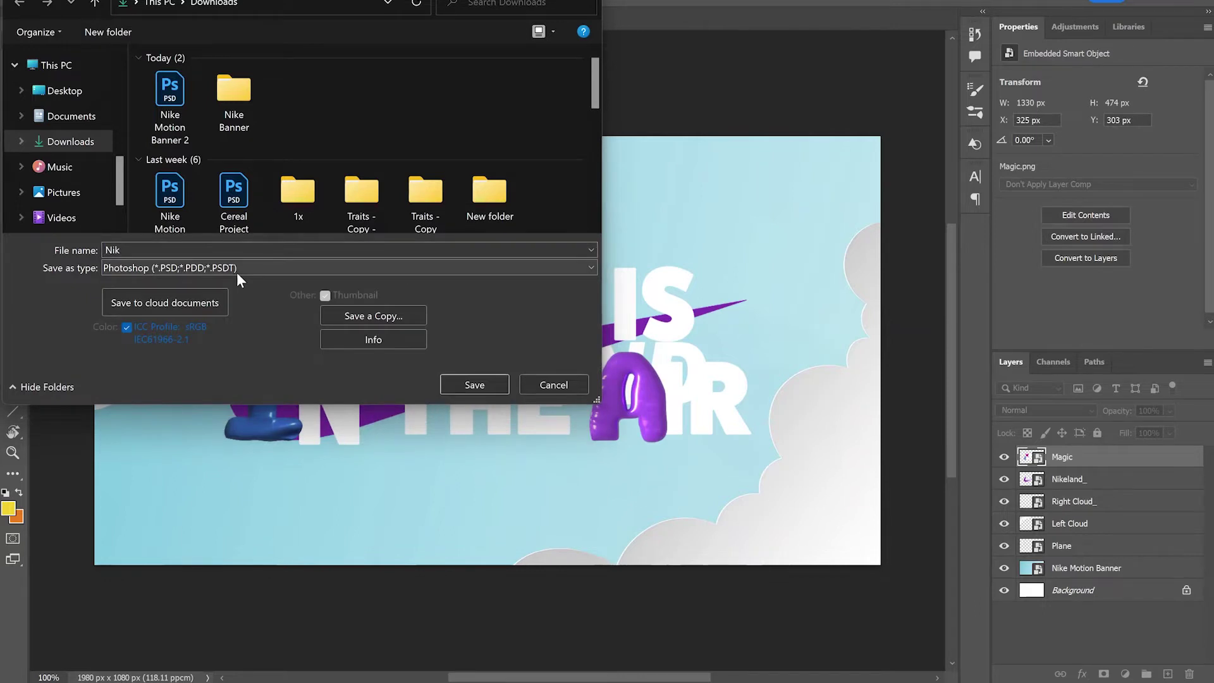
pyautogui.click(242, 240)
pyautogui.write('Nik')
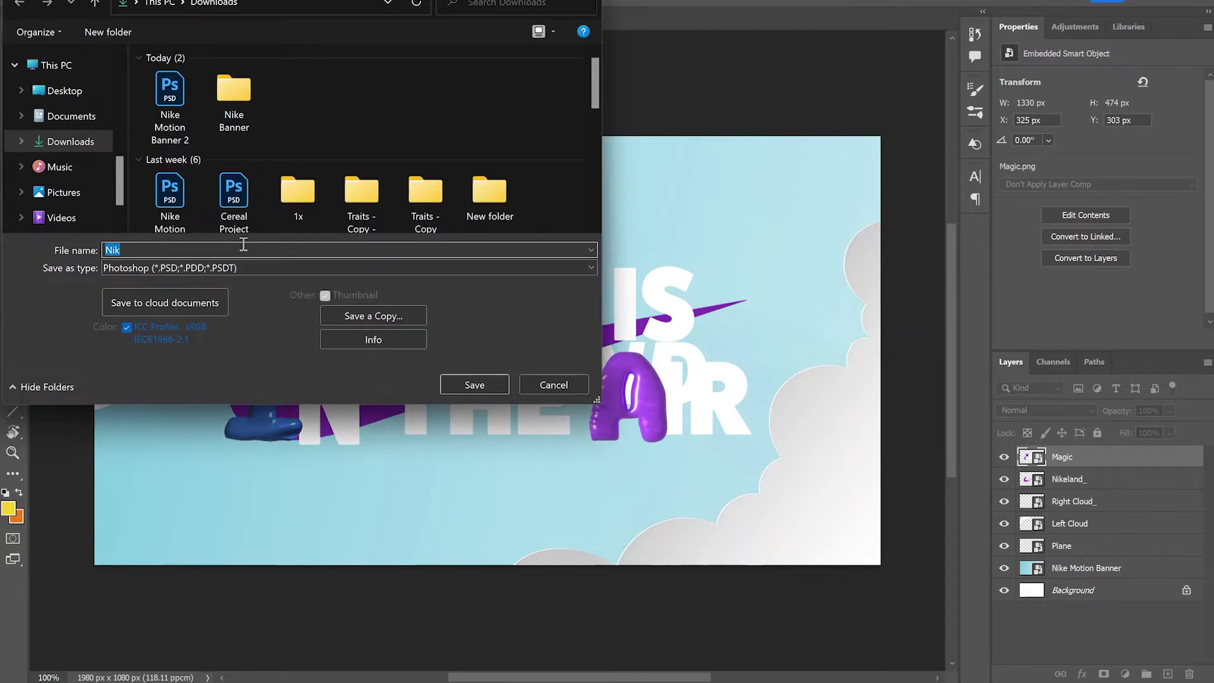
pyautogui.write('e 22')
pyautogui.click(470, 383)
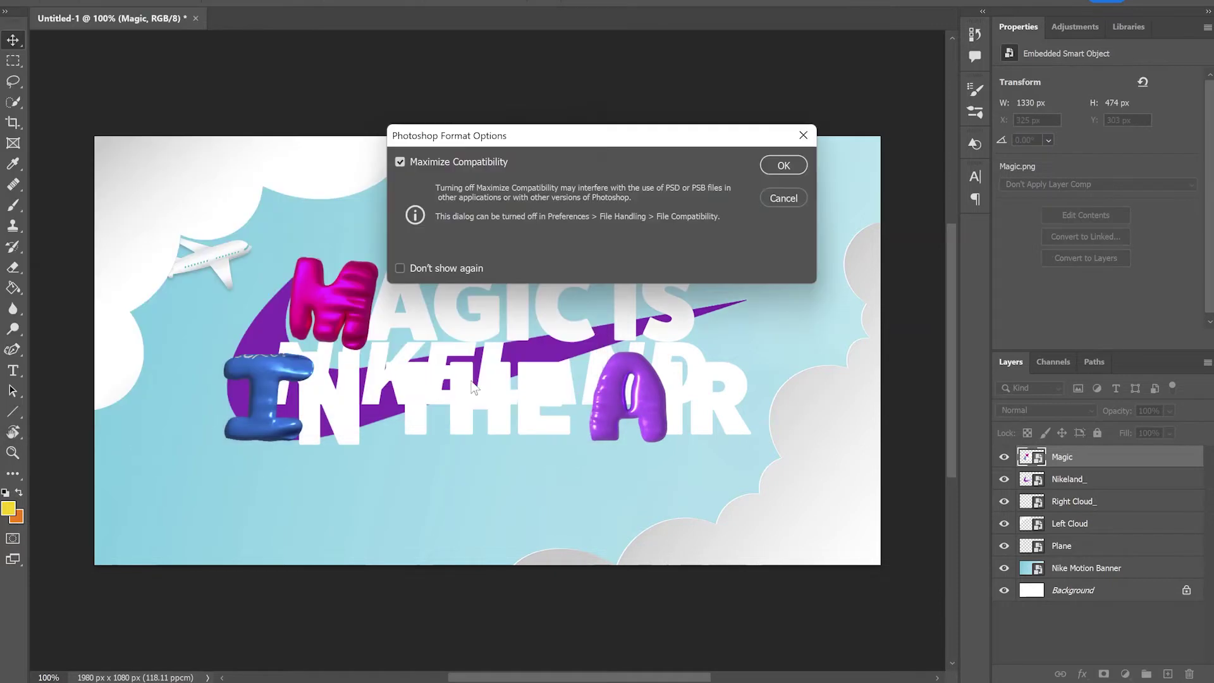
pyautogui.click(784, 166)
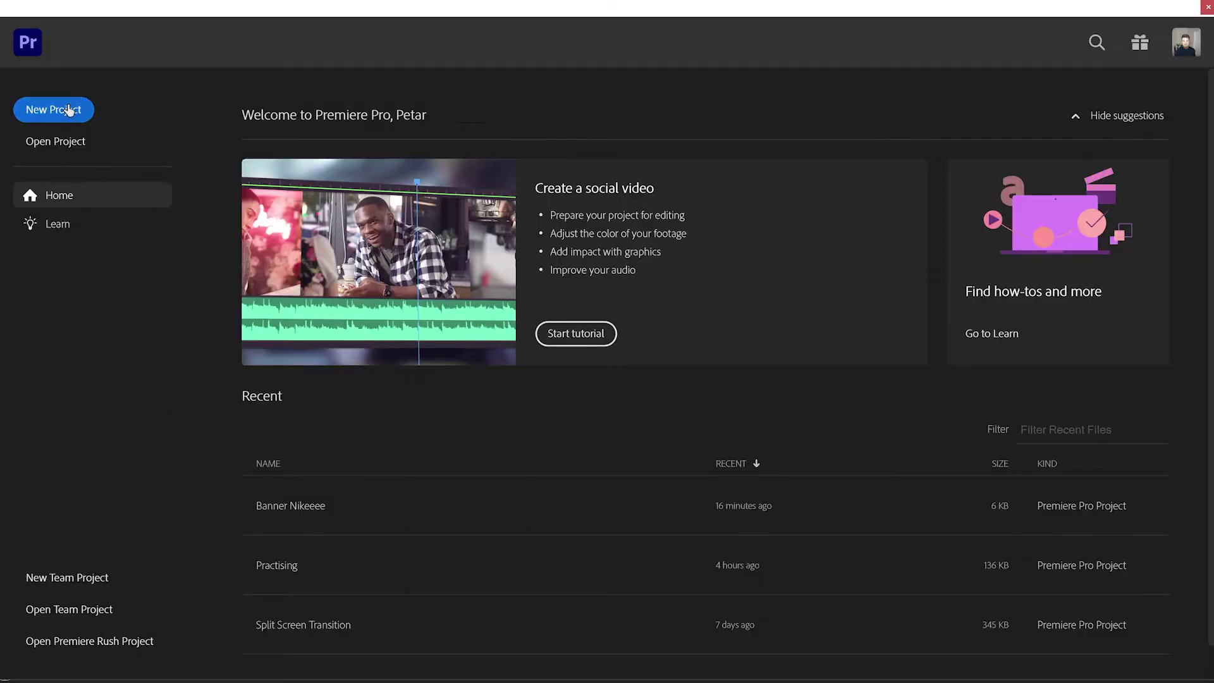
# In Premiere Pro, create a new project with the default settings and add a sequence using the DSLR 1080p30 preset
pyautogui.click(70, 110)
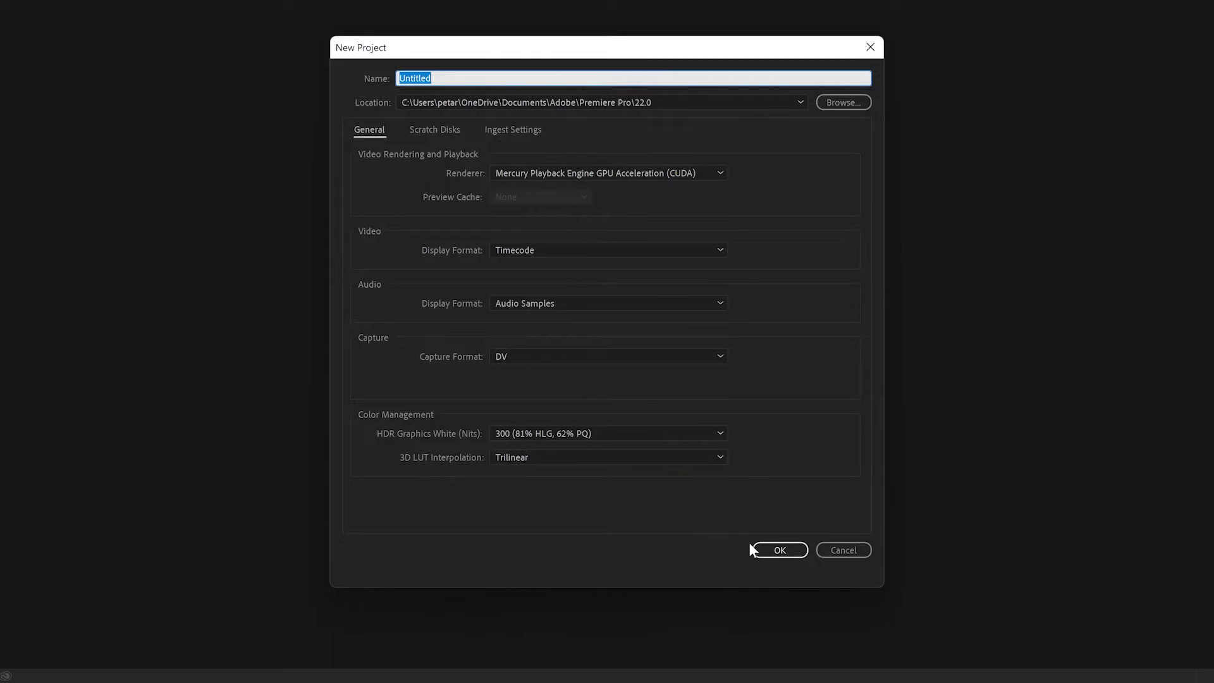
pyautogui.click(775, 547)
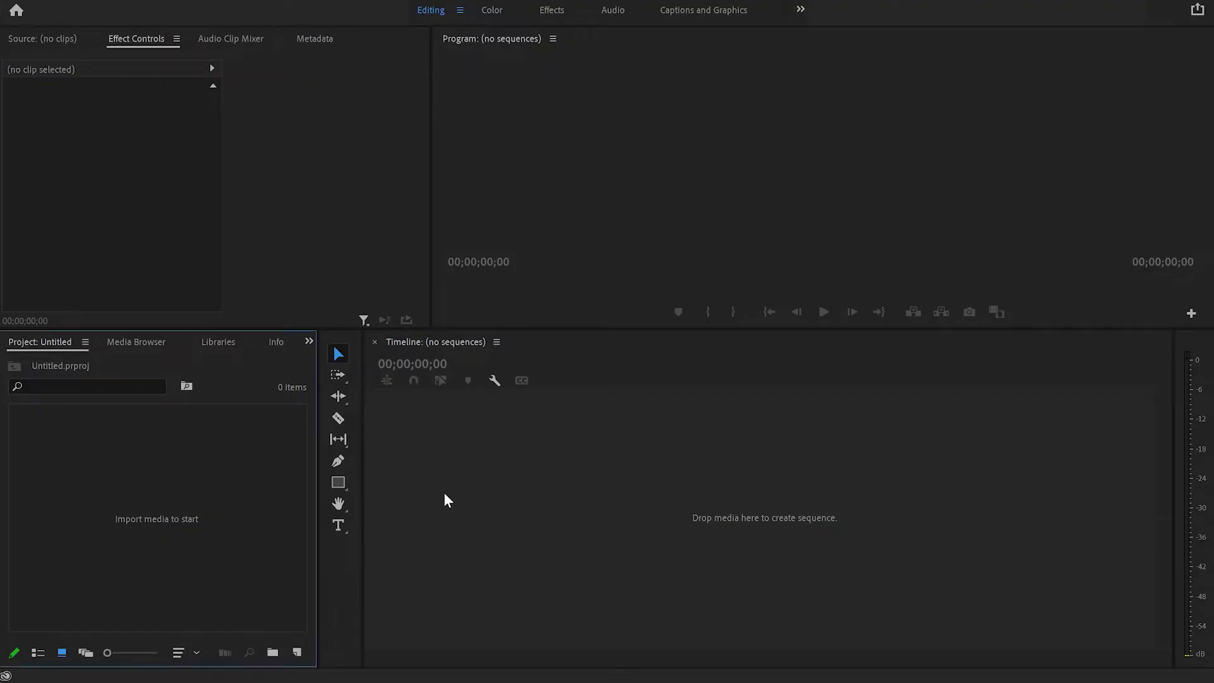
pyautogui.rightClick(139, 491)
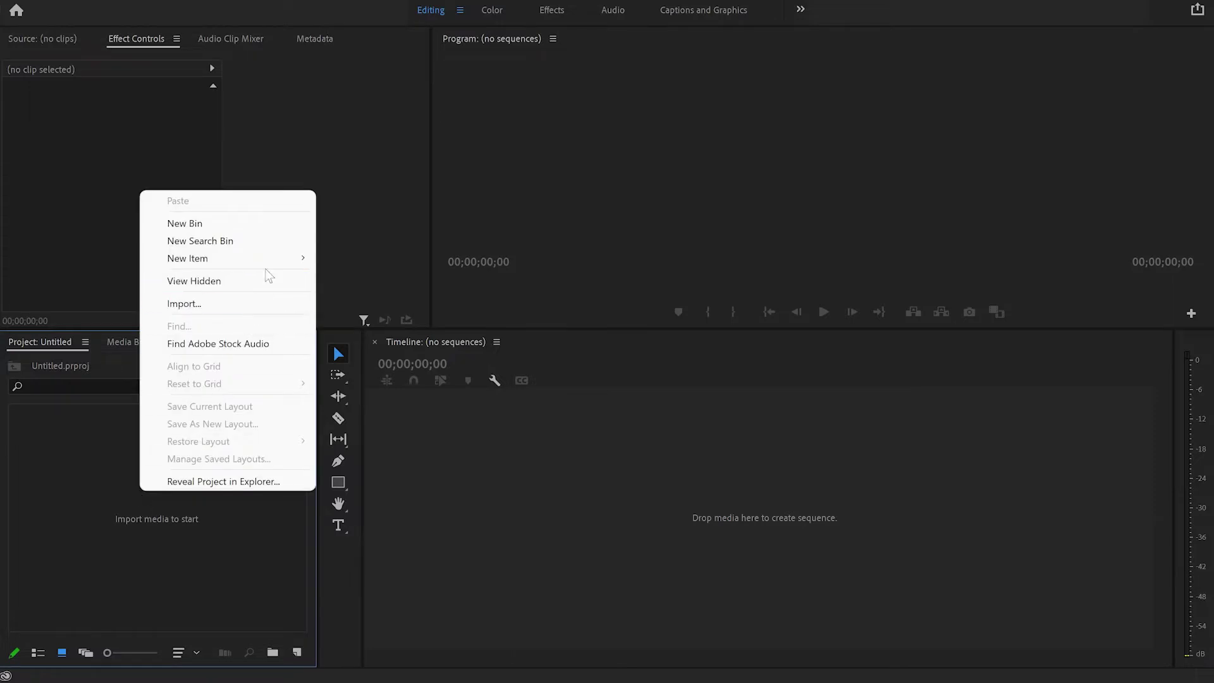
pyautogui.moveTo(270, 257)
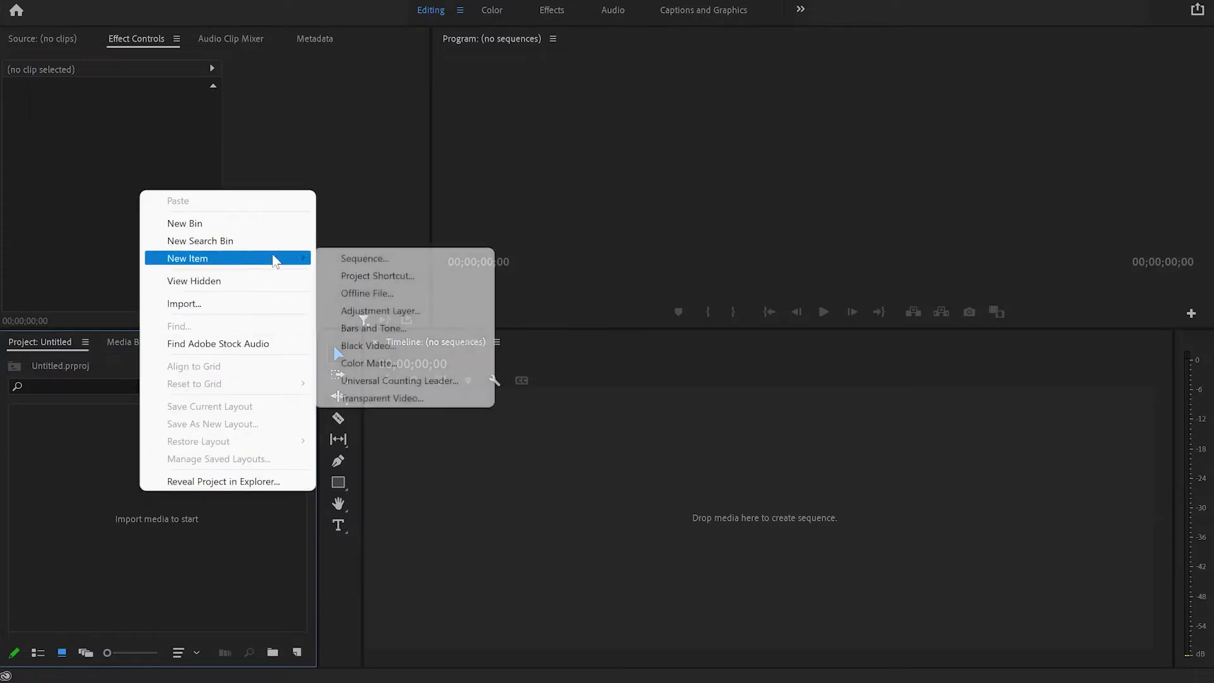
pyautogui.click(347, 259)
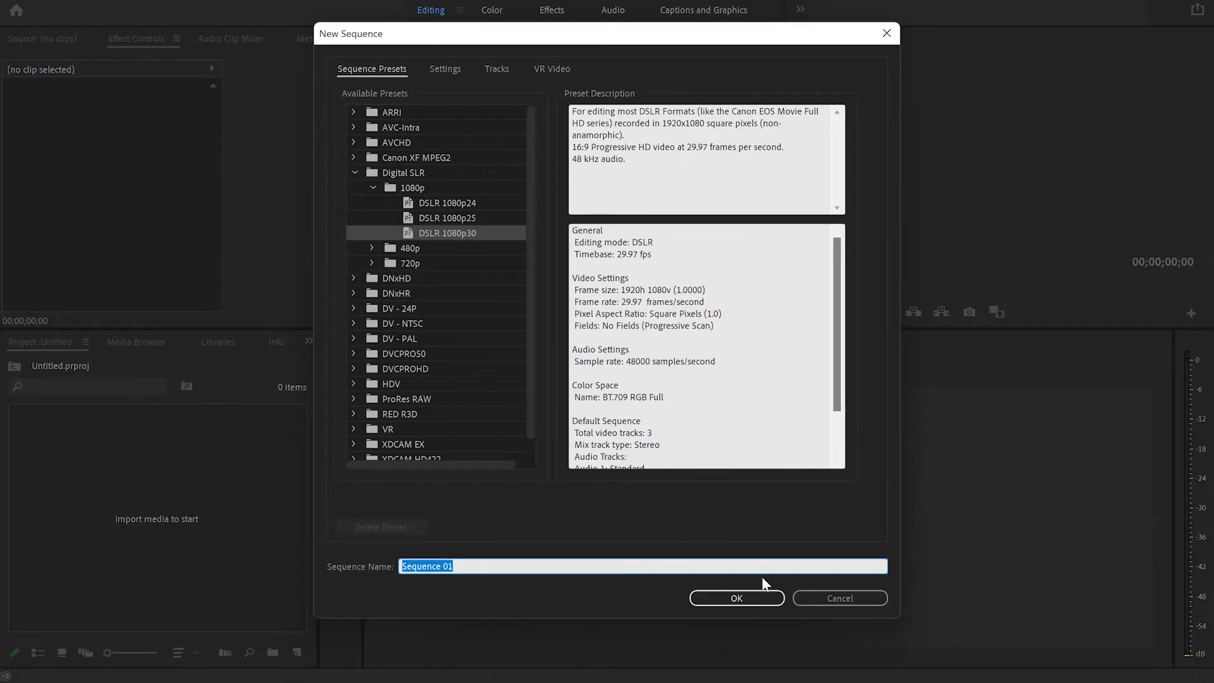
pyautogui.click(736, 598)
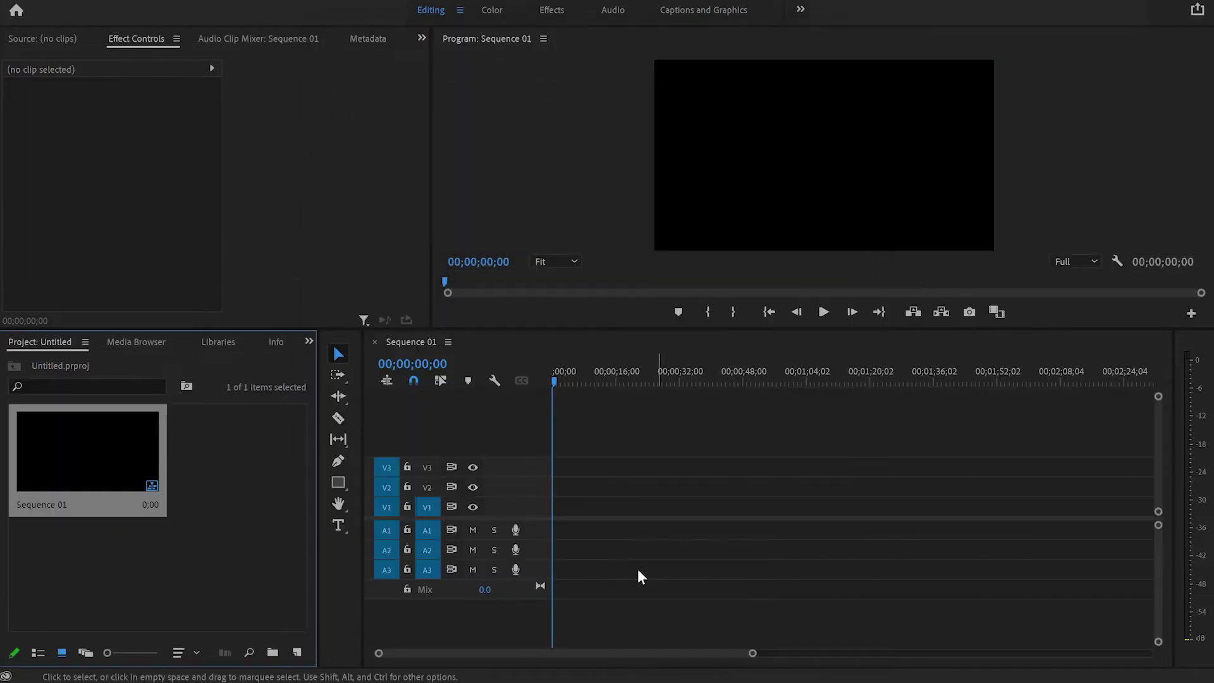
# Import the Nike 22 Photoshop file from Downloads as individual layers, leaving out the Background layer
pyautogui.doubleClick(199, 587)
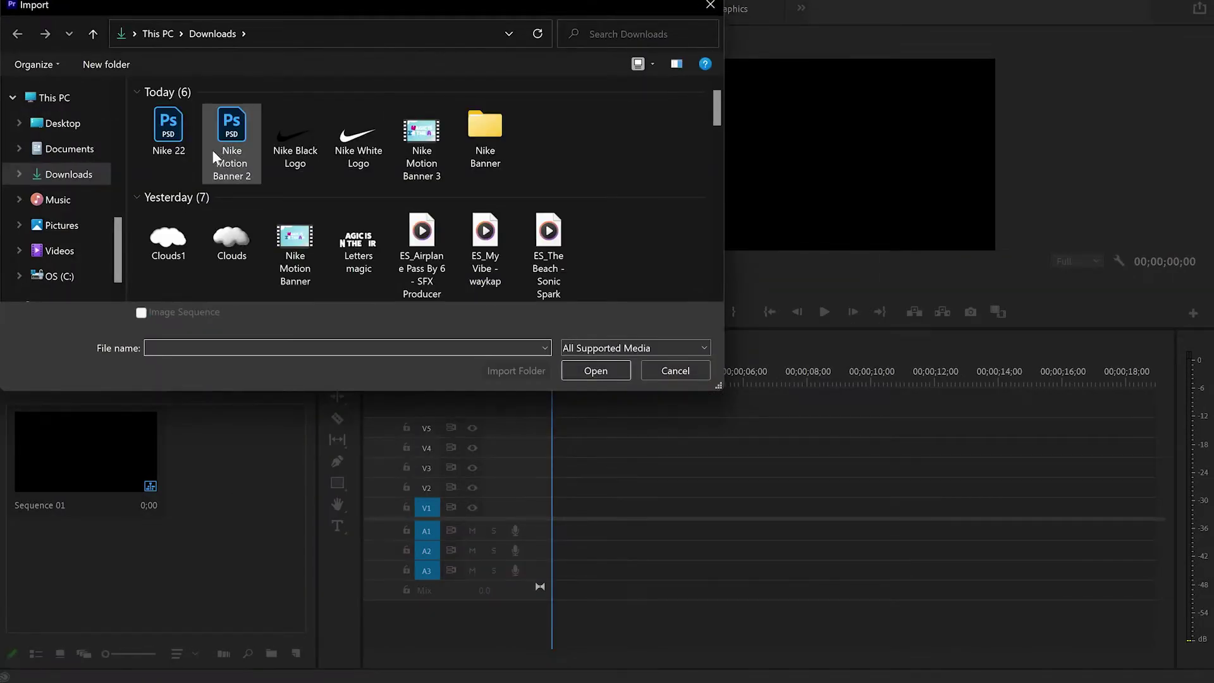
pyautogui.click(168, 130)
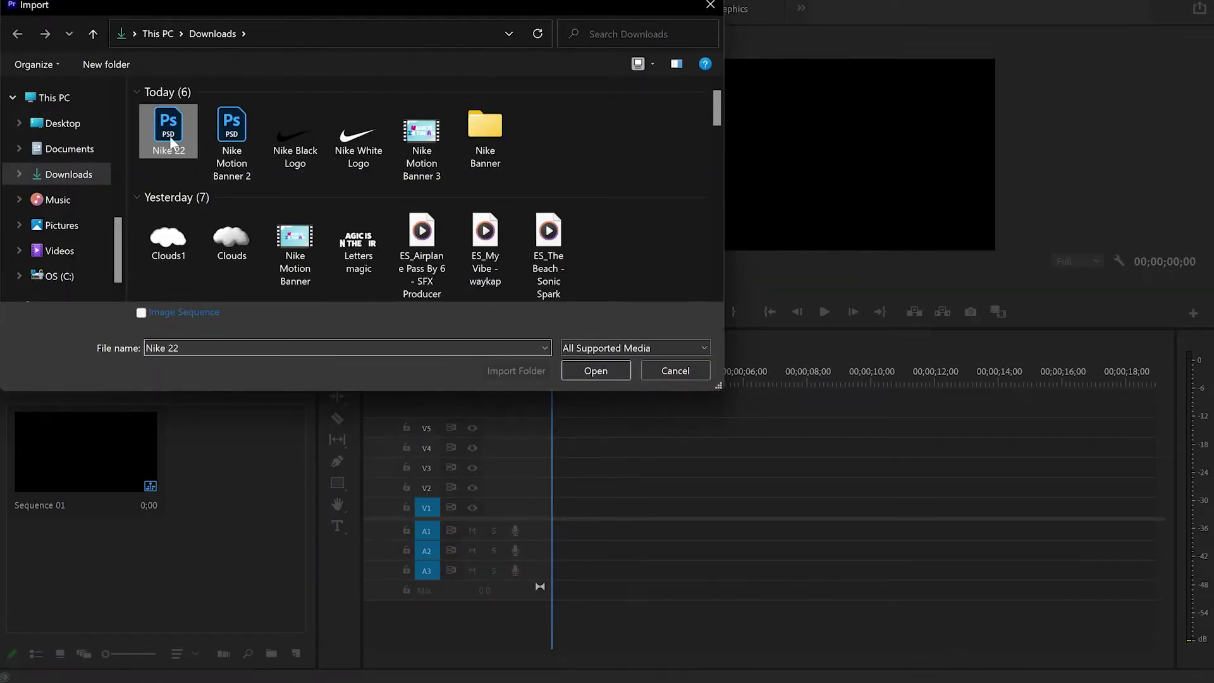
pyautogui.click(596, 372)
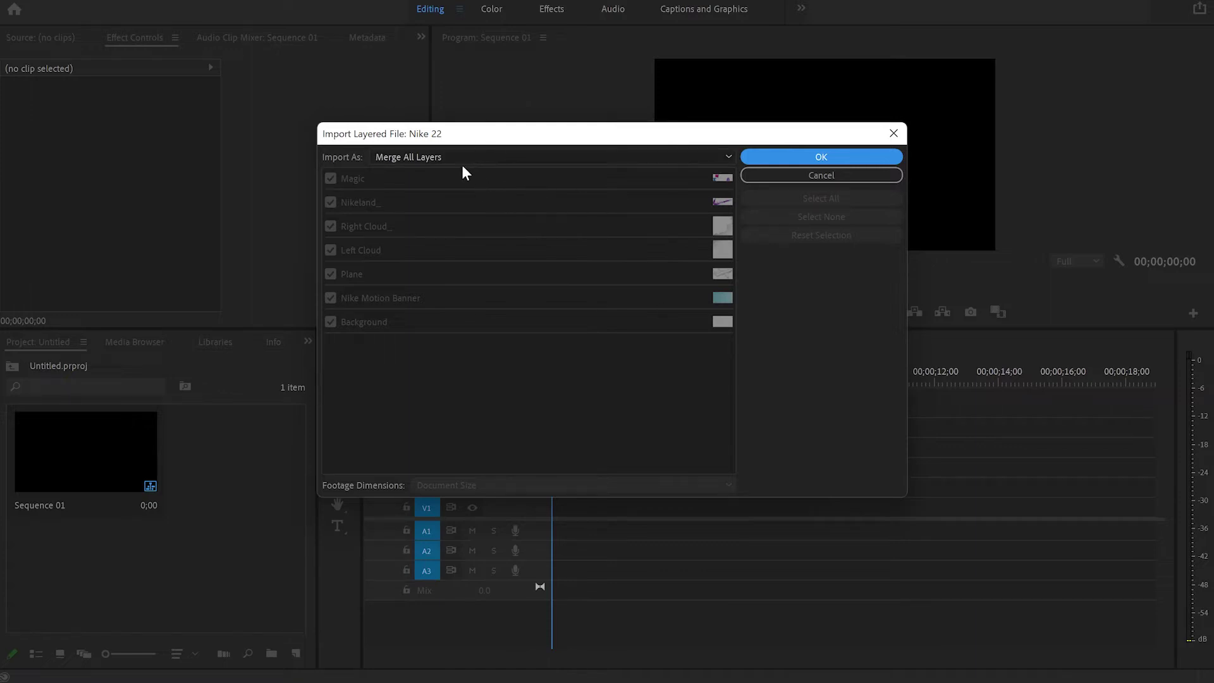
pyautogui.click(680, 161)
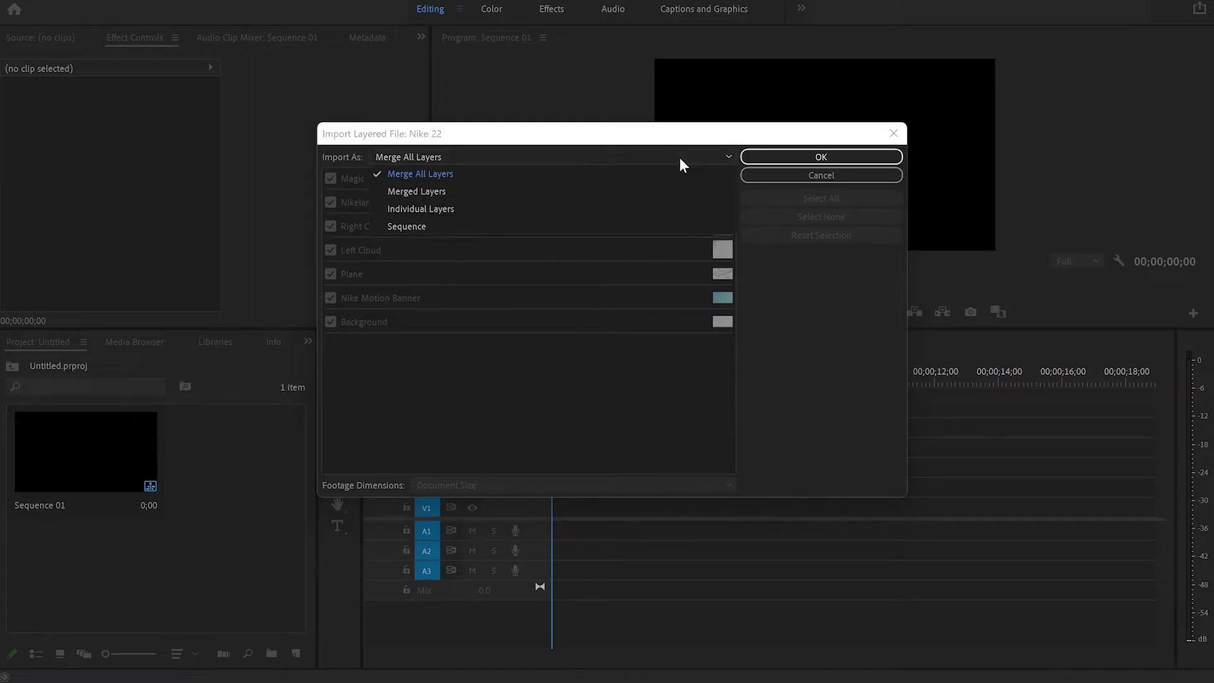
pyautogui.click(512, 211)
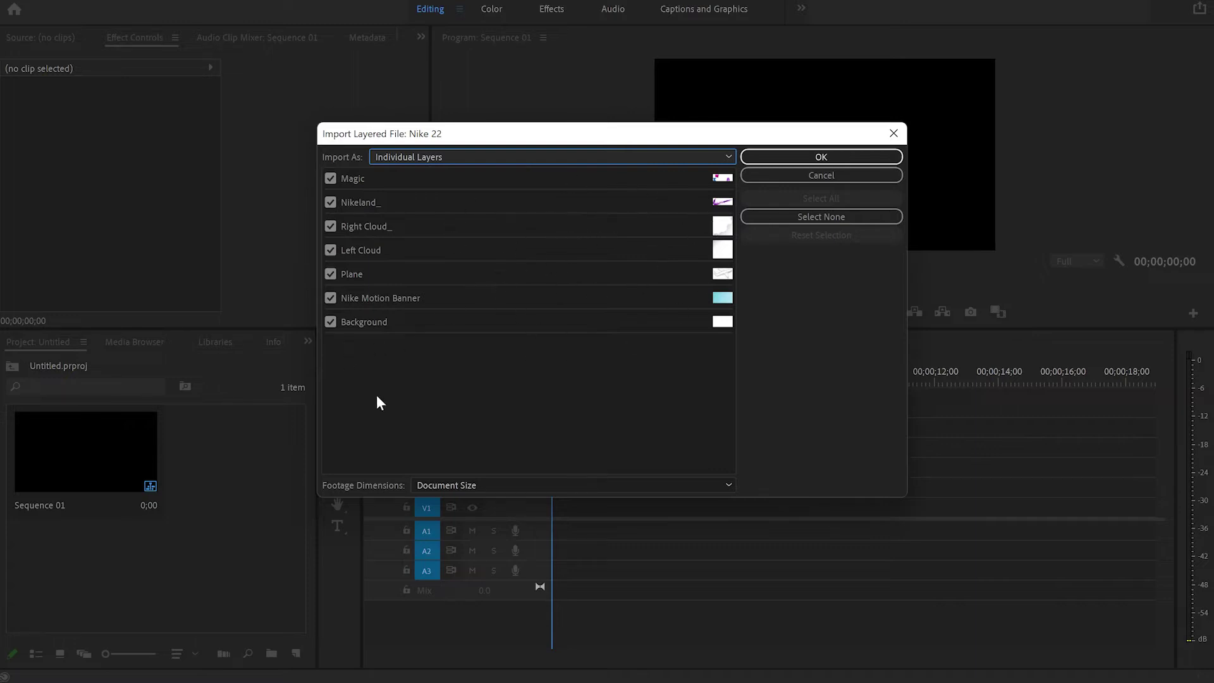
pyautogui.click(330, 324)
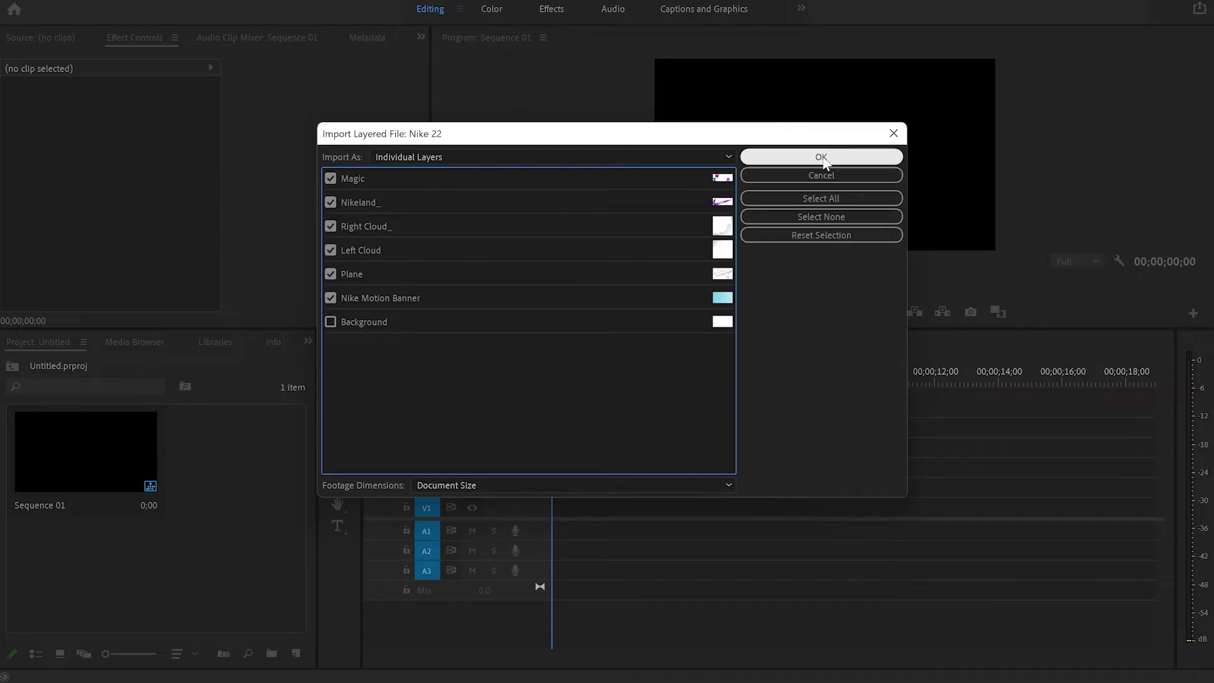
pyautogui.click(820, 157)
# From the Nike 22 bin, place Nike Motion Banner on V1, Left Cloud on V2 and Right Cloud_ on V3 at the sequence start
pyautogui.doubleClick(233, 483)
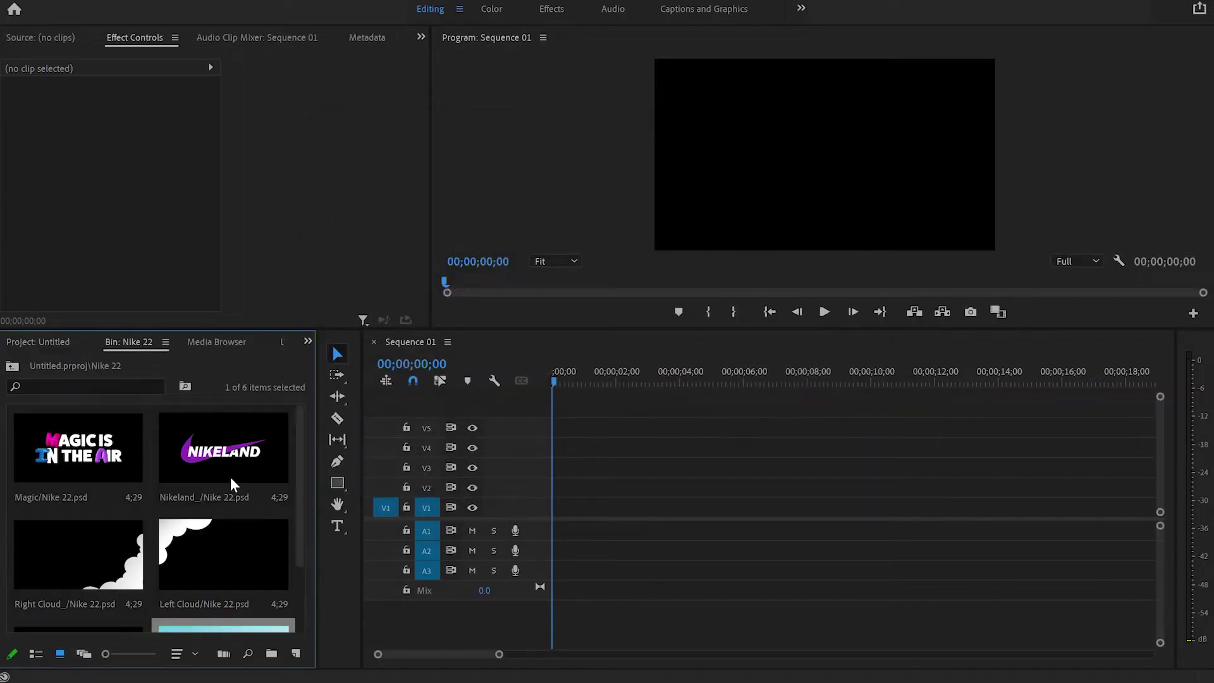
pyautogui.scroll(-2, 227, 491)
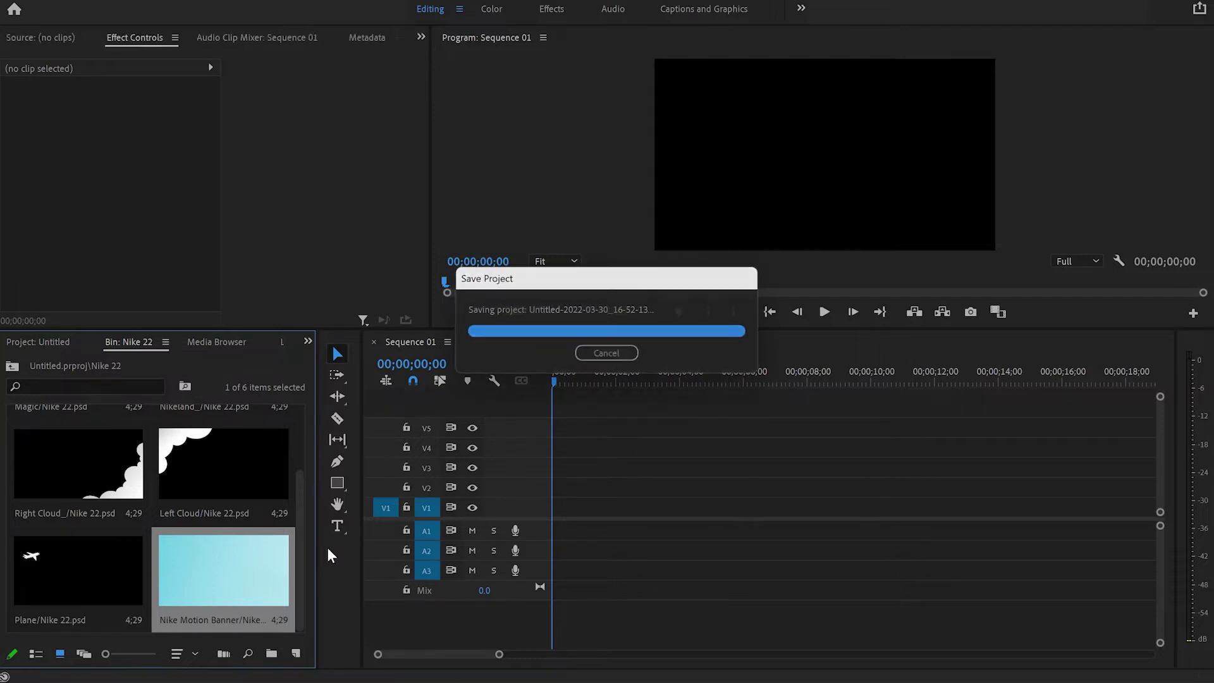
pyautogui.moveTo(192, 576); pyautogui.dragTo(559, 507)
pyautogui.click(272, 472)
pyautogui.click(101, 471)
pyautogui.moveTo(223, 471); pyautogui.dragTo(557, 488)
pyautogui.moveTo(102, 471); pyautogui.dragTo(553, 467)
# Stack Nikeland_ on V4, Magic on V5 and Plane on V6 at the start of the sequence
pyautogui.scroll(2, 215, 475)
pyautogui.moveTo(222, 473); pyautogui.dragTo(559, 446)
pyautogui.moveTo(78, 452); pyautogui.dragTo(560, 426)
pyautogui.scroll(-2, 233, 569)
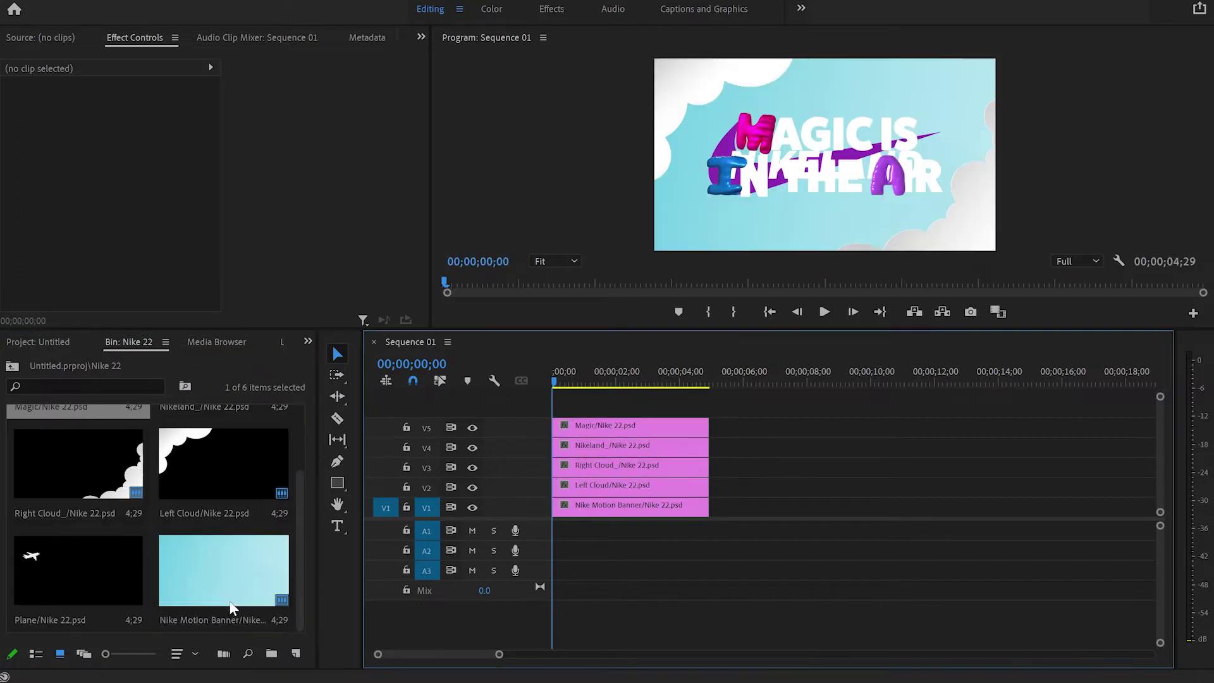
pyautogui.moveTo(69, 569); pyautogui.dragTo(557, 406)
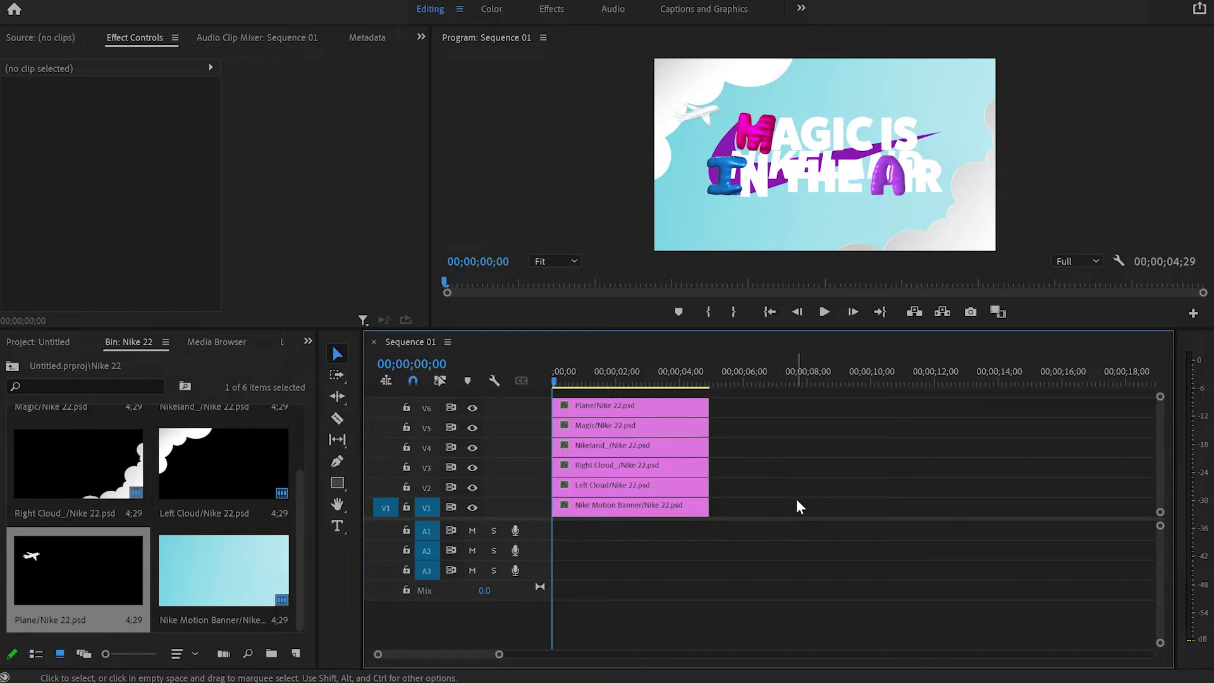
# Extend all six timeline clips together to a duration of about 8 seconds, and select the Magic clip
pyautogui.moveTo(779, 407); pyautogui.dragTo(556, 516)
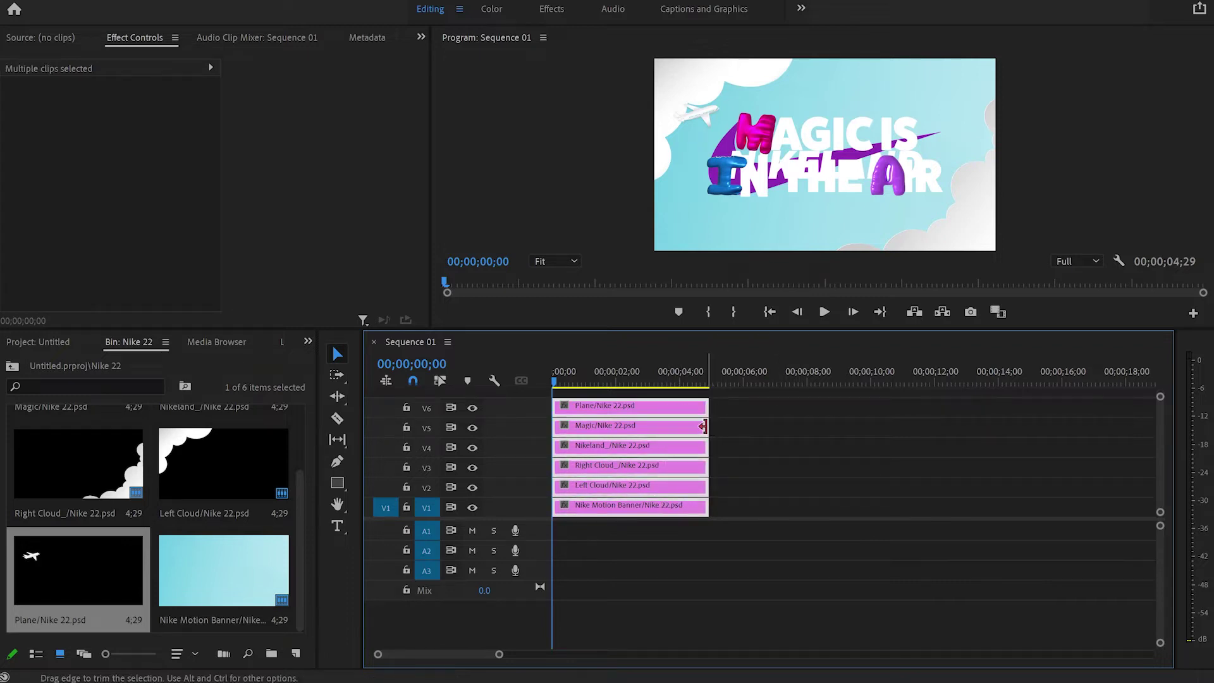
pyautogui.moveTo(707, 427); pyautogui.dragTo(802, 429)
pyautogui.click(914, 435)
pyautogui.click(675, 429)
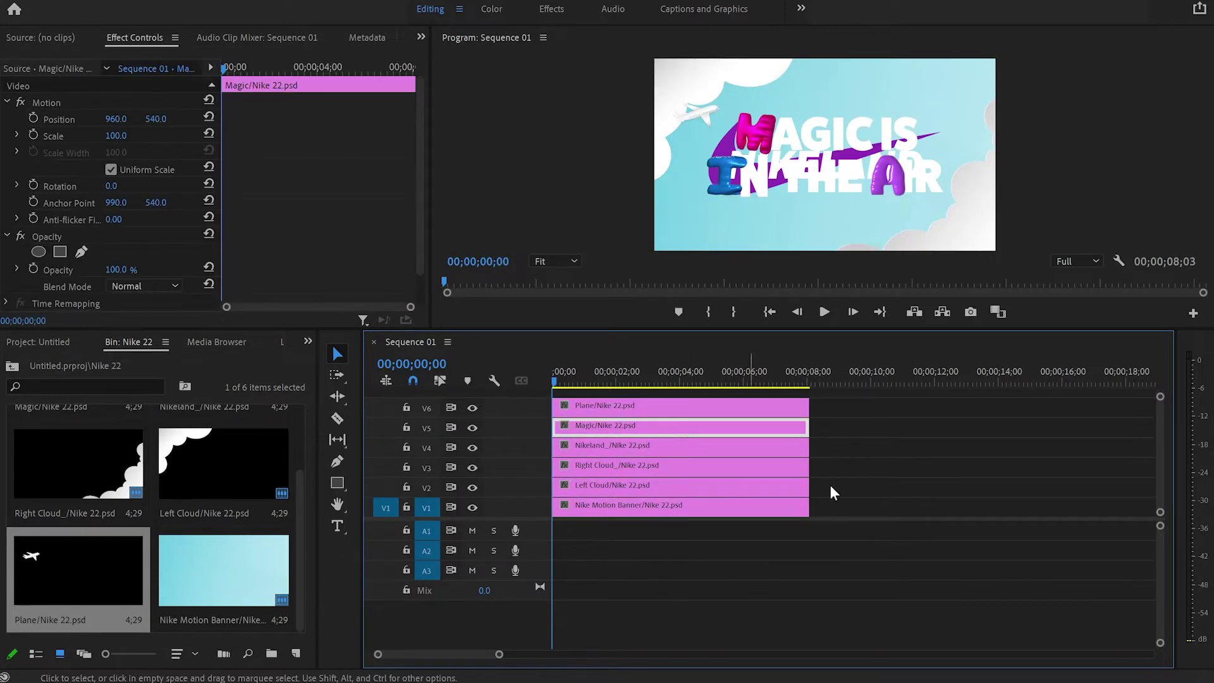
# Nest the Left Cloud and Right Cloud_ clips together into a sequence named Clouds
pyautogui.click(635, 452)
pyautogui.click(636, 481)
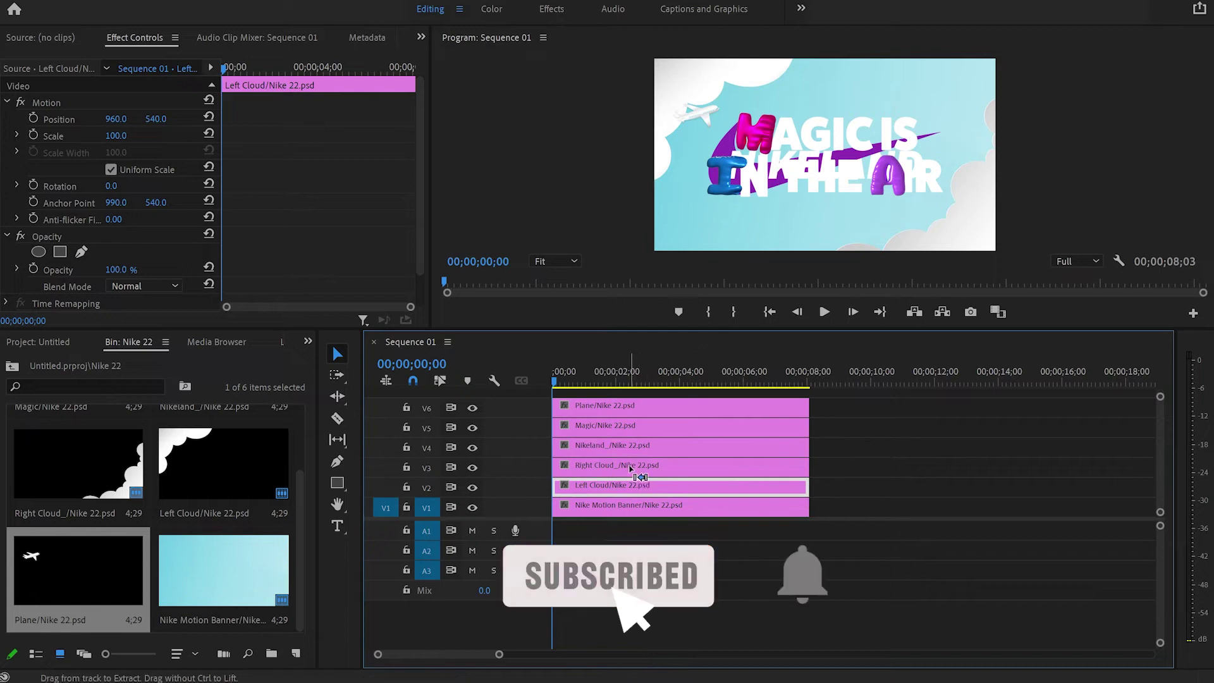
pyautogui.keyDown('shift'); pyautogui.click(669, 472); pyautogui.keyUp('shift')
pyautogui.rightClick(673, 468)
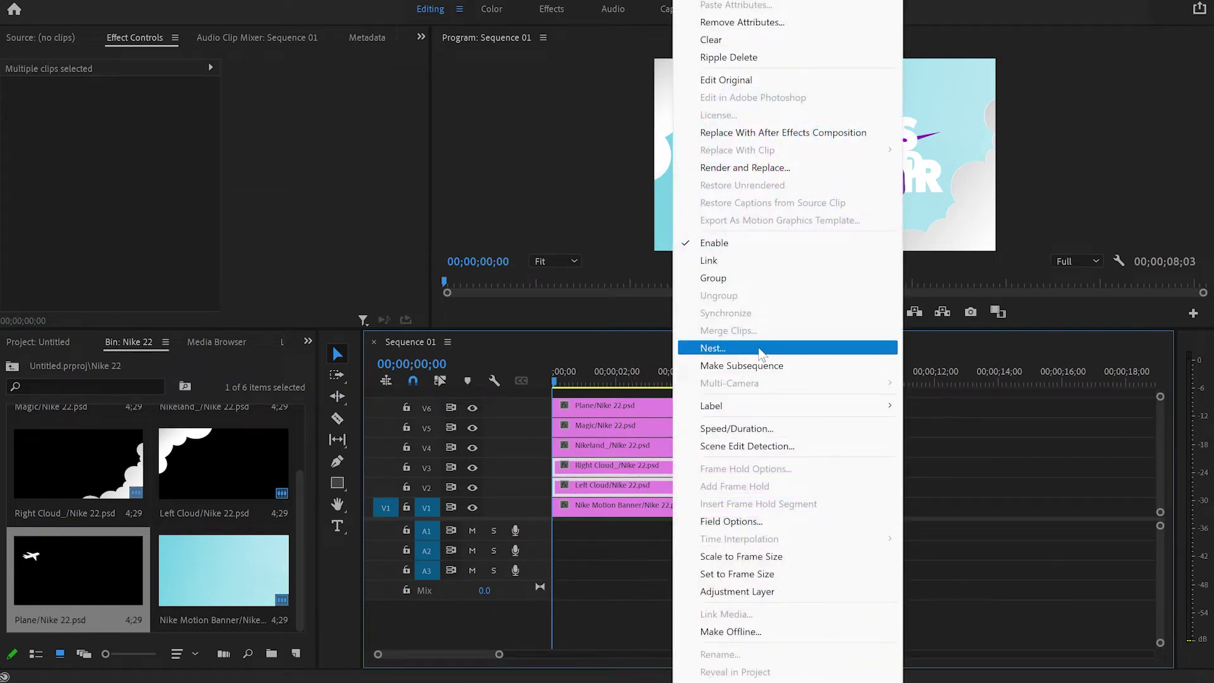
pyautogui.click(760, 352)
pyautogui.press('BackSpace')
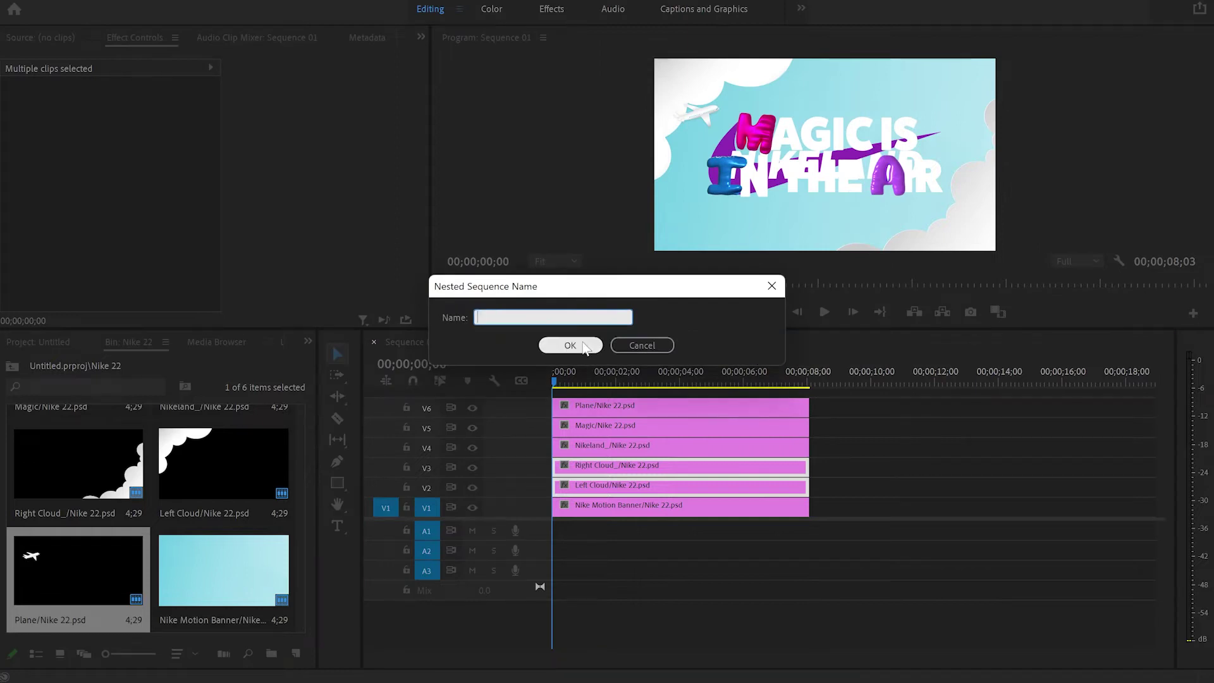
pyautogui.click(582, 346)
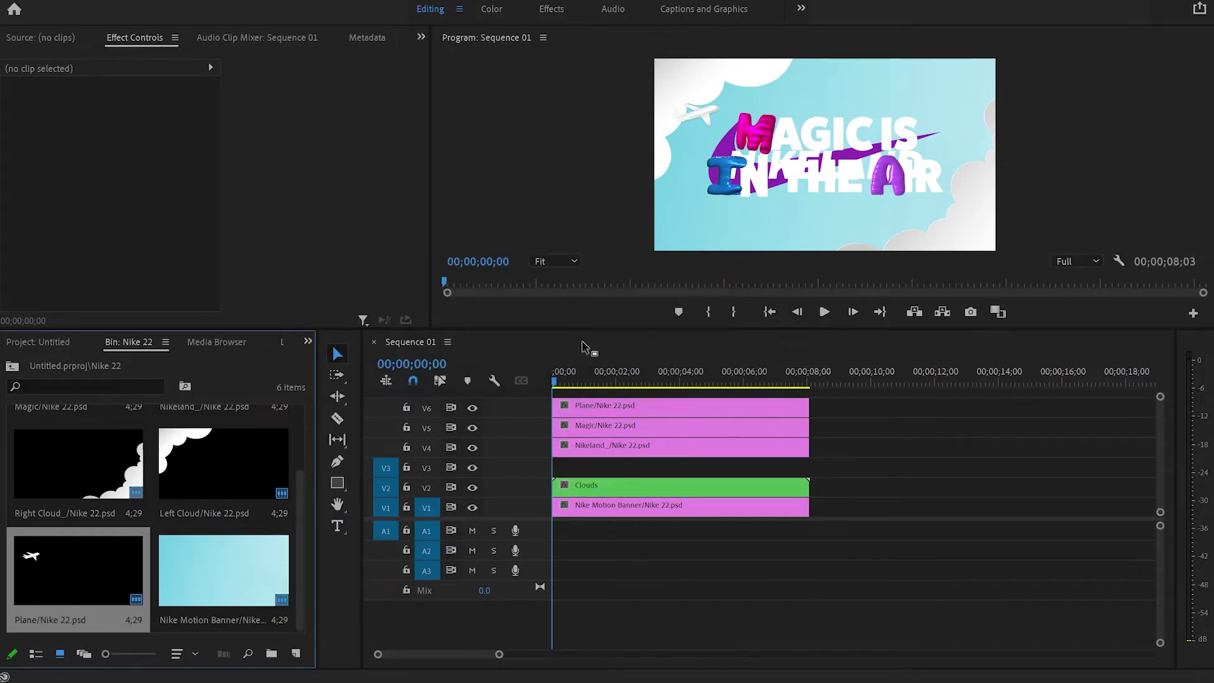
# Rearrange the clip stack so Plane is on V2, Nikeland_ on V3, Magic on V4 and Clouds on V5, all starting at zero
pyautogui.moveTo(884, 400); pyautogui.dragTo(806, 431)
pyautogui.click(895, 450)
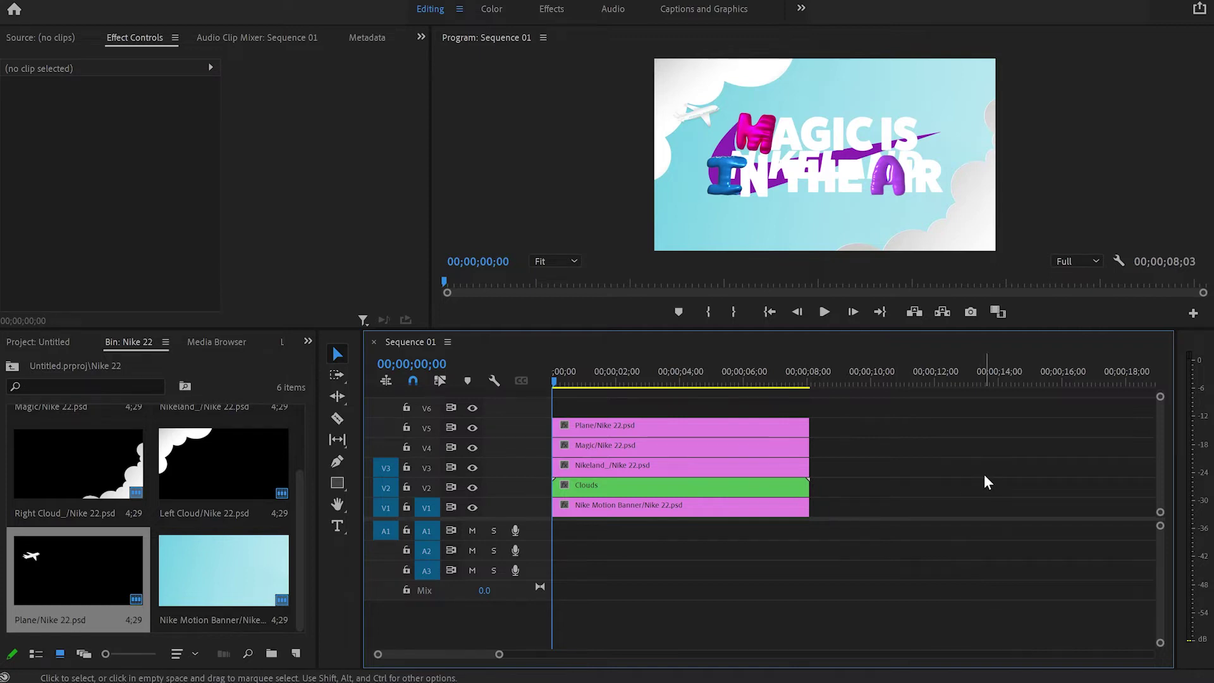
pyautogui.click(752, 498)
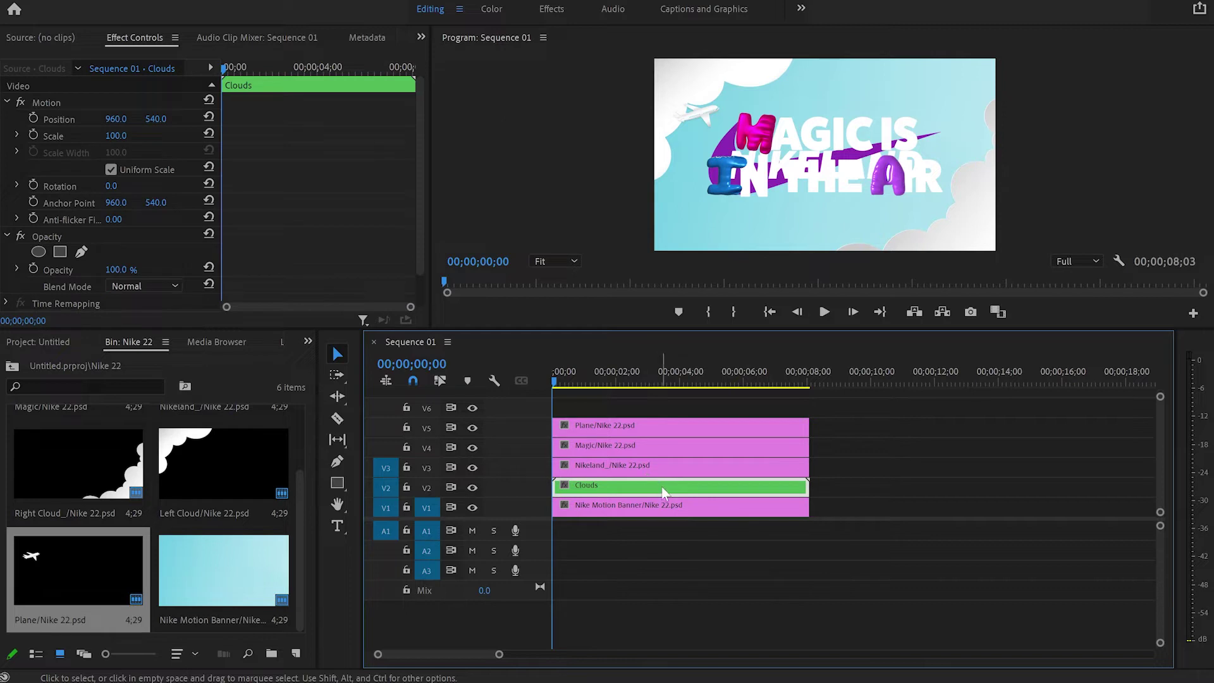
pyautogui.moveTo(663, 492); pyautogui.dragTo(936, 457)
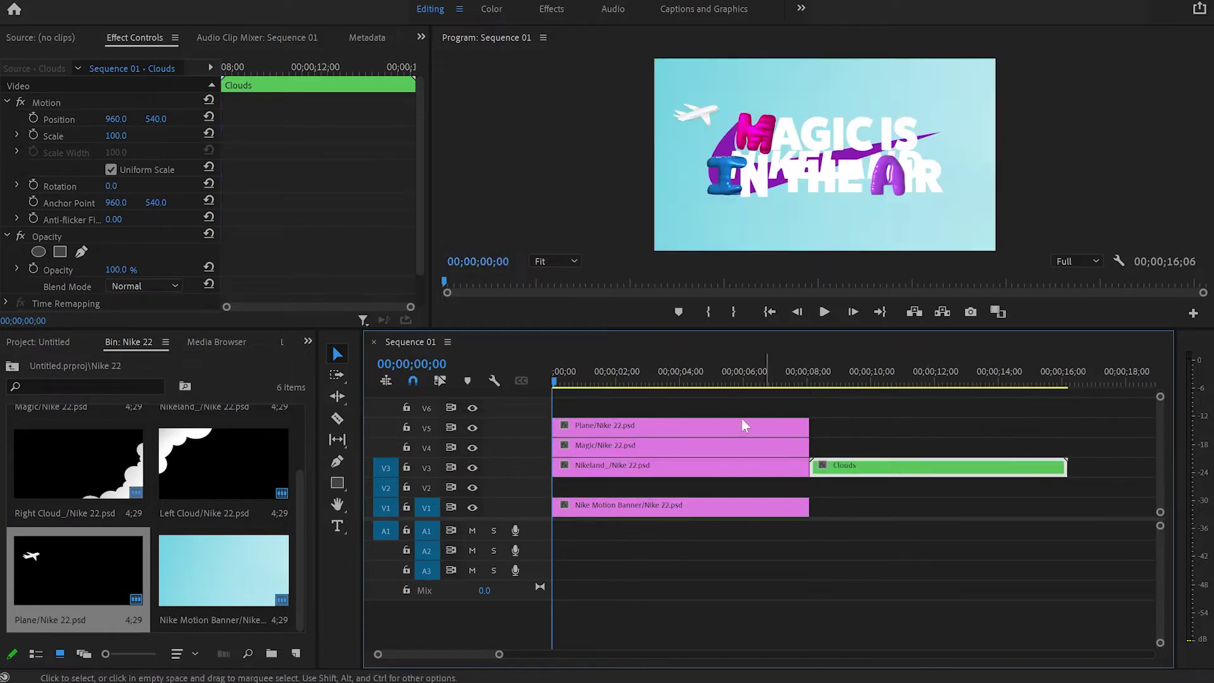
pyautogui.click(683, 432)
pyautogui.moveTo(663, 427); pyautogui.dragTo(670, 487)
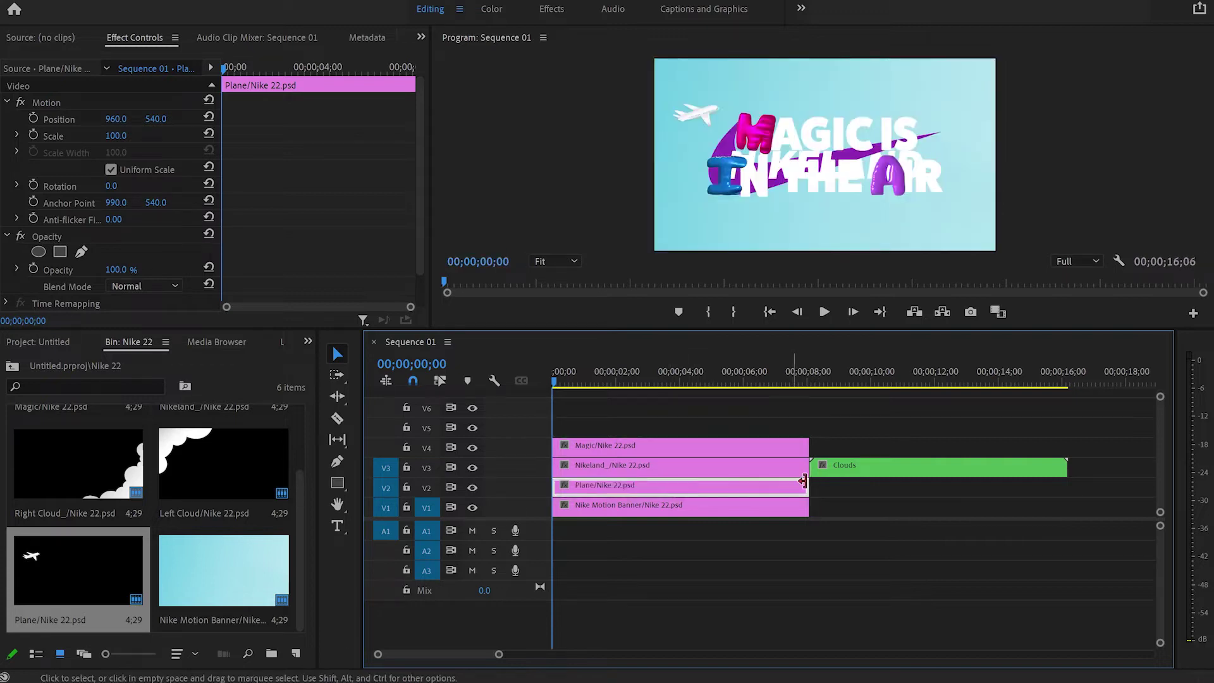
pyautogui.moveTo(855, 467); pyautogui.dragTo(600, 428)
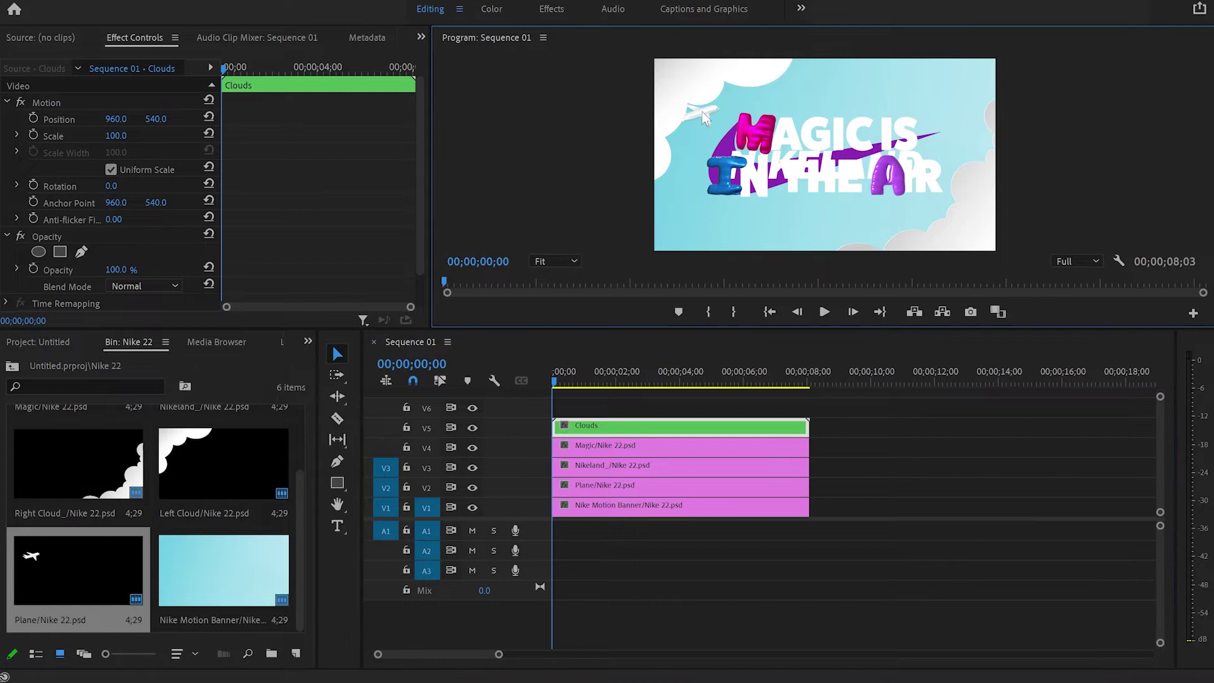
# Set the Plane clip's position to 929, 555, and hide the V4 track containing Magic
pyautogui.click(635, 486)
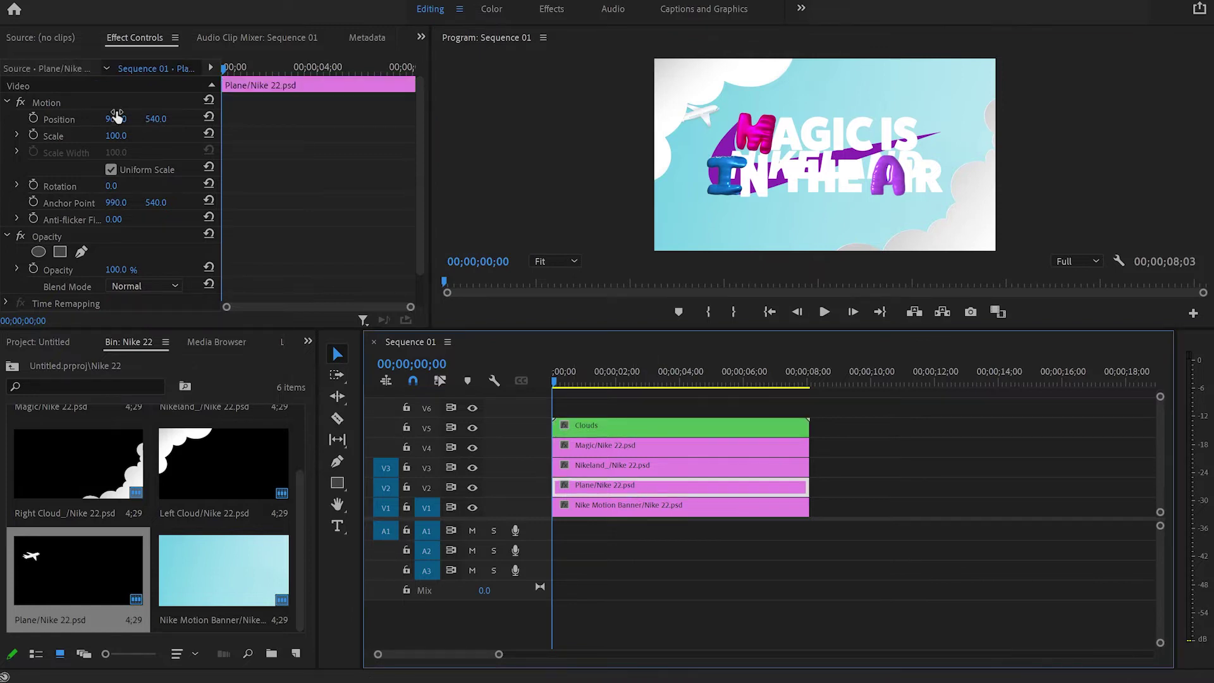
pyautogui.click(125, 120)
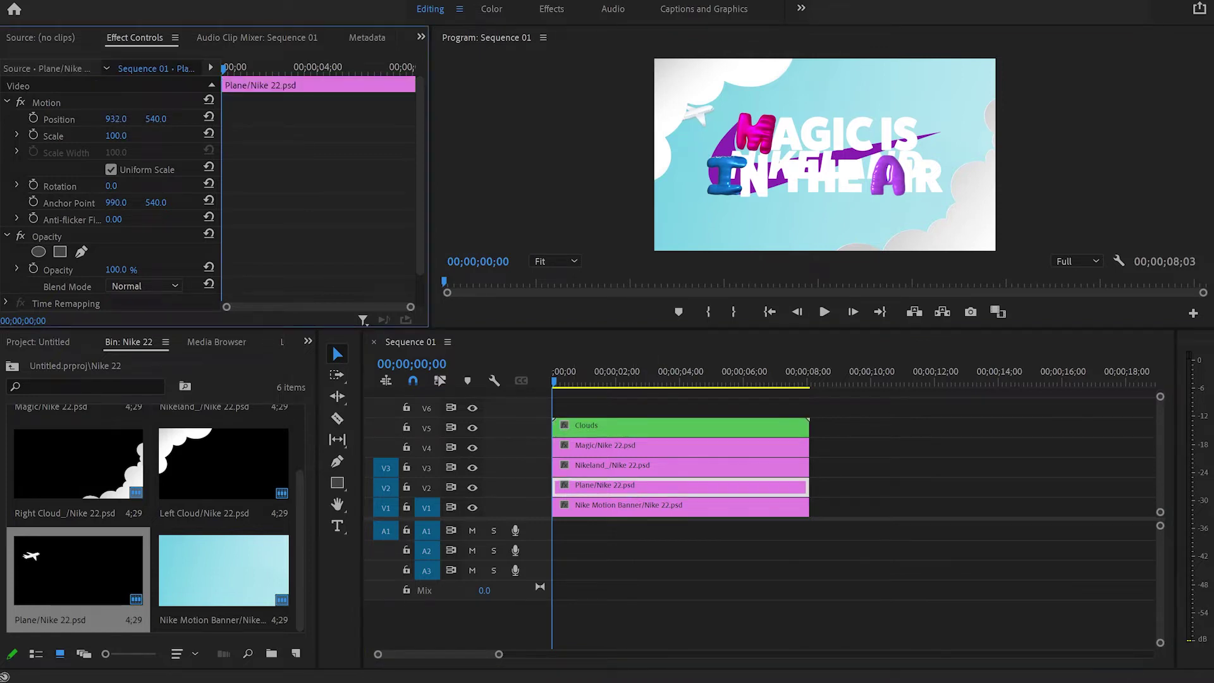
pyautogui.moveTo(153, 119); pyautogui.dragTo(162, 118)
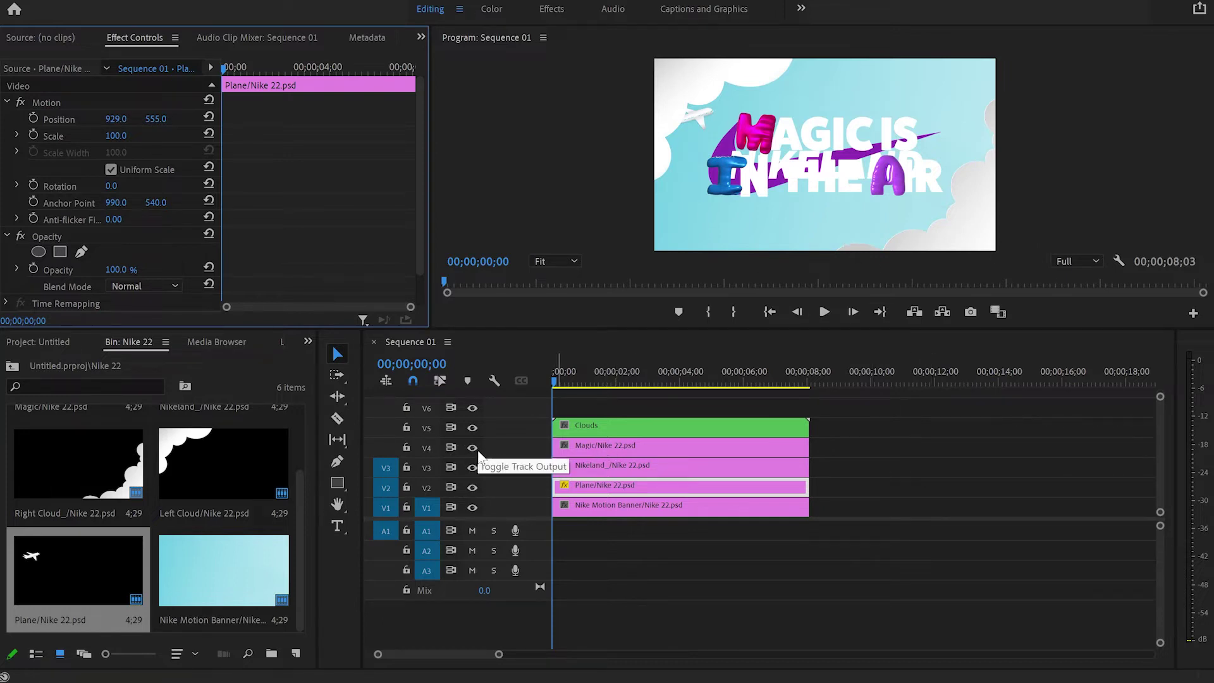
pyautogui.click(474, 449)
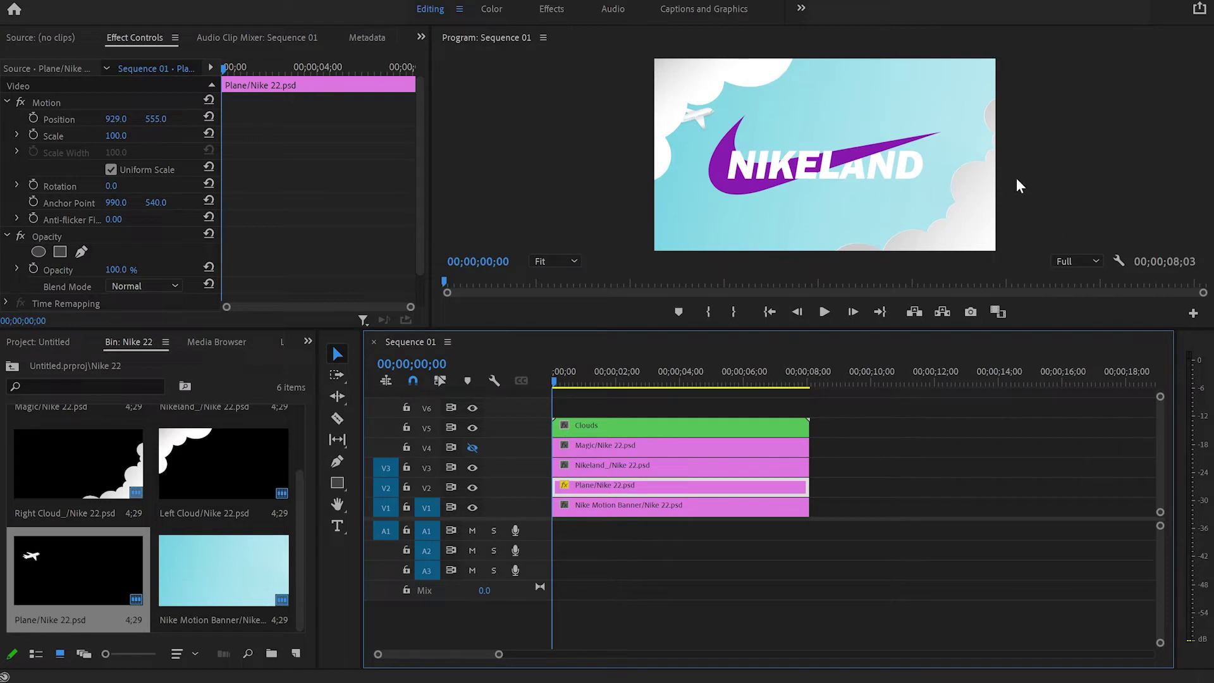
pyautogui.click(955, 332)
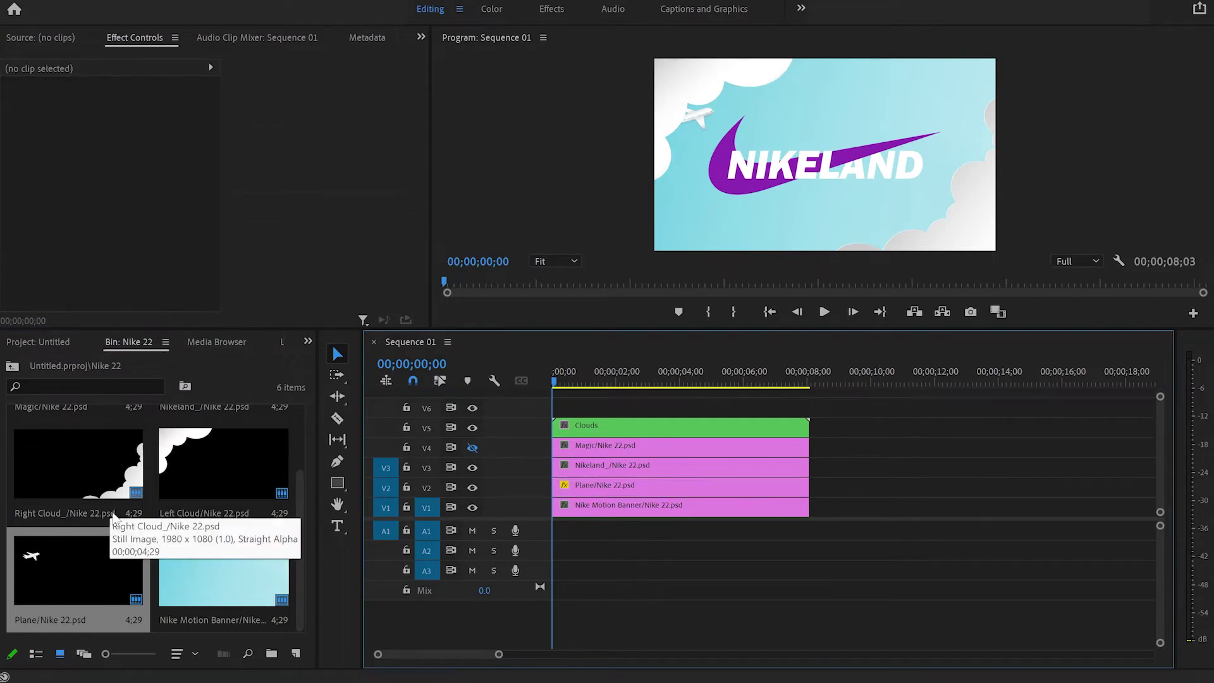
# Import the sneaker PNG and Nike Black Logo from Downloads into the Nike 22 bin
pyautogui.click(5, 614)
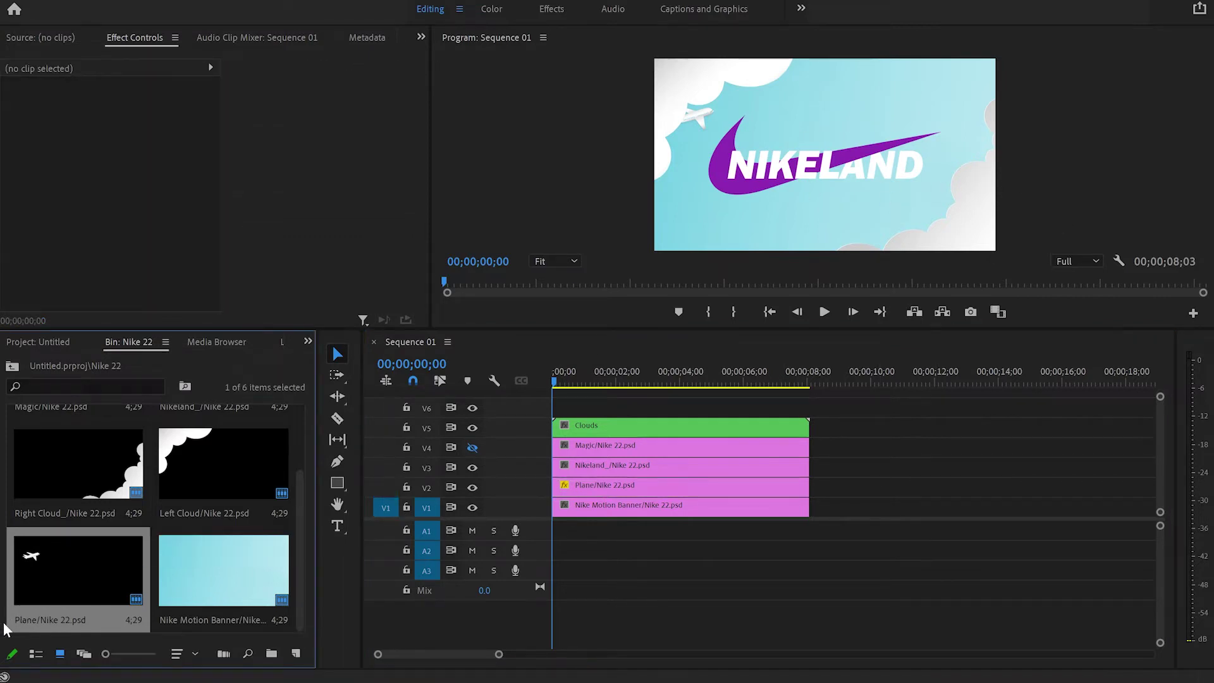
pyautogui.doubleClick(169, 629)
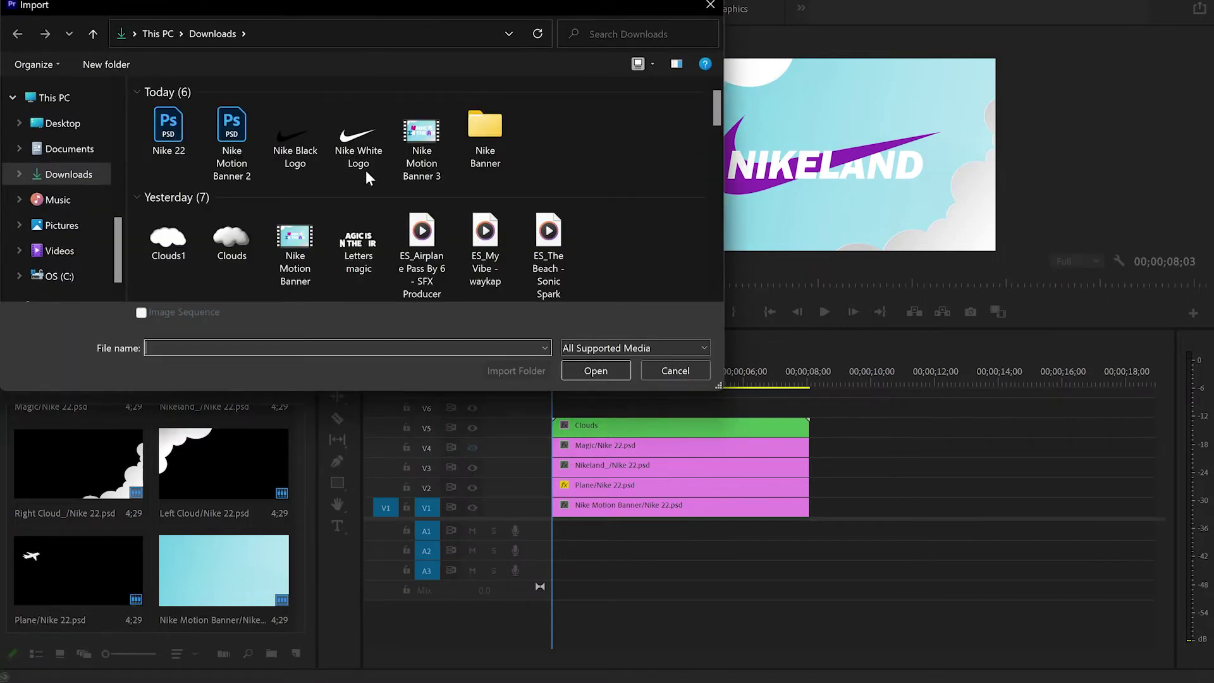
pyautogui.click(294, 141)
pyautogui.scroll(-2, 162, 267)
pyautogui.click(595, 371)
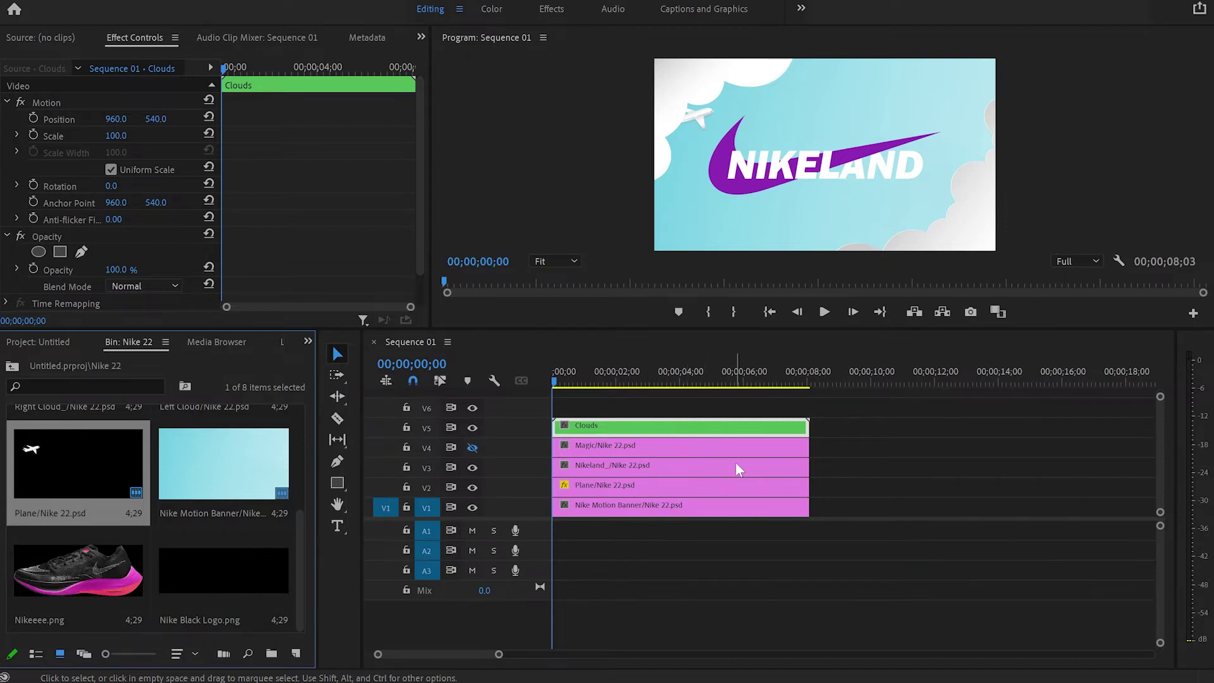
# Scale the Clouds clip to 112 and turn on Position keyframing at the start of the sequence
pyautogui.click(602, 429)
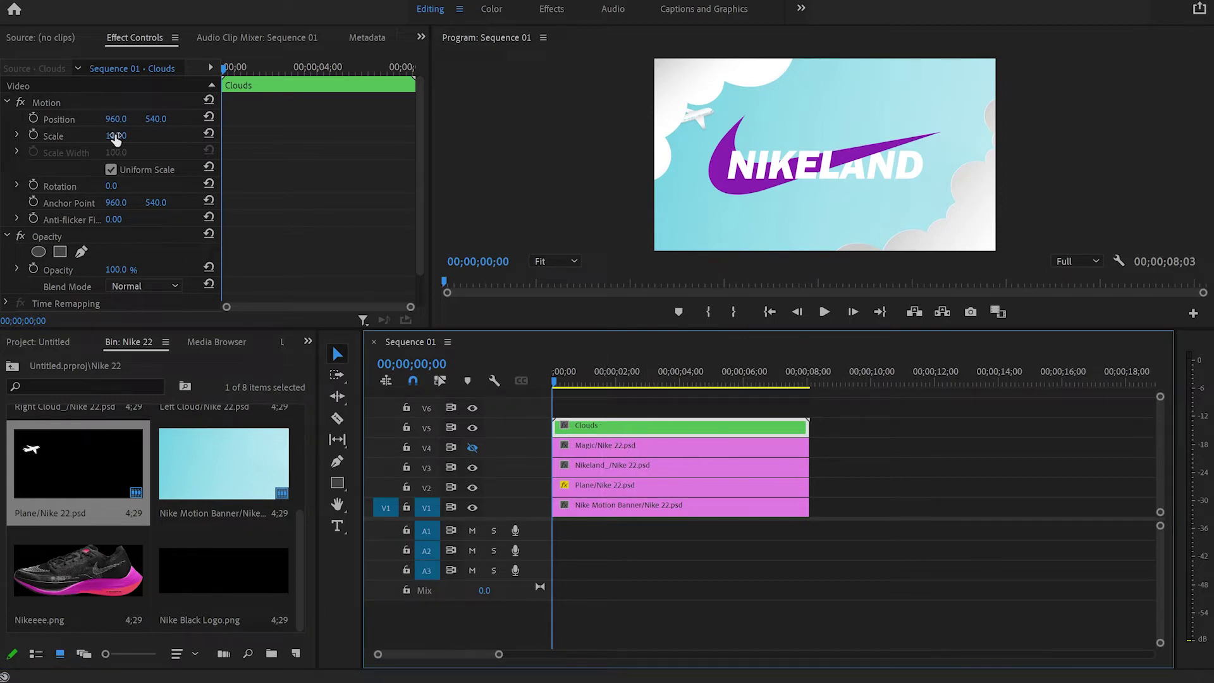
pyautogui.moveTo(119, 140); pyautogui.dragTo(122, 135)
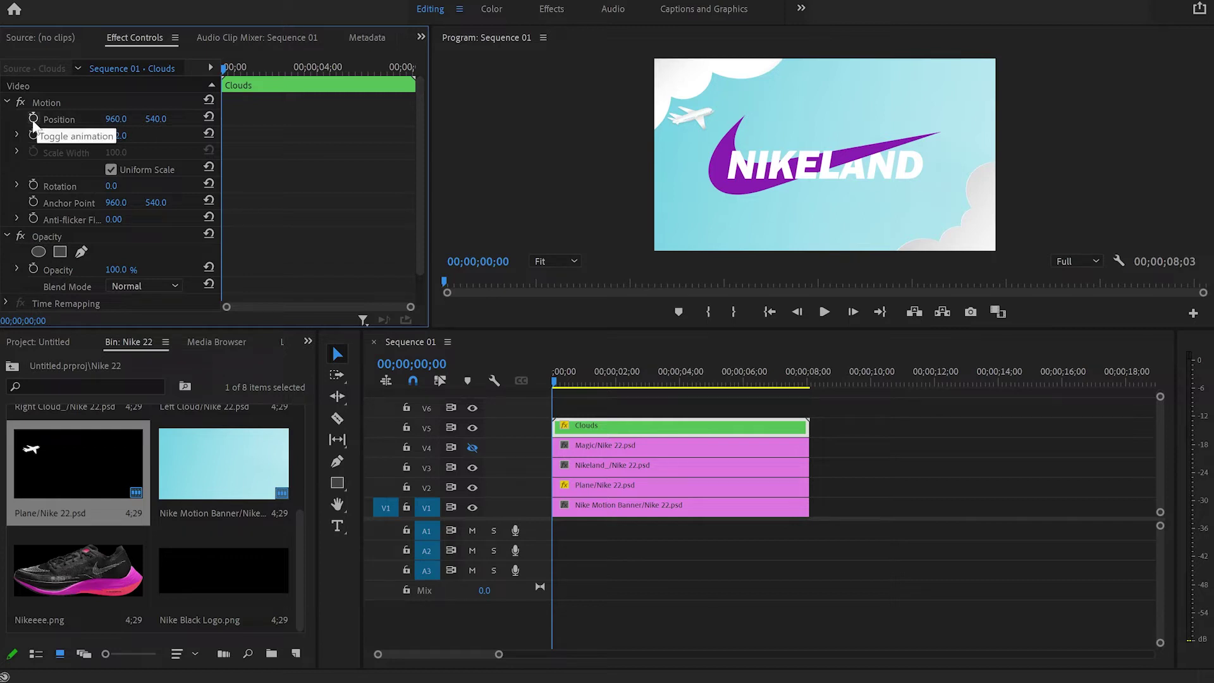
pyautogui.click(33, 119)
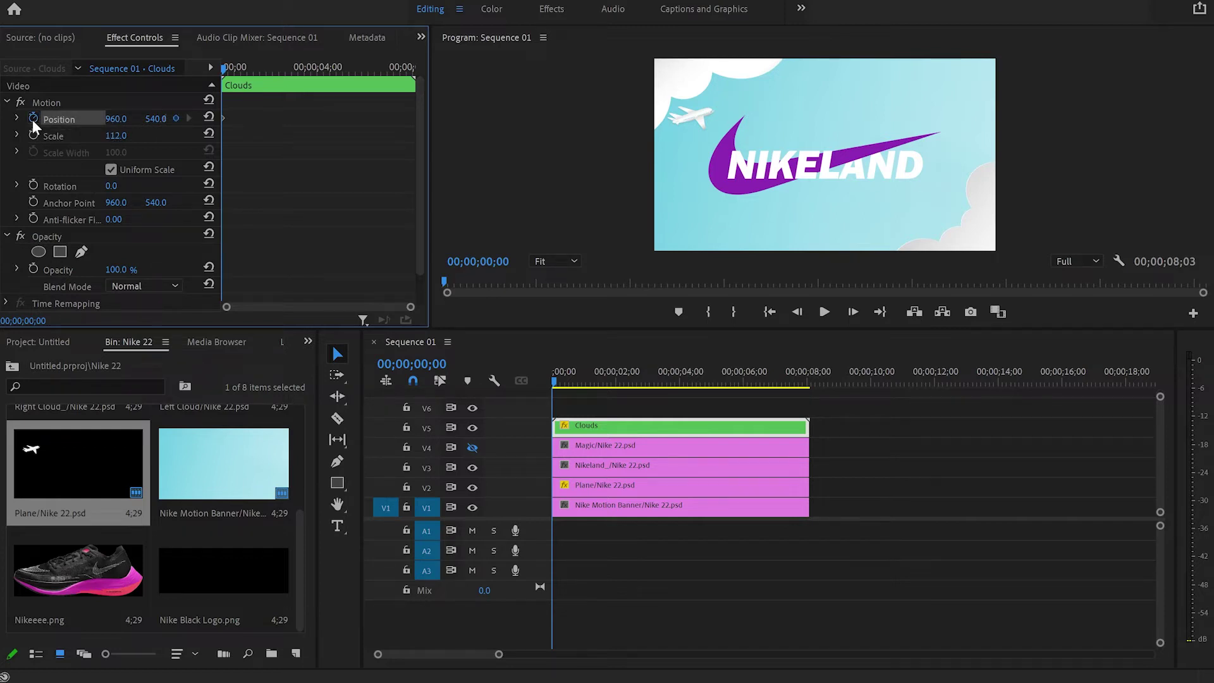
# Keyframe the Clouds clip's horizontal position at about 998 at 1 second and 953 at 2 seconds
pyautogui.hotkey('shift', 'Right')
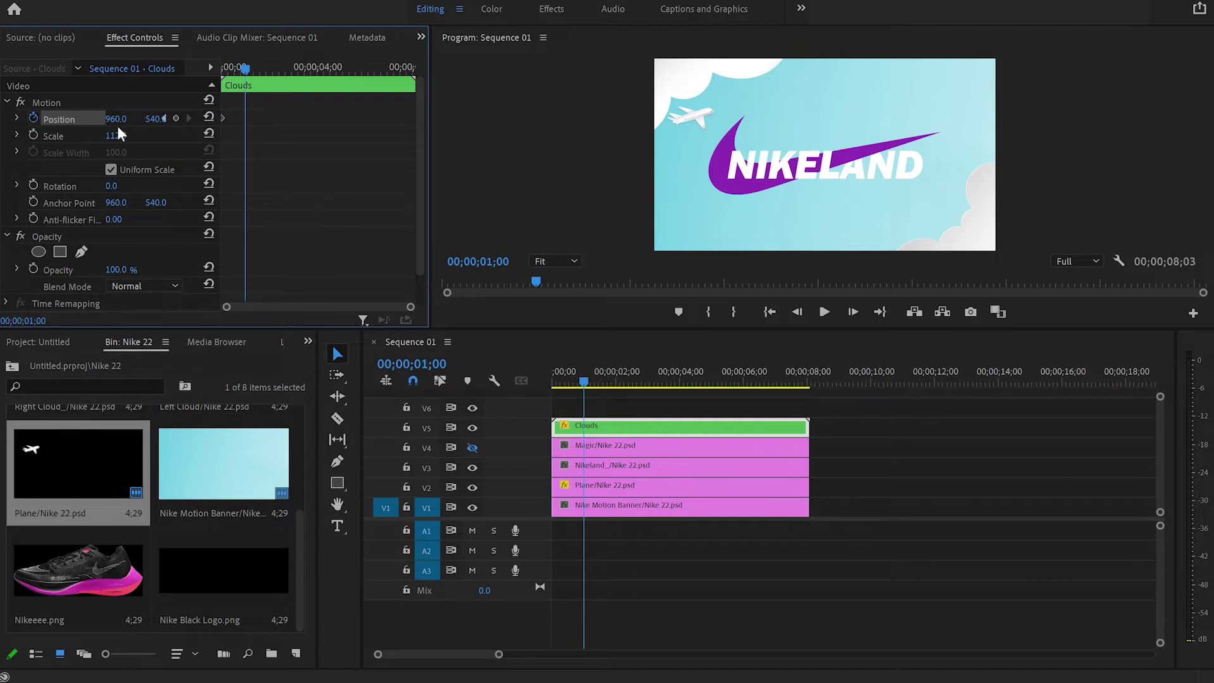
pyautogui.moveTo(116, 119); pyautogui.dragTo(137, 119)
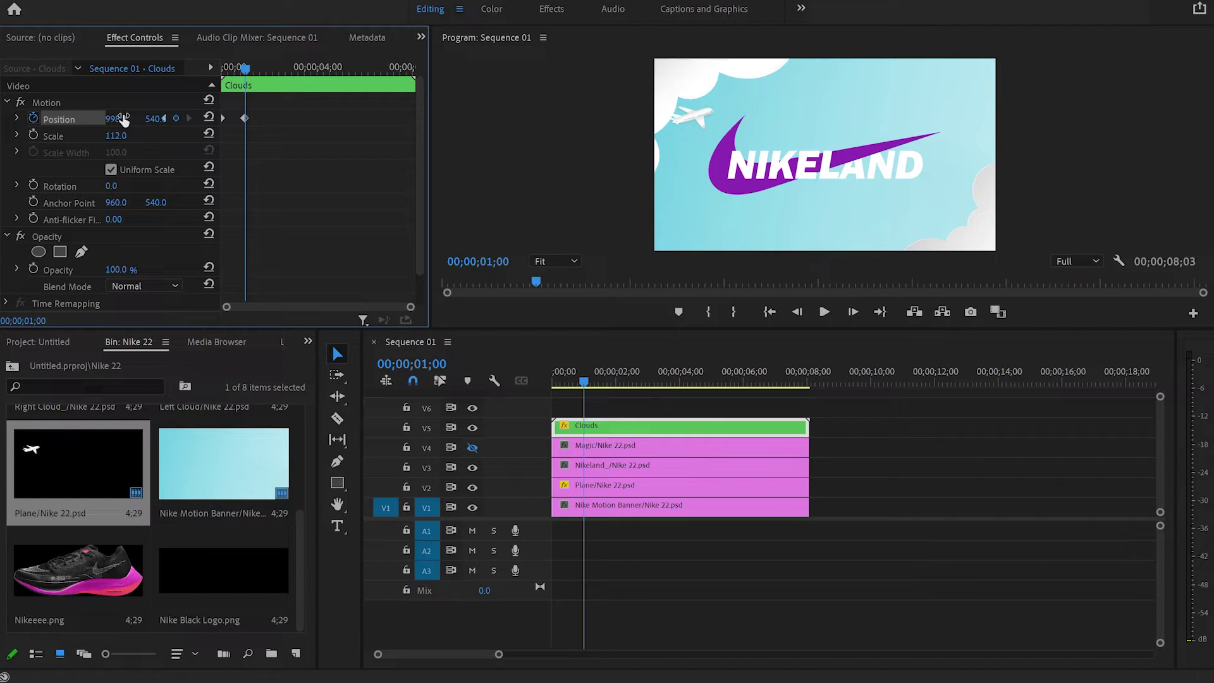
pyautogui.hotkey('shift', 'Right')
pyautogui.hotkey('shift', 'Right')
pyautogui.hotkey('shift', 'Right')
pyautogui.hotkey('shift', 'Right')
pyautogui.hotkey('shift', 'Right')
pyautogui.hotkey('shift', 'Right')
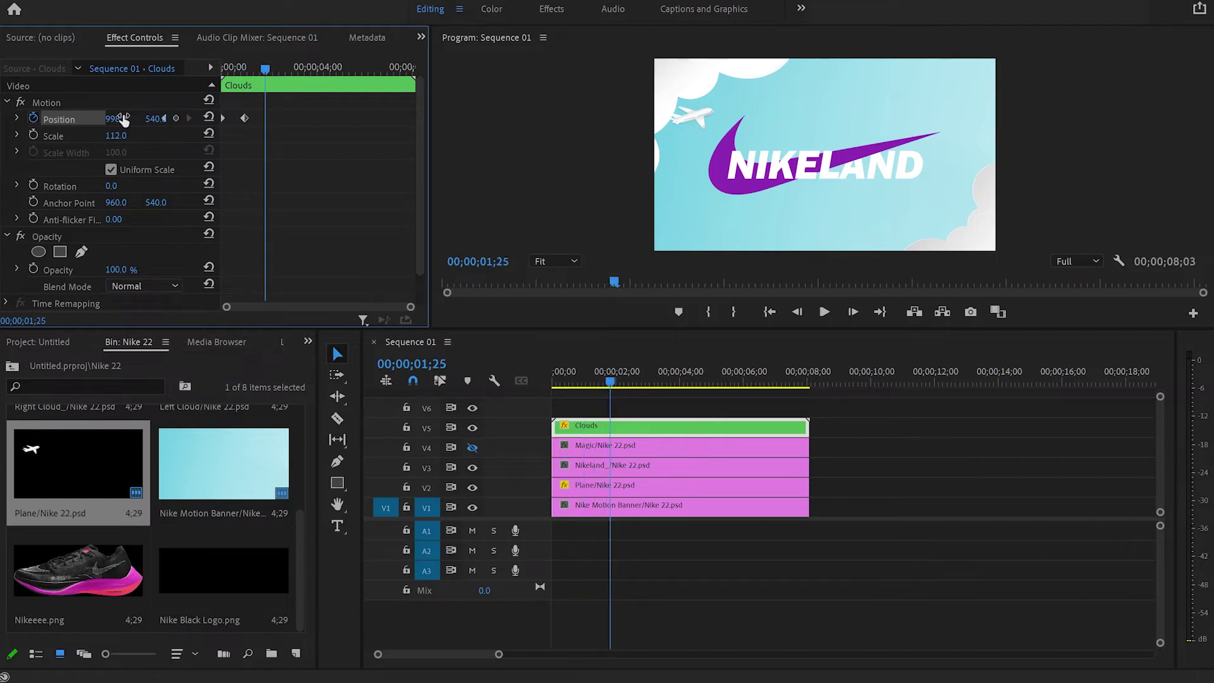
pyautogui.moveTo(123, 119); pyautogui.dragTo(98, 119)
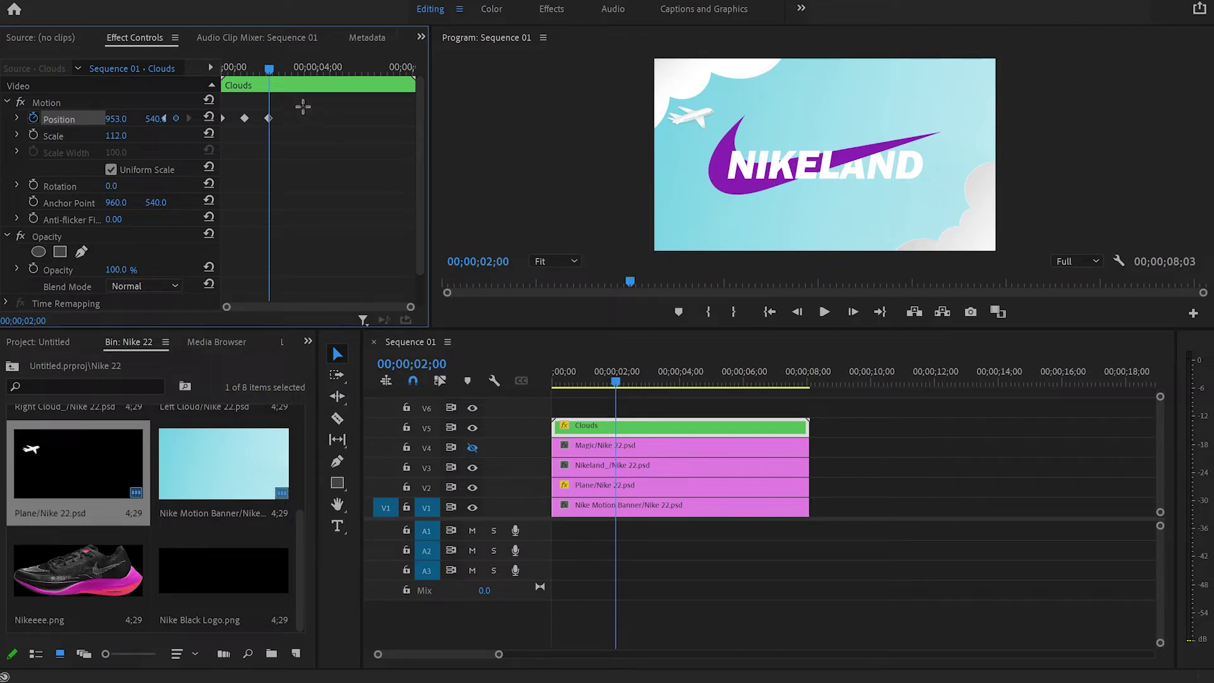
# Copy the Clouds clip's Position keyframes at 1 and 2 seconds to 00;00;03;10, and play back the motion from the start
pyautogui.moveTo(303, 106); pyautogui.dragTo(237, 127)
pyautogui.press('space')
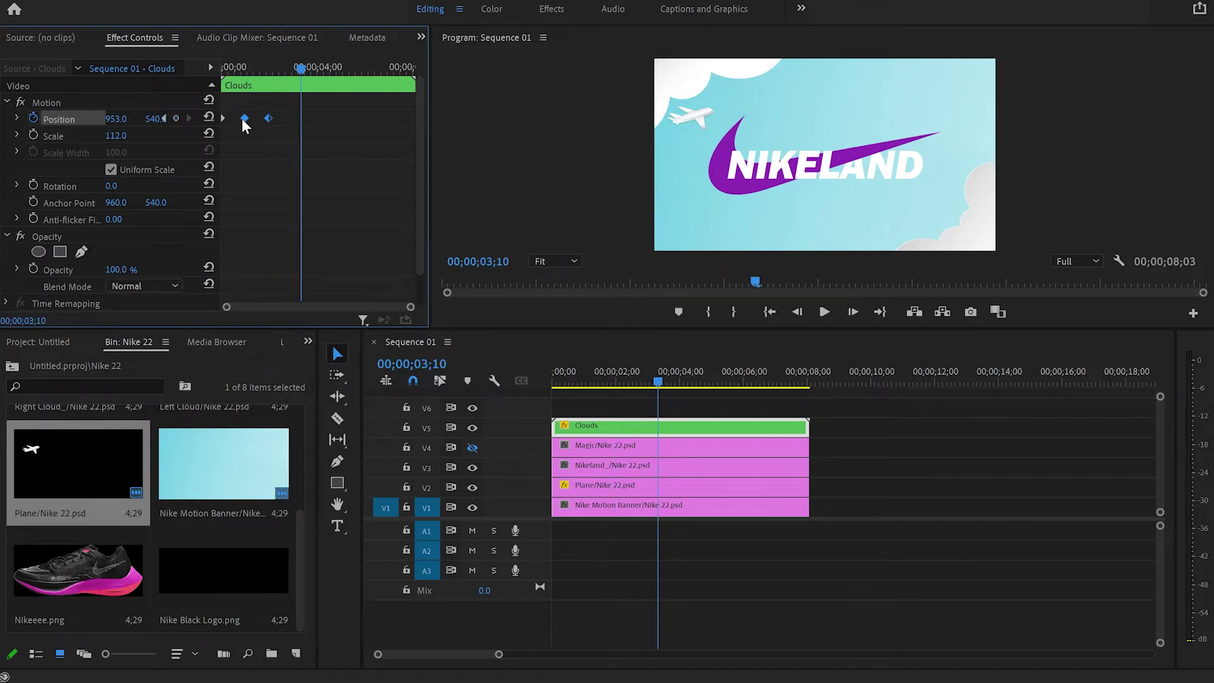
pyautogui.hotkey('ctrl', 'v')
pyautogui.moveTo(302, 71); pyautogui.dragTo(163, 72)
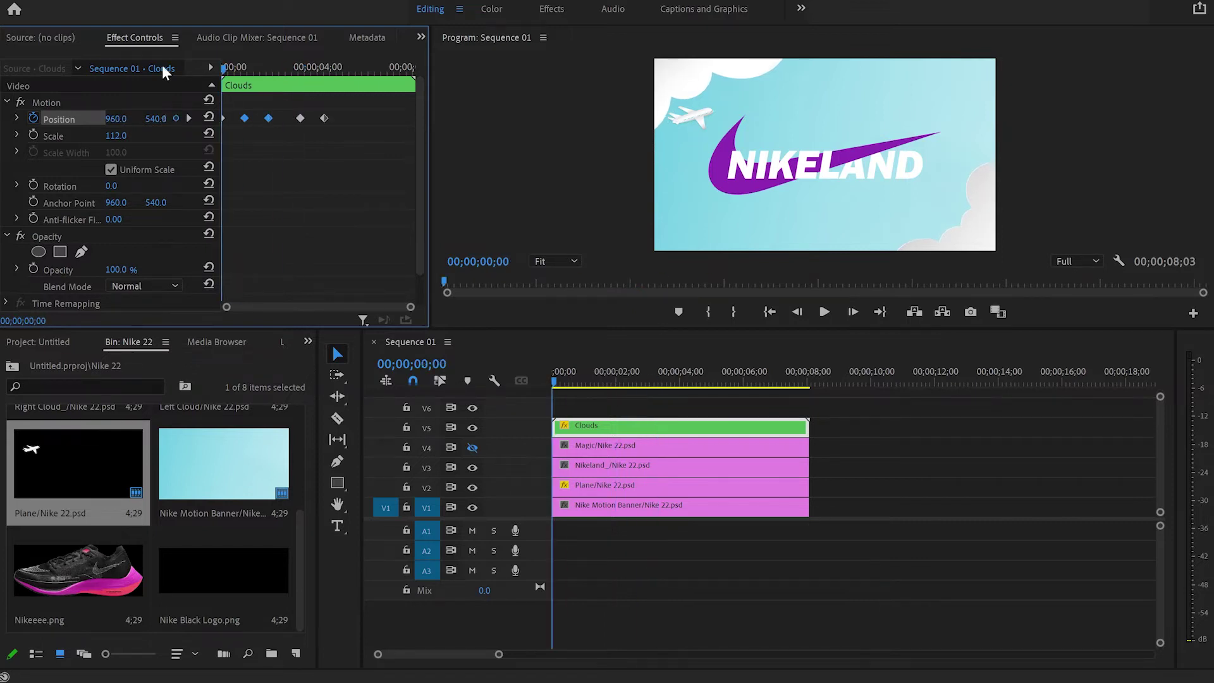
pyautogui.press('space')
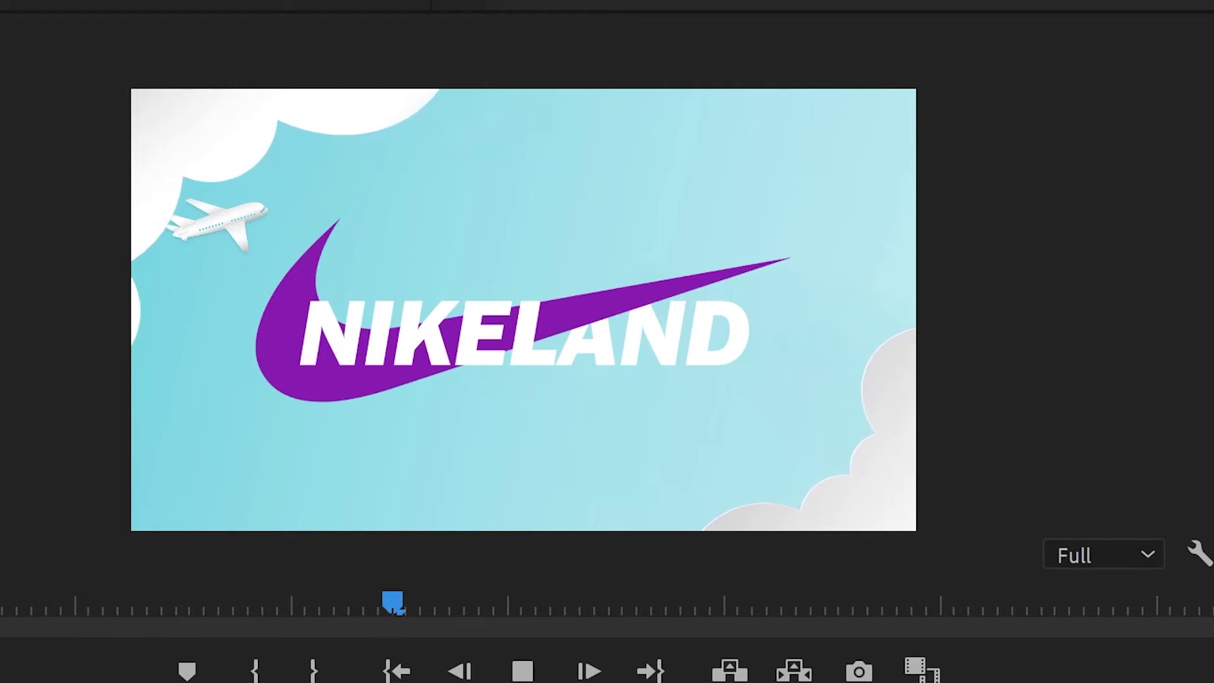
pyautogui.press('space')
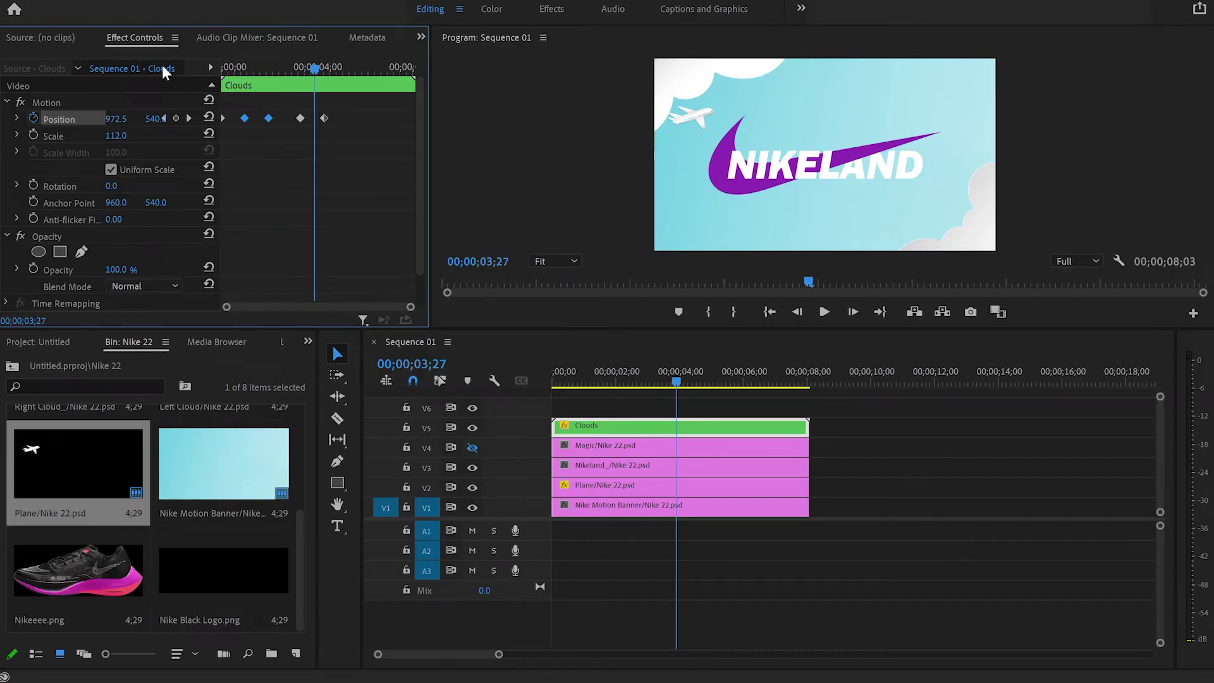
# Duplicate the Clouds clip's back-and-forth Position keyframes across the remaining part of the clip
pyautogui.moveTo(374, 103); pyautogui.dragTo(240, 136)
pyautogui.moveTo(315, 70)
pyautogui.mouseDown()
pyautogui.moveTo(354, 79)
pyautogui.moveTo(323, 73)
pyautogui.mouseUp()
pyautogui.hotkey('ctrl', 'v')
# Set the temporal interpolation of all the Clouds Position keyframes to Continuous Bezier
pyautogui.click(232, 151)
pyautogui.moveTo(219, 123); pyautogui.dragTo(428, 163)
pyautogui.rightClick(373, 119)
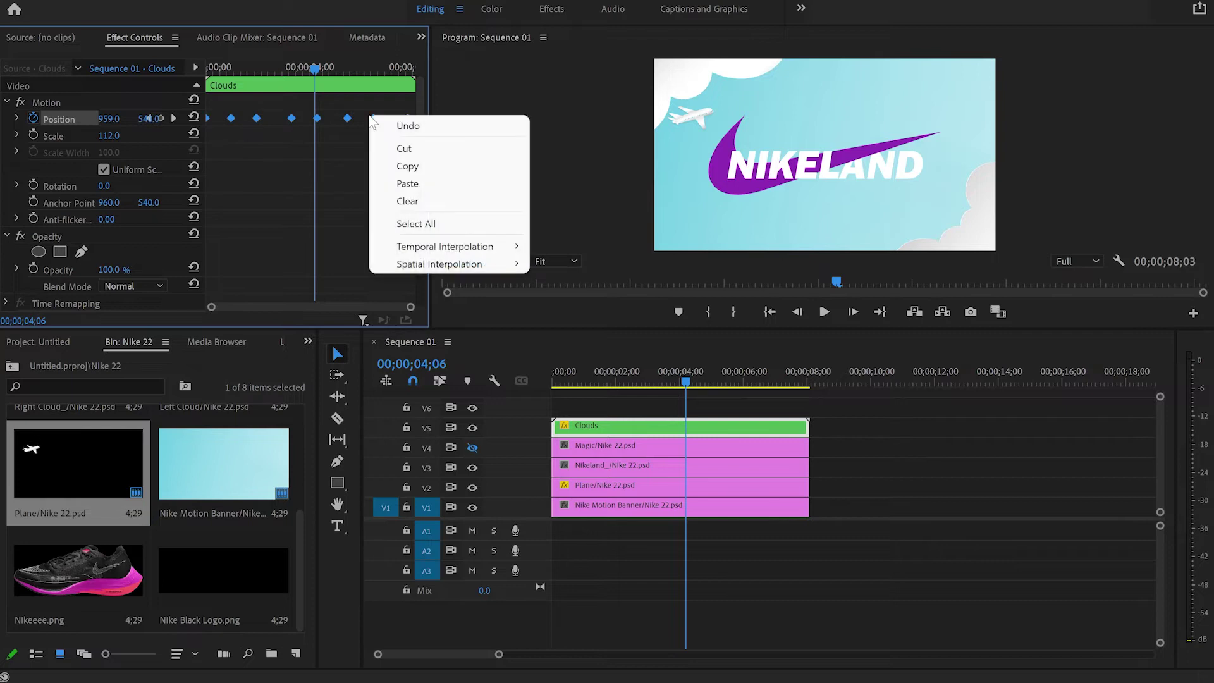
pyautogui.moveTo(493, 253)
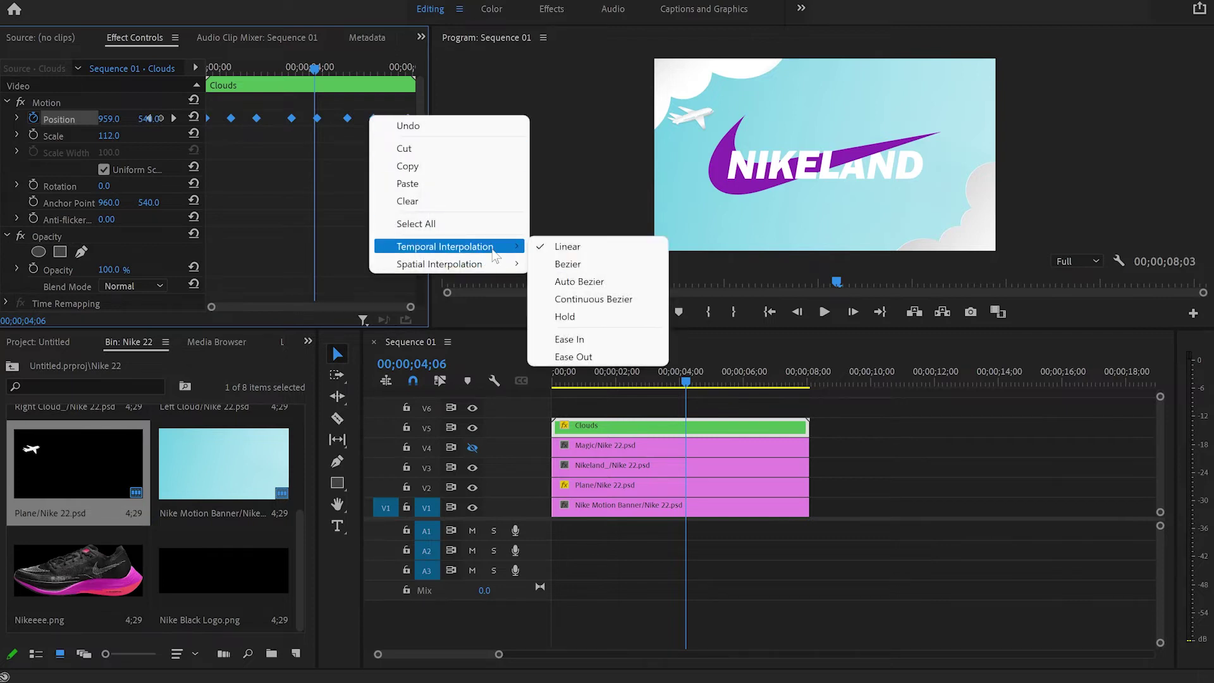
pyautogui.click(588, 299)
# Play the sequence from the start in an enlarged program monitor to check the cloud motion
pyautogui.moveTo(316, 74); pyautogui.dragTo(146, 79)
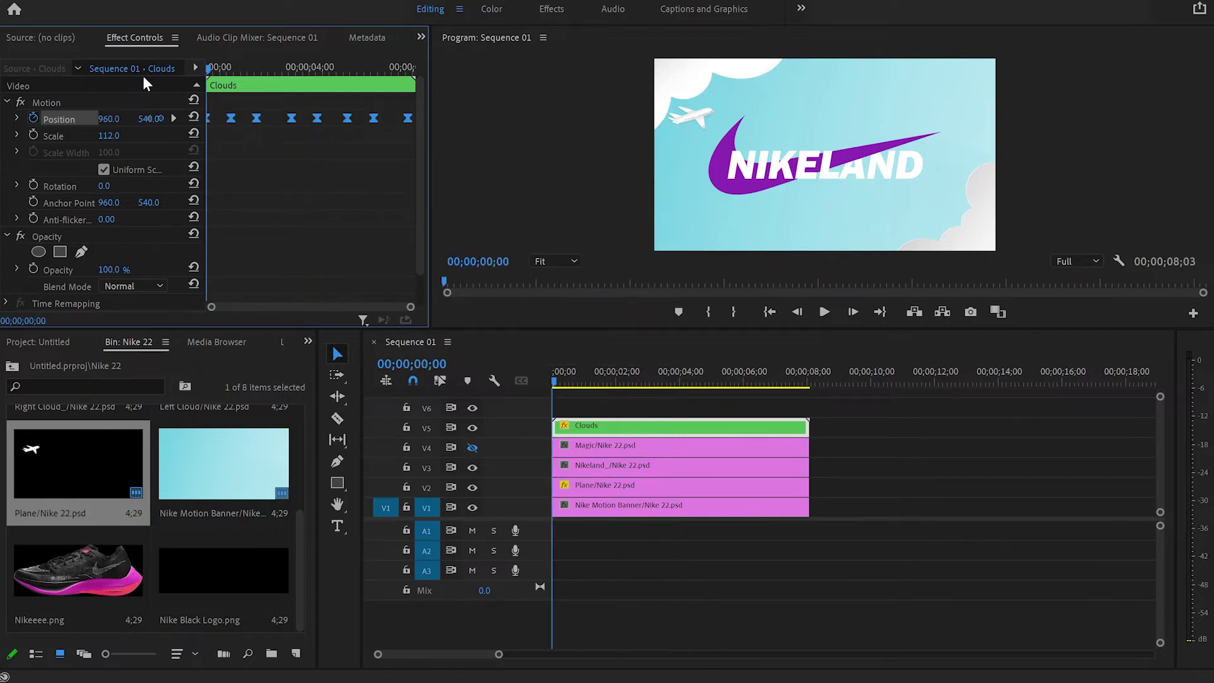
pyautogui.press('`')
pyautogui.press('space')
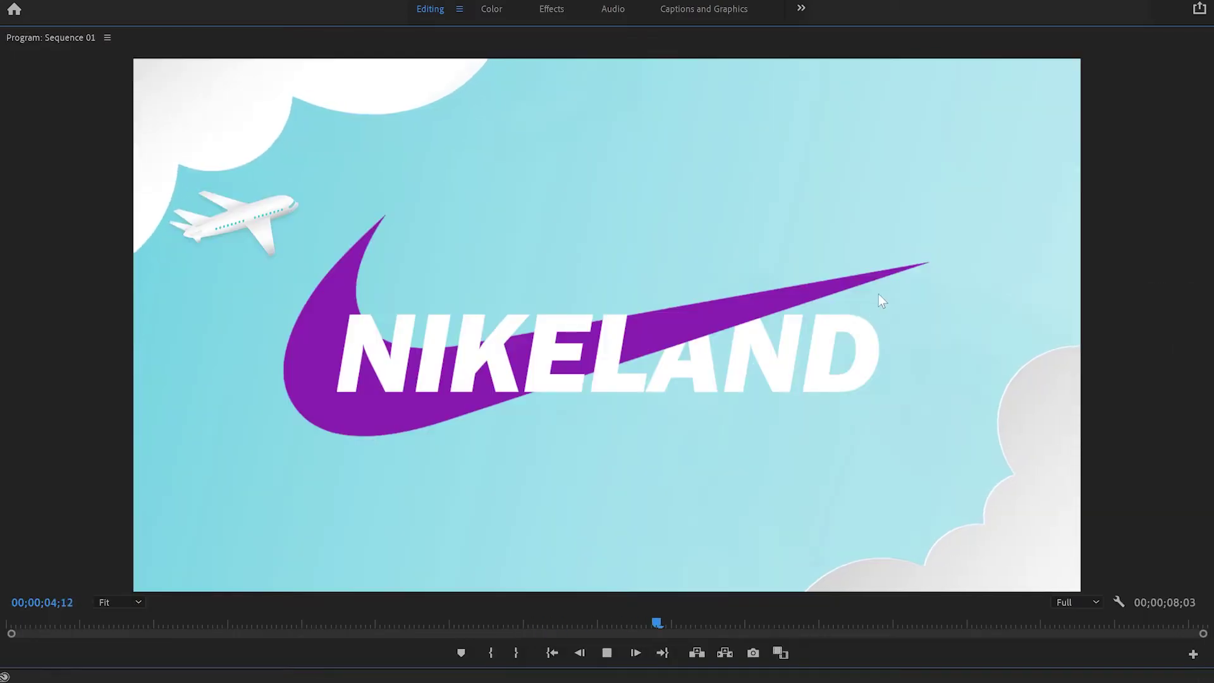
pyautogui.press('space')
pyautogui.press('`')
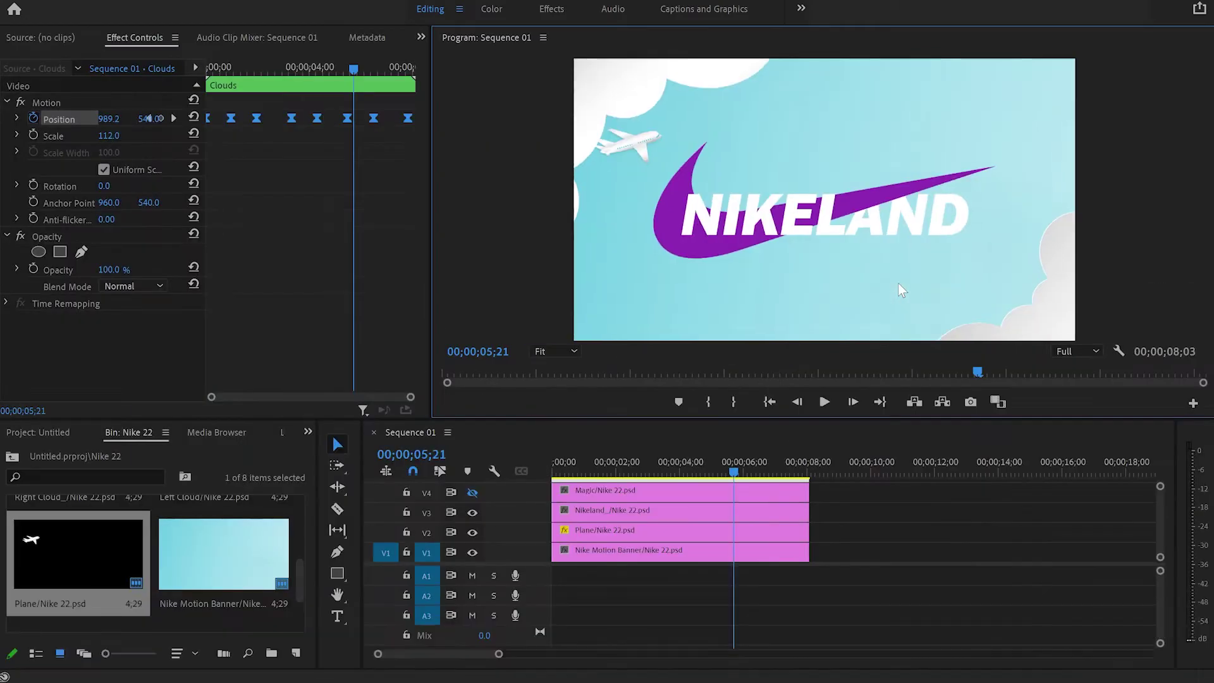
# Enlarge the timeline area to show all five clip layers, and select the Magic clip
pyautogui.moveTo(744, 421); pyautogui.dragTo(745, 356)
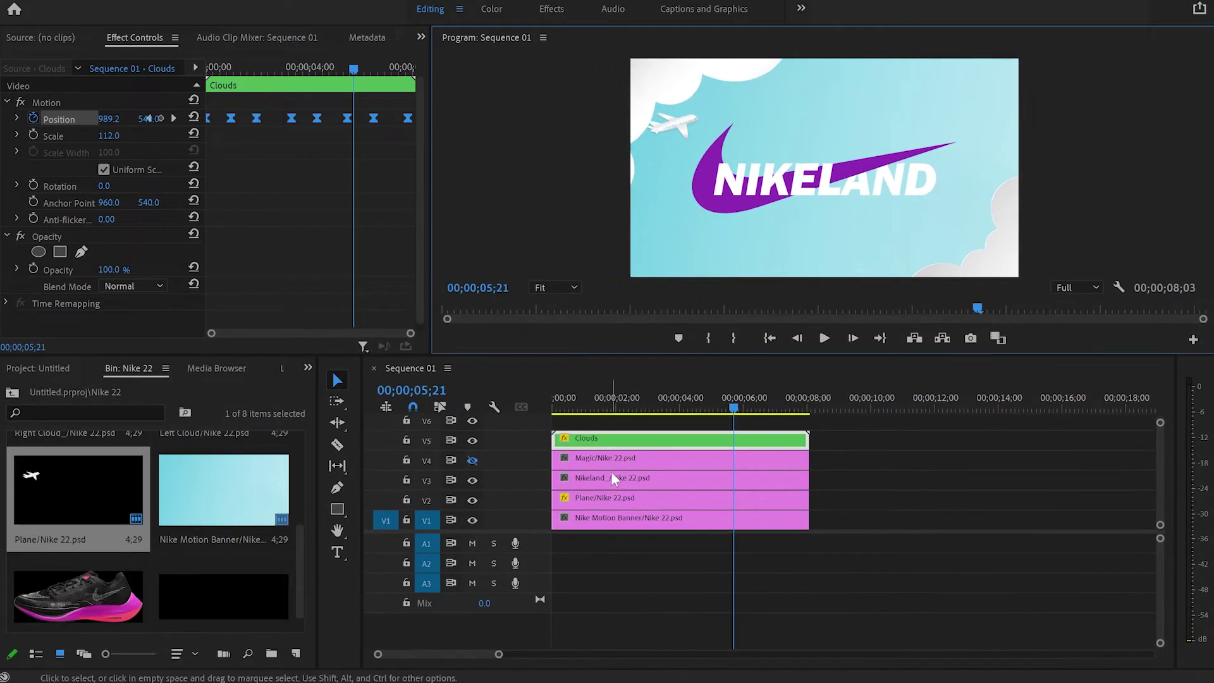
pyautogui.click(658, 460)
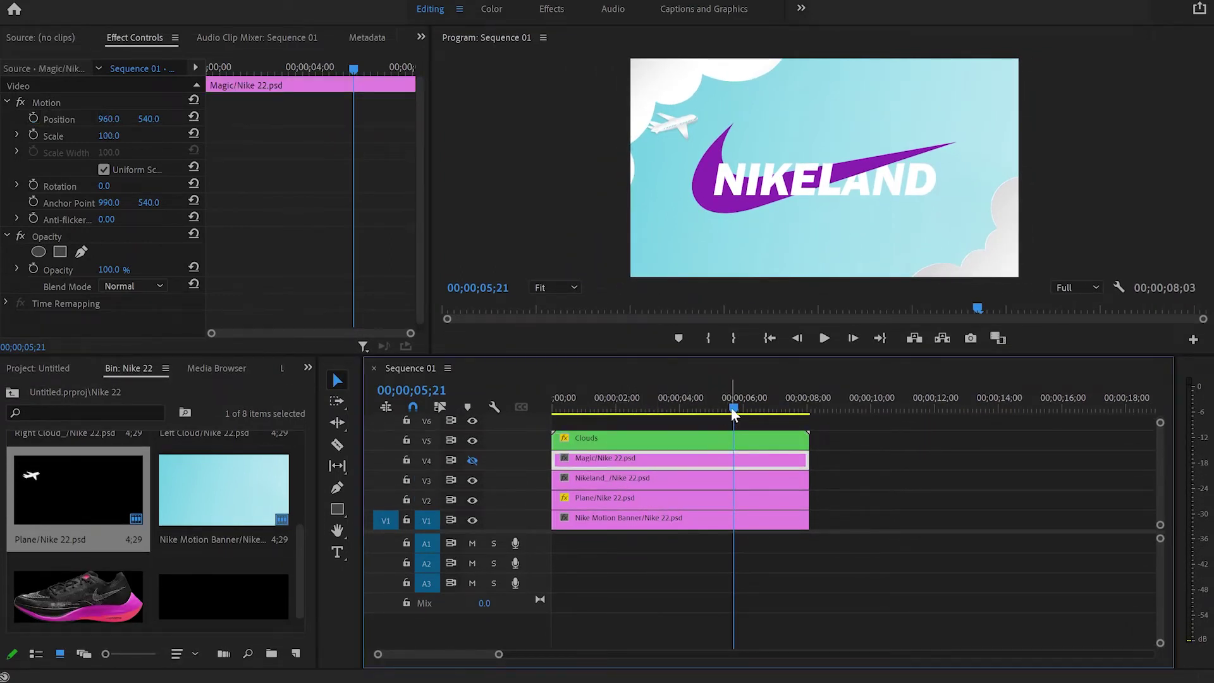
# Keyframe the Plane clip's Position from its current spot at the start to X 2803 at 00;00;07;19
pyautogui.click(609, 500)
pyautogui.press('Home')
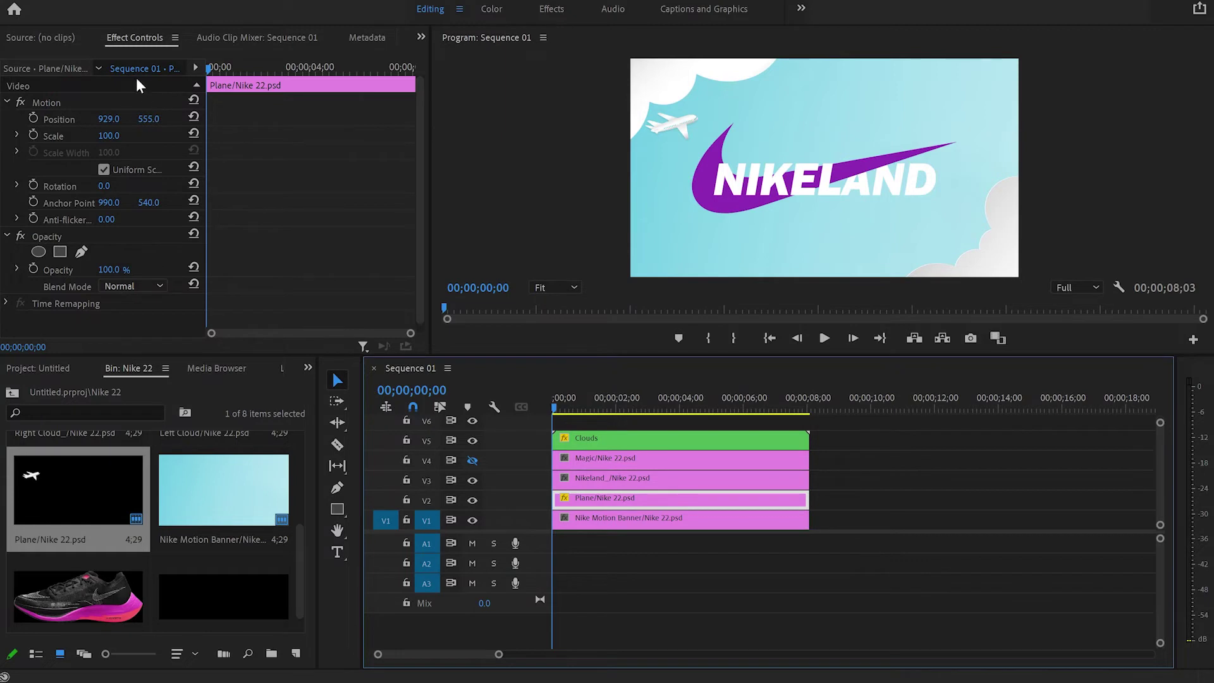
pyautogui.click(33, 119)
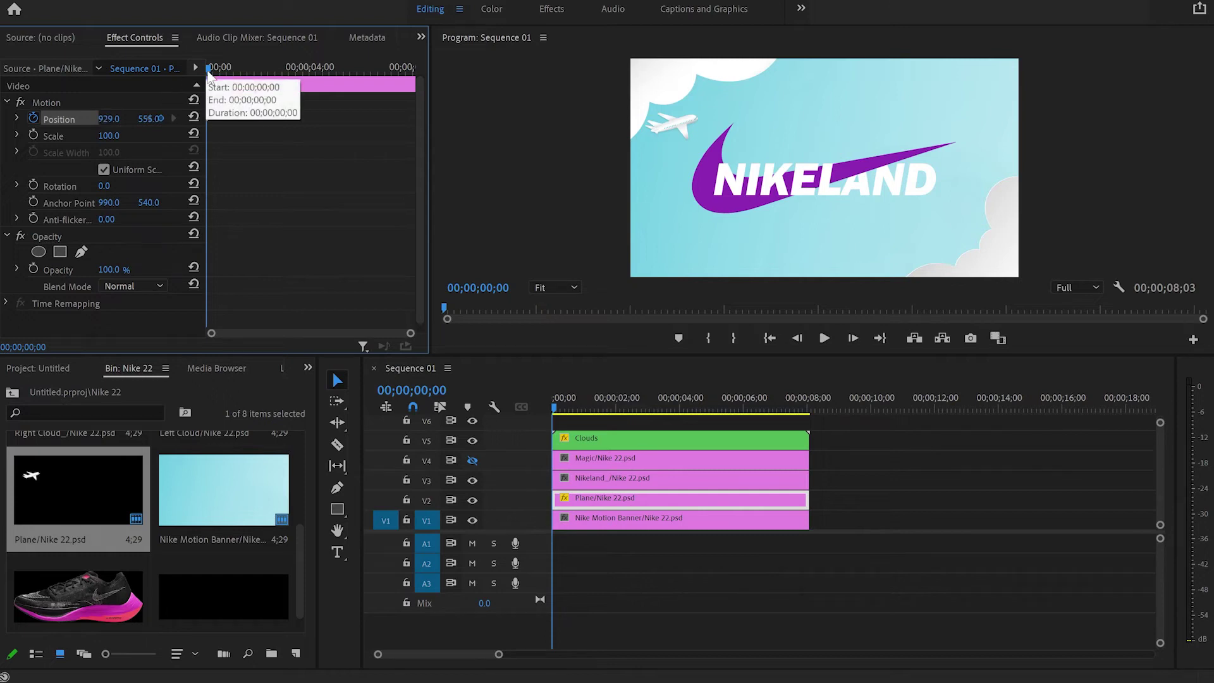
pyautogui.moveTo(209, 71); pyautogui.dragTo(405, 71)
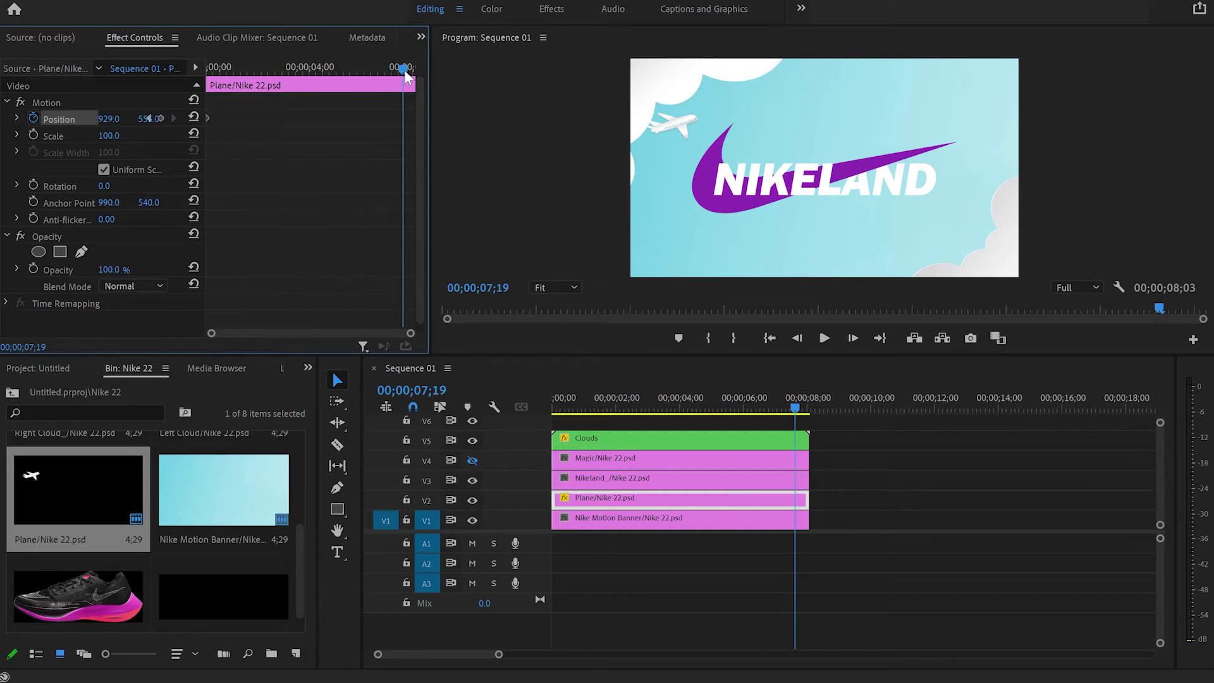
pyautogui.moveTo(150, 118); pyautogui.dragTo(150, 119)
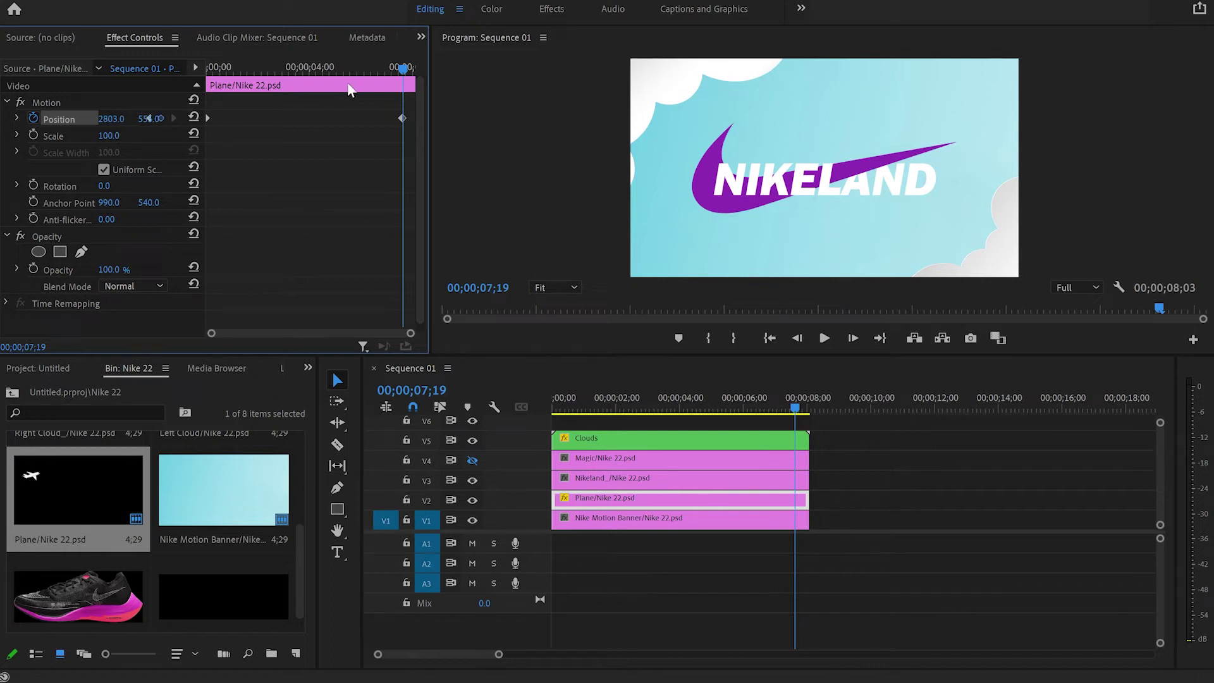
# Play the sequence from the start to check the plane's flight across the banner
pyautogui.moveTo(405, 67); pyautogui.dragTo(208, 68)
pyautogui.press('space')
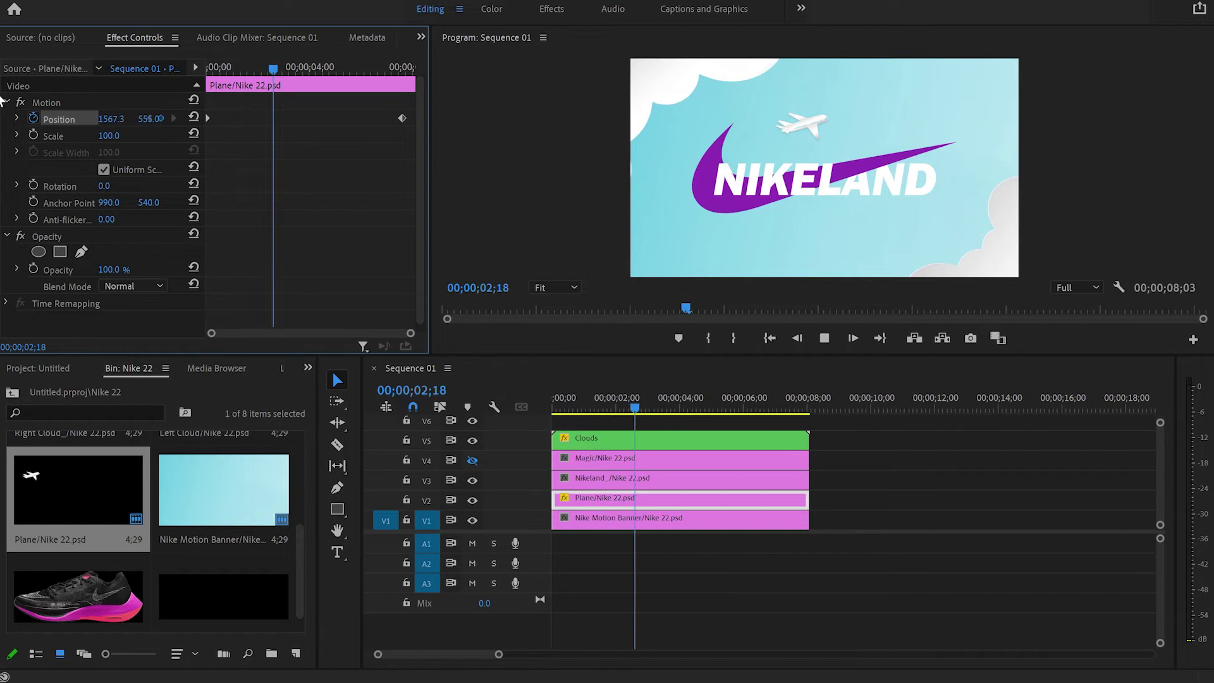
pyautogui.press('space')
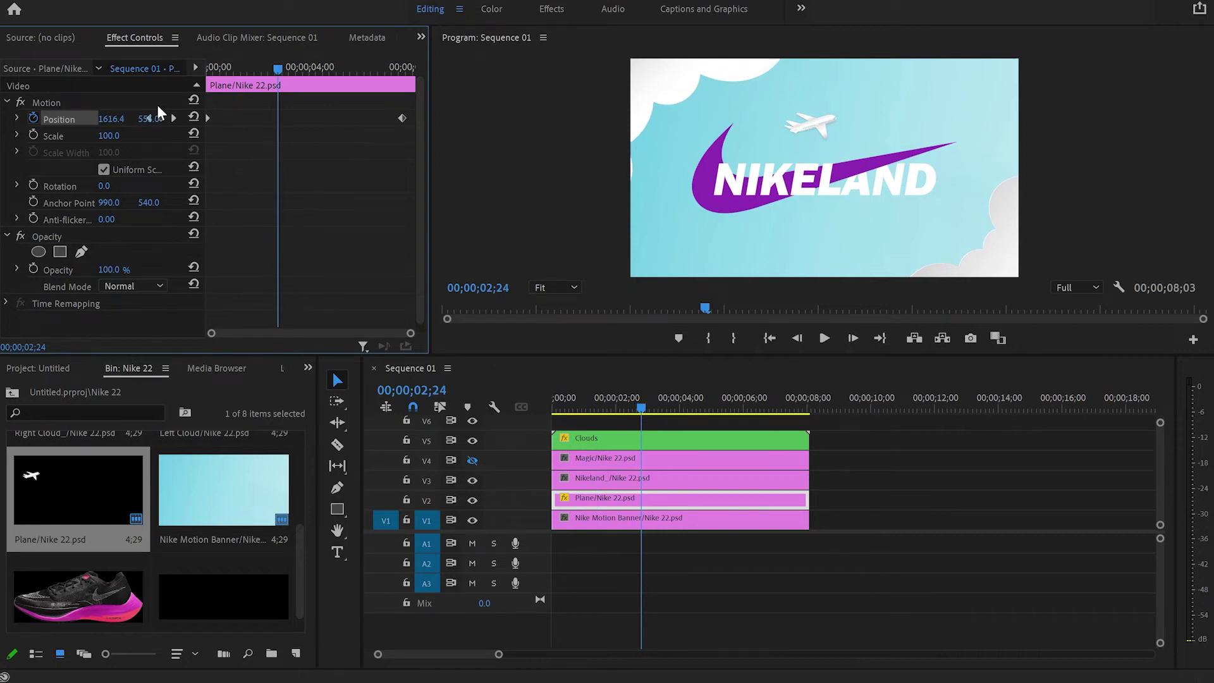
# Try a faster plane flight by moving its last Position keyframe to just past 4 seconds and playing it back
pyautogui.moveTo(402, 119); pyautogui.dragTo(319, 119)
pyautogui.press('Home')
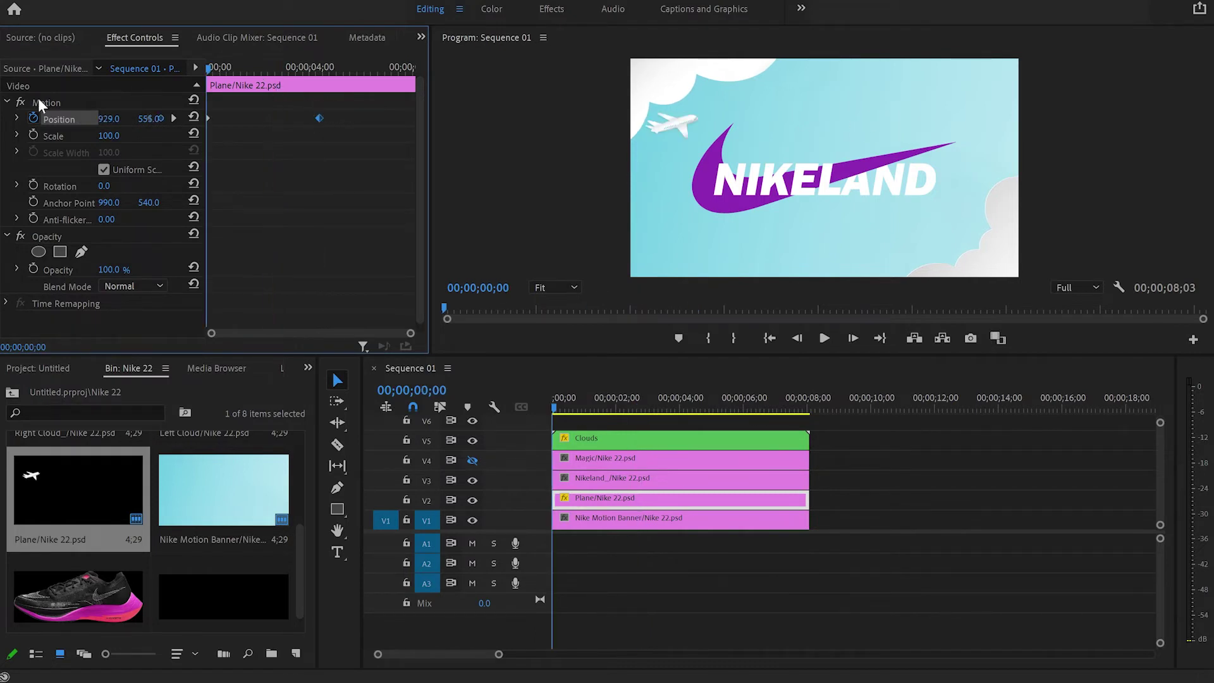
pyautogui.press('space')
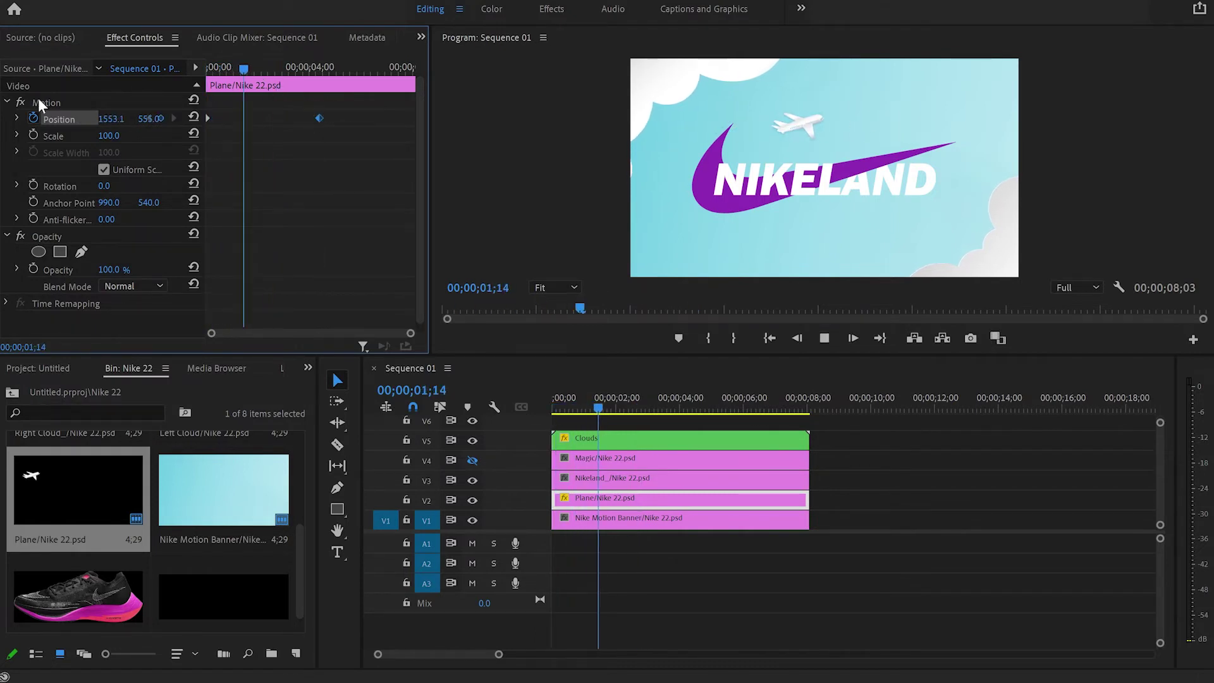
pyautogui.press('space')
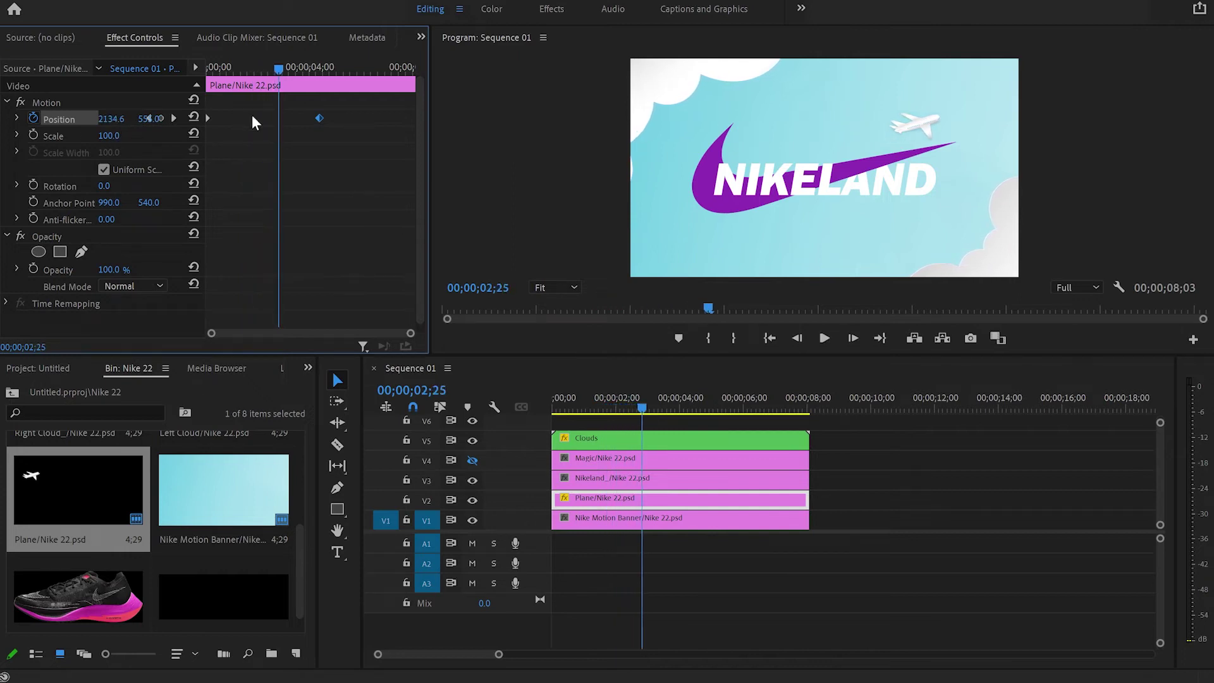
# Place the plane's last Position keyframe at about 7 seconds, then ease the first keyframe and set the last one to Ease Out
pyautogui.moveTo(320, 118); pyautogui.dragTo(393, 136)
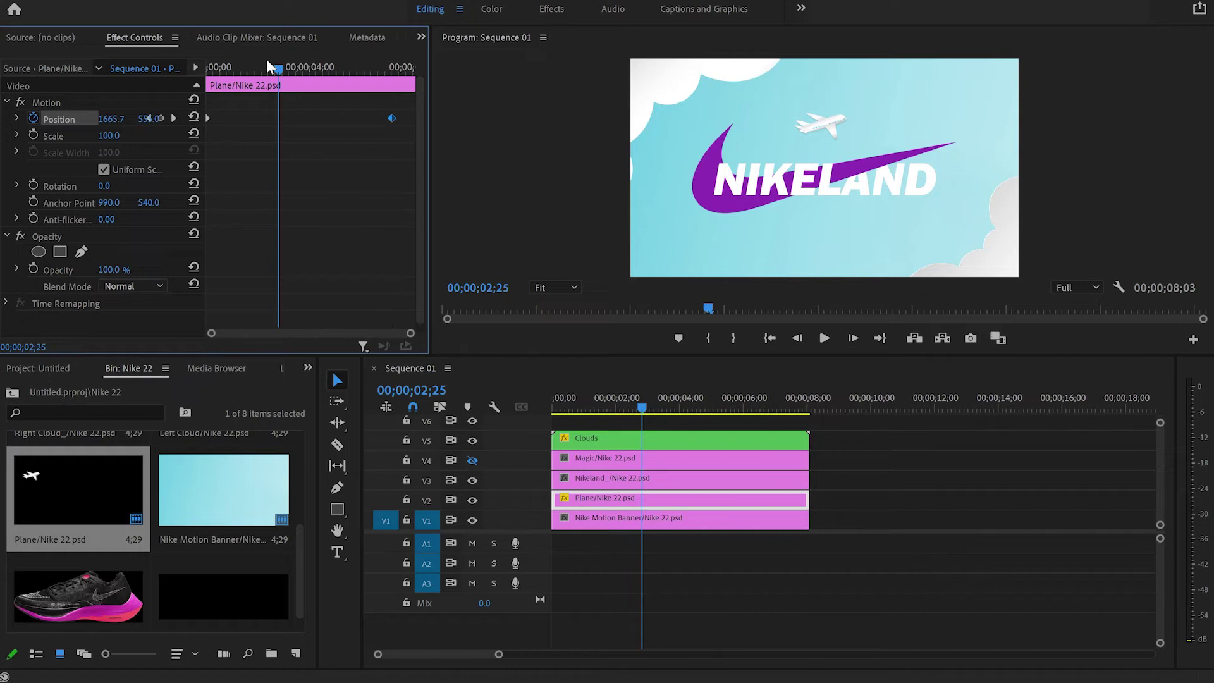
pyautogui.moveTo(282, 79); pyautogui.dragTo(270, 76)
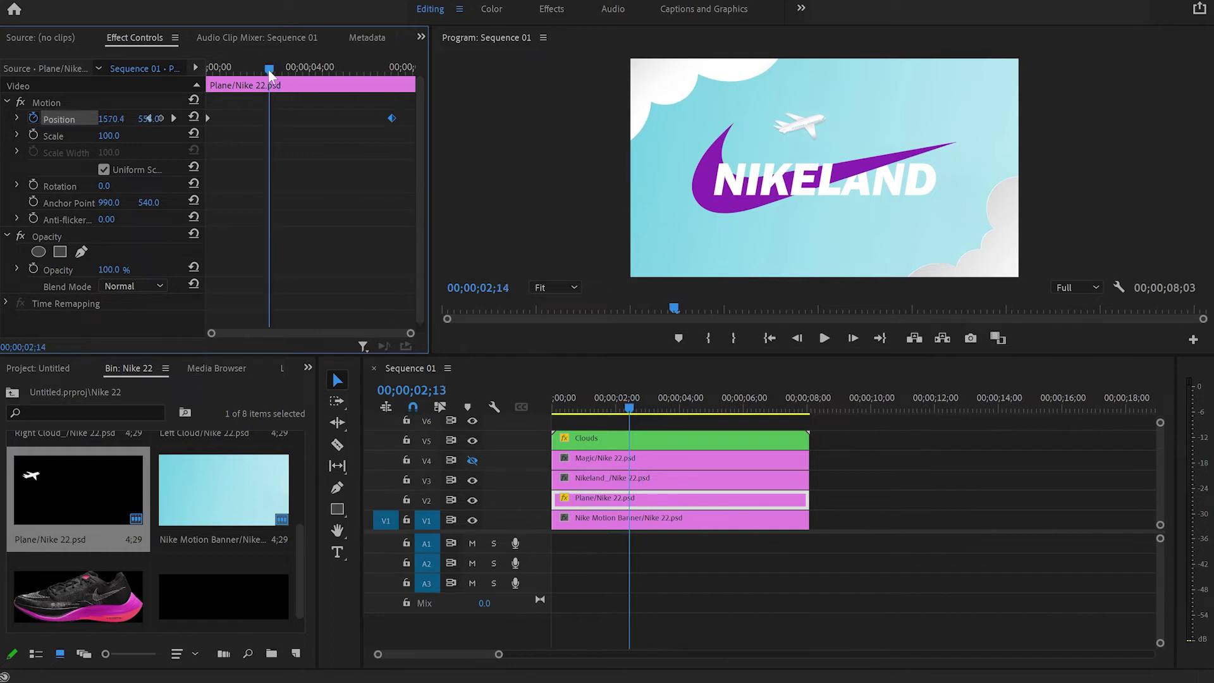
pyautogui.rightClick(208, 118)
pyautogui.moveTo(341, 256)
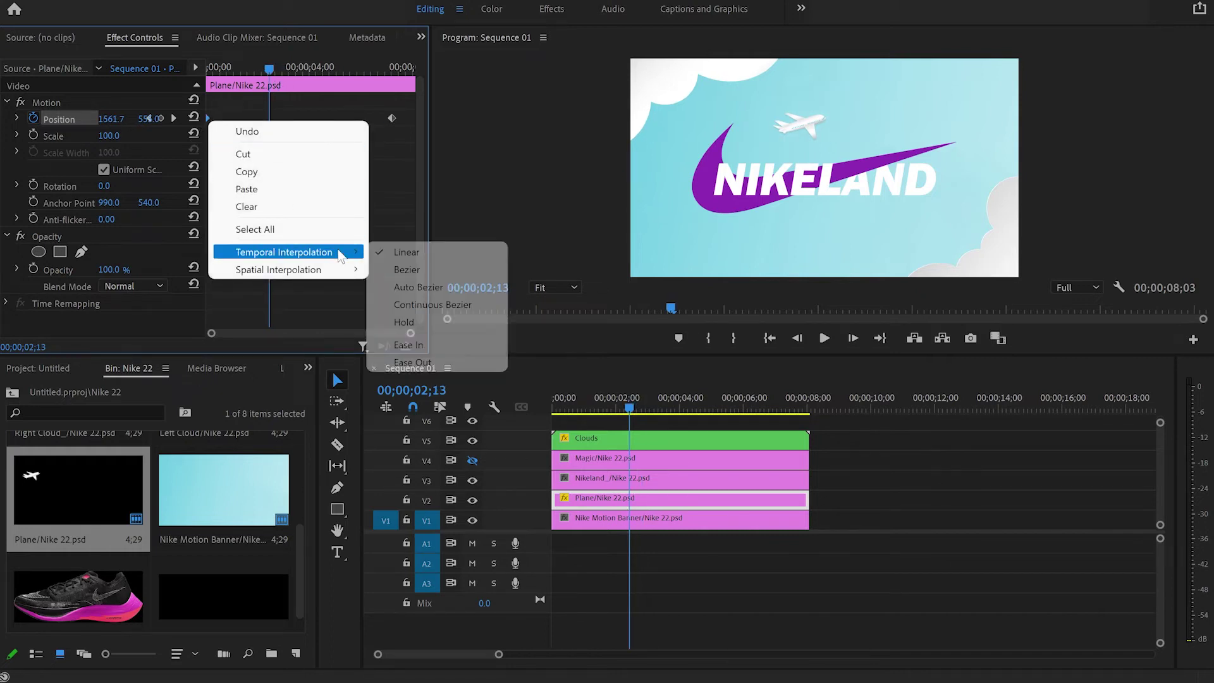
pyautogui.click(426, 323)
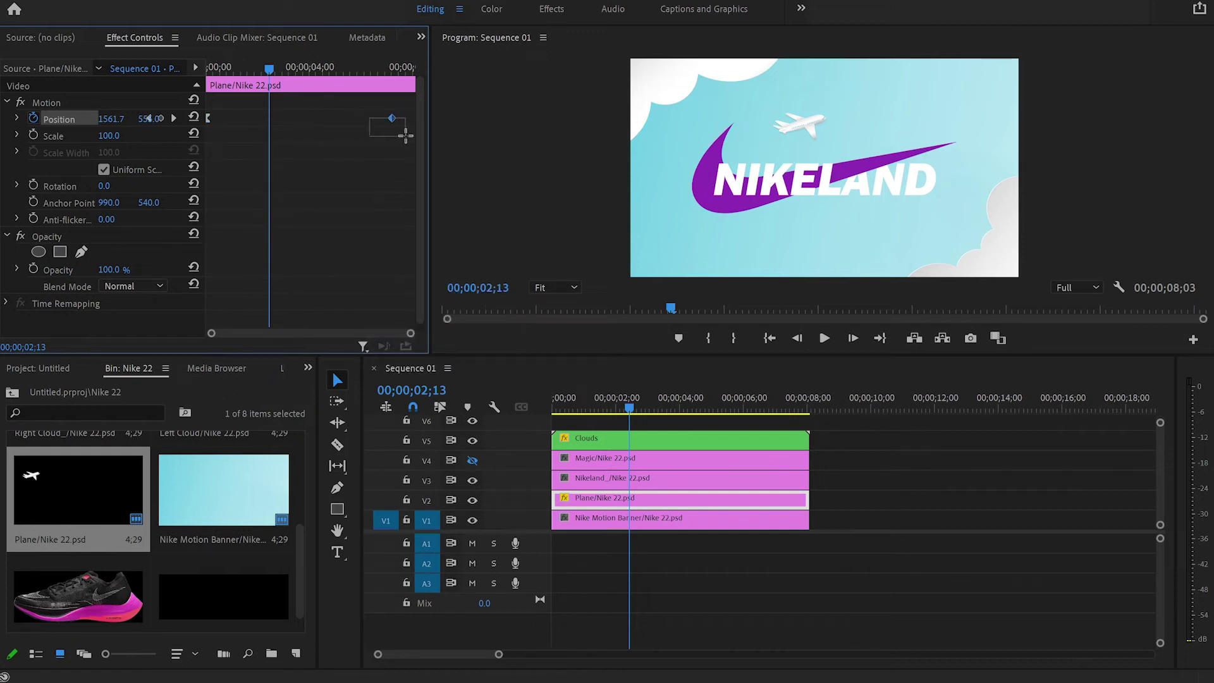
pyautogui.rightClick(395, 122)
pyautogui.moveTo(539, 252)
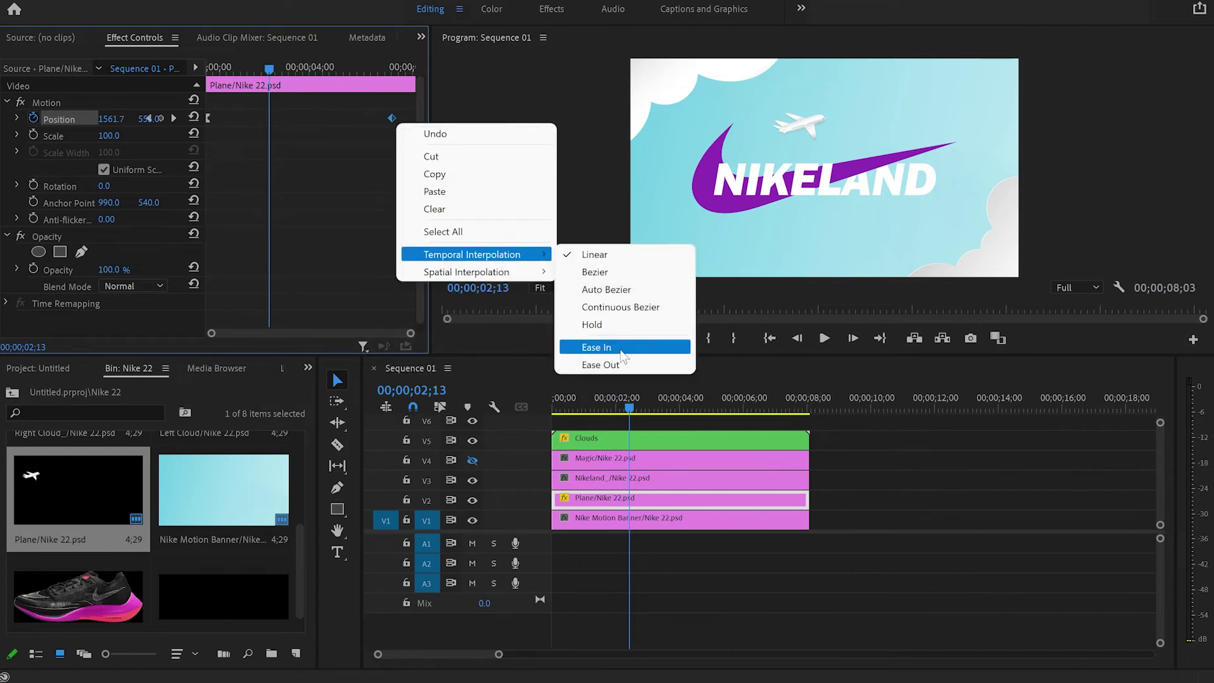
pyautogui.click(624, 365)
# Add the shoe image Nikeeee.png on track V6 above the Clouds clip and extend it to the other clips' end
pyautogui.click(591, 478)
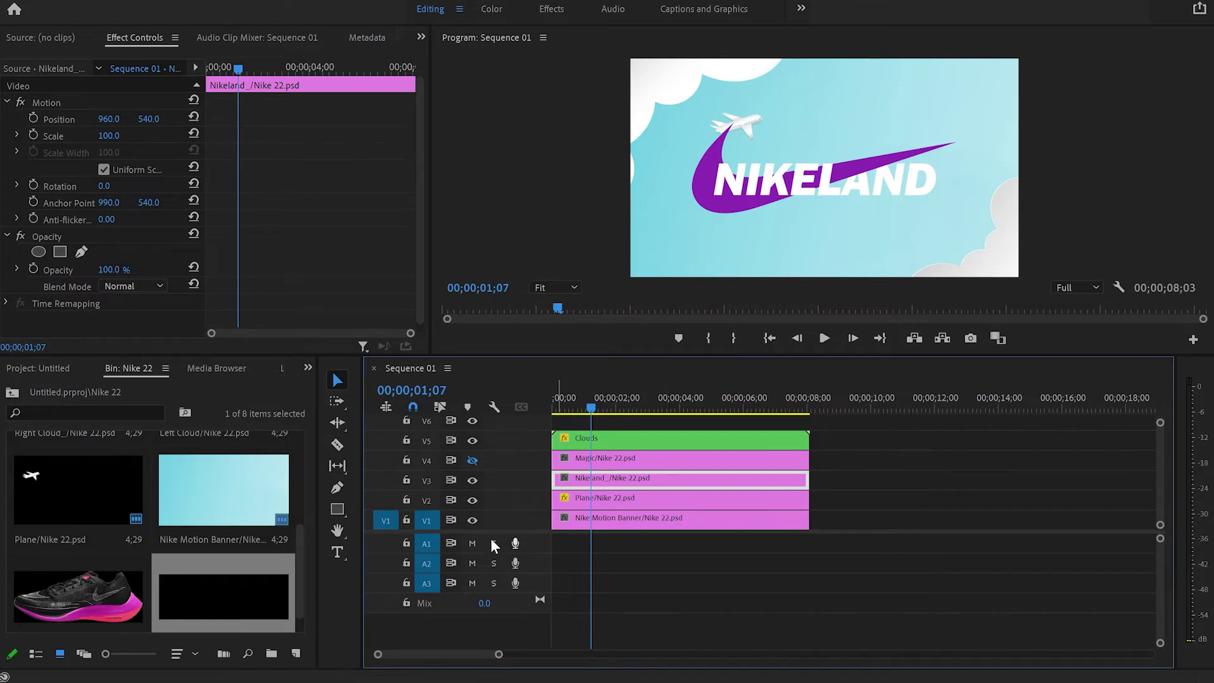
pyautogui.click(104, 619)
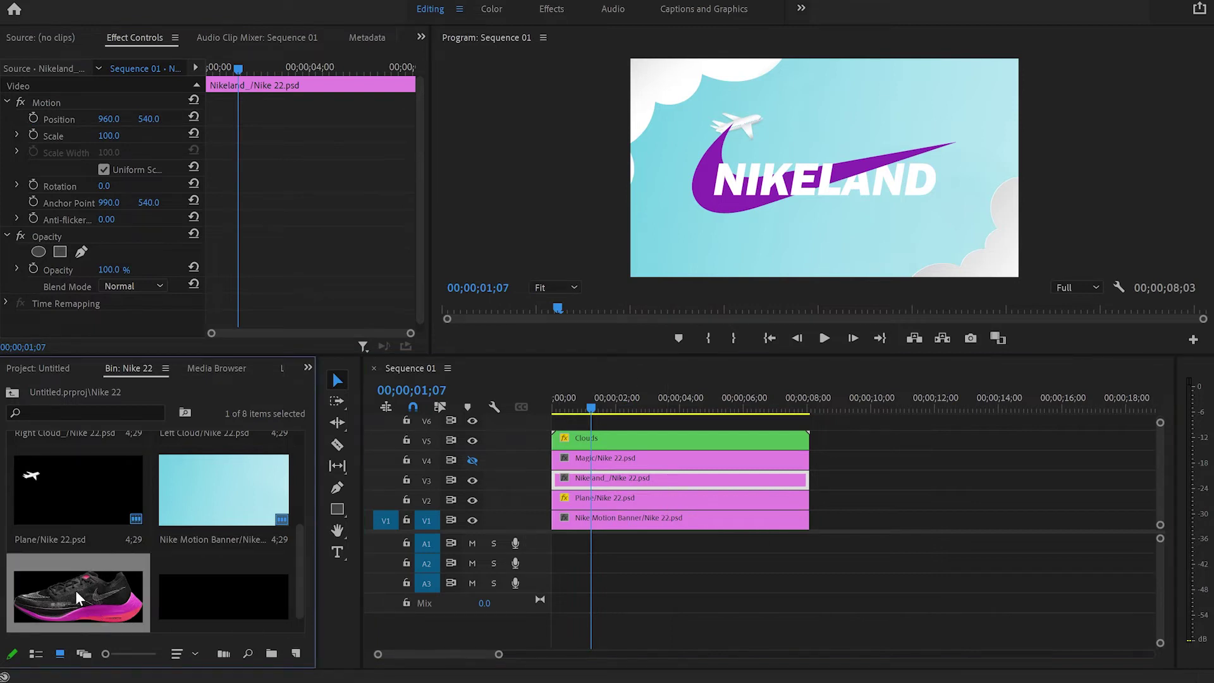
pyautogui.moveTo(77, 598); pyautogui.dragTo(551, 425)
pyautogui.moveTo(708, 420); pyautogui.dragTo(809, 420)
pyautogui.click(677, 423)
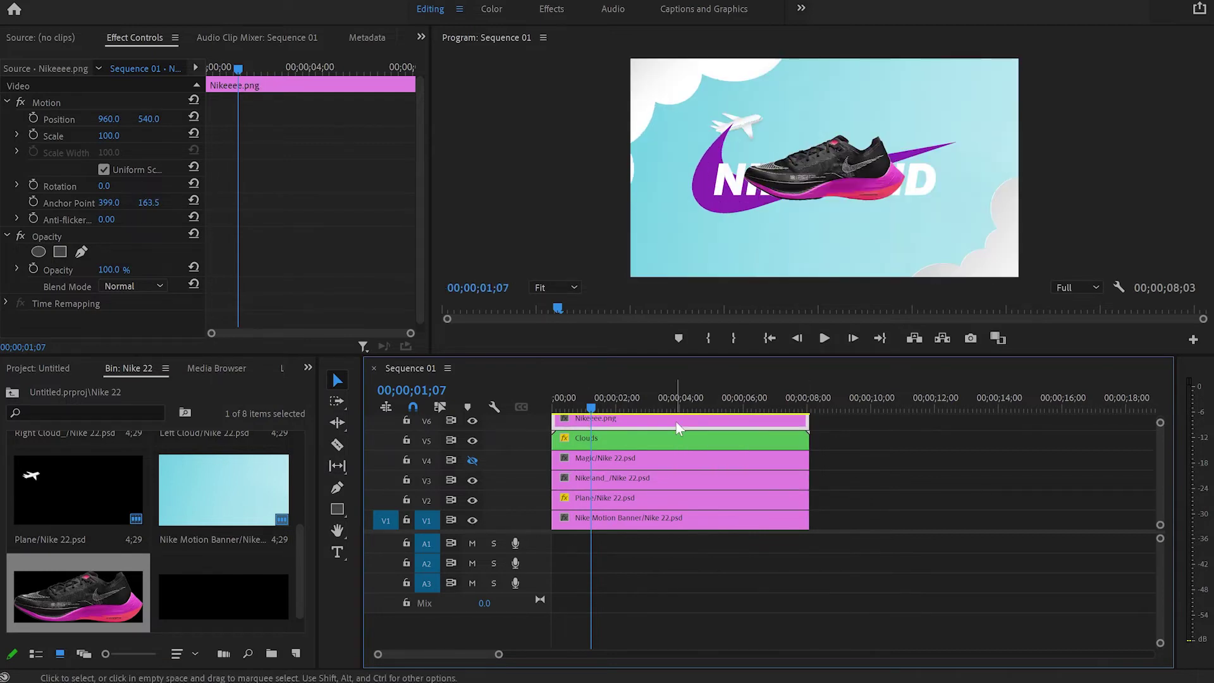
# Nest the shoe image clip into a sequence named Shoe
pyautogui.rightClick(677, 429)
pyautogui.click(692, 355)
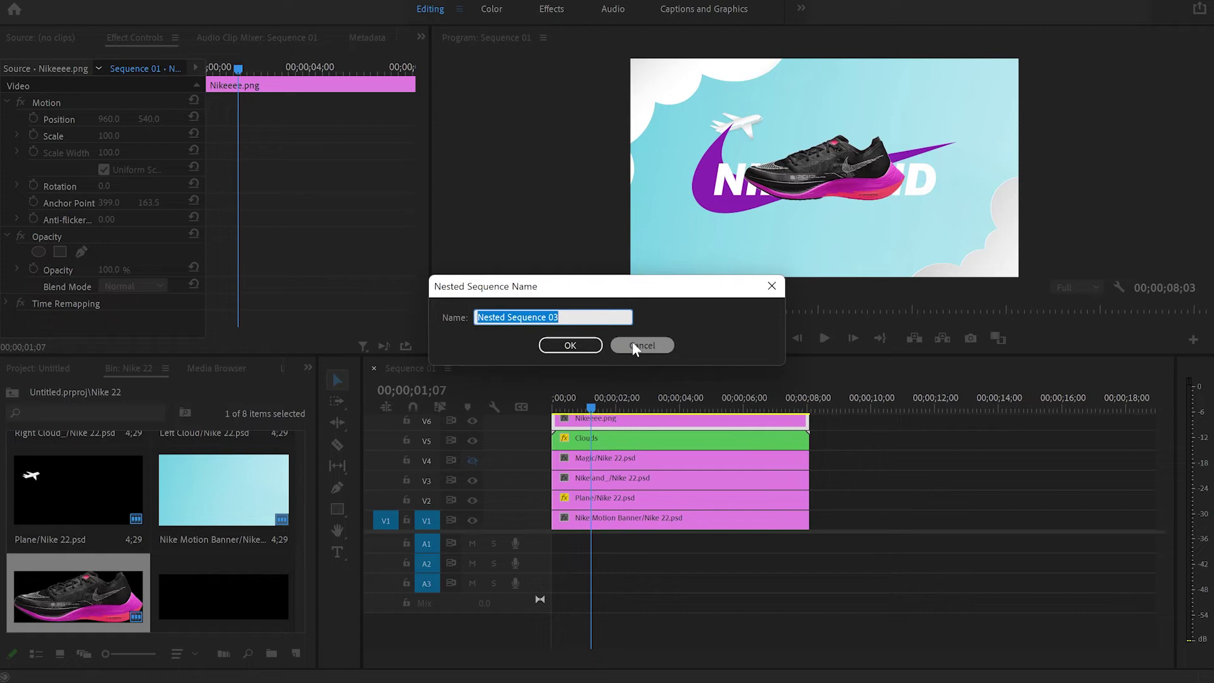
pyautogui.write('Shoe')
pyautogui.press('Return')
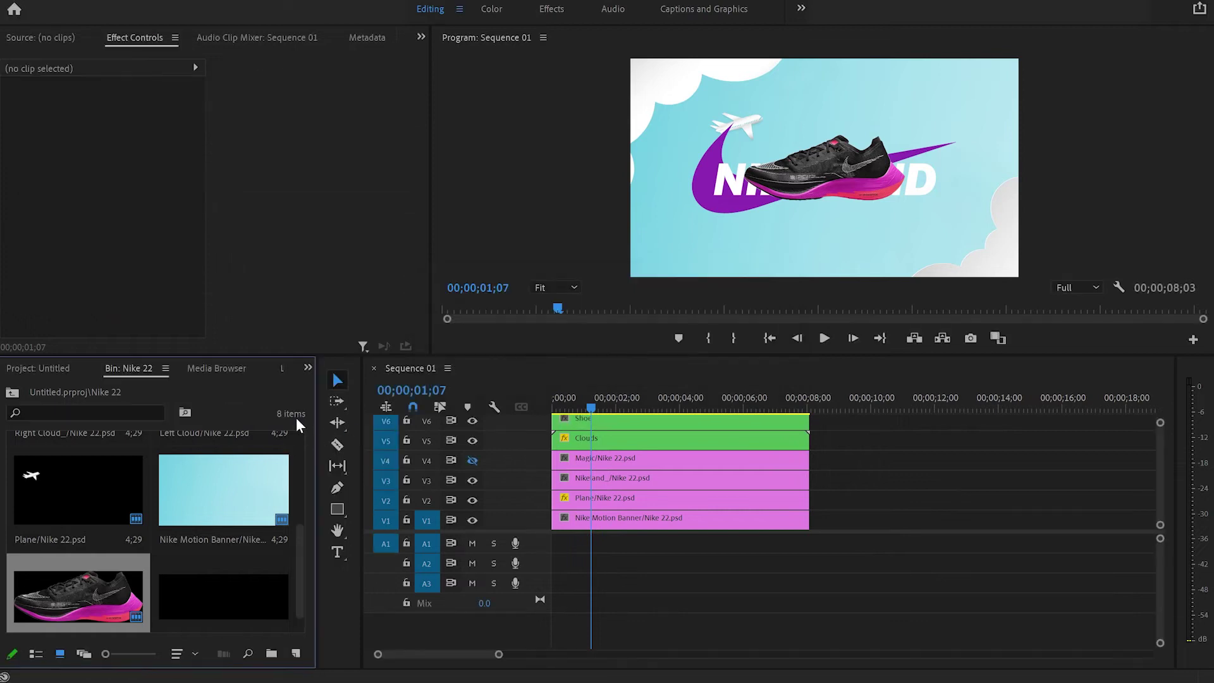
# Find the Transform effect among the video Distort effects and apply it to the Shoe clip
pyautogui.click(308, 367)
pyautogui.click(332, 475)
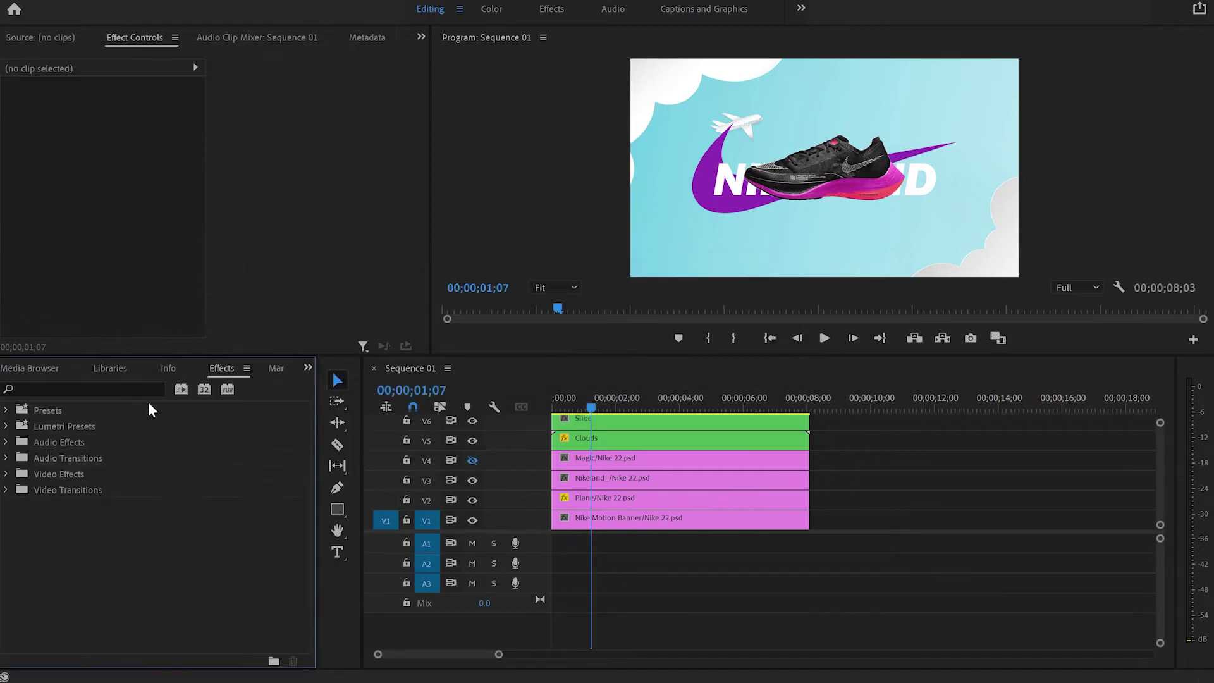
pyautogui.click(133, 388)
pyautogui.write('transfor')
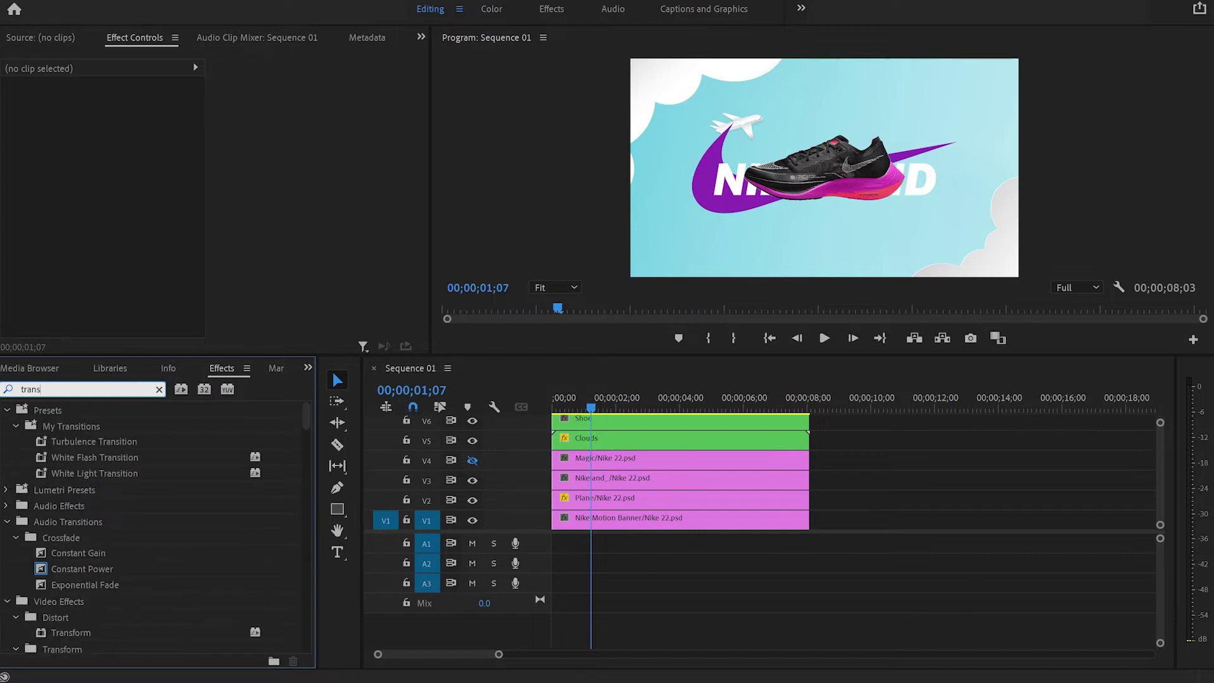
pyautogui.moveTo(71, 505); pyautogui.dragTo(634, 425)
# Set the Shoe clip's Transform Scale to 149, Rotation to -33° and Position X to -545
pyautogui.scroll(-5, 76, 141)
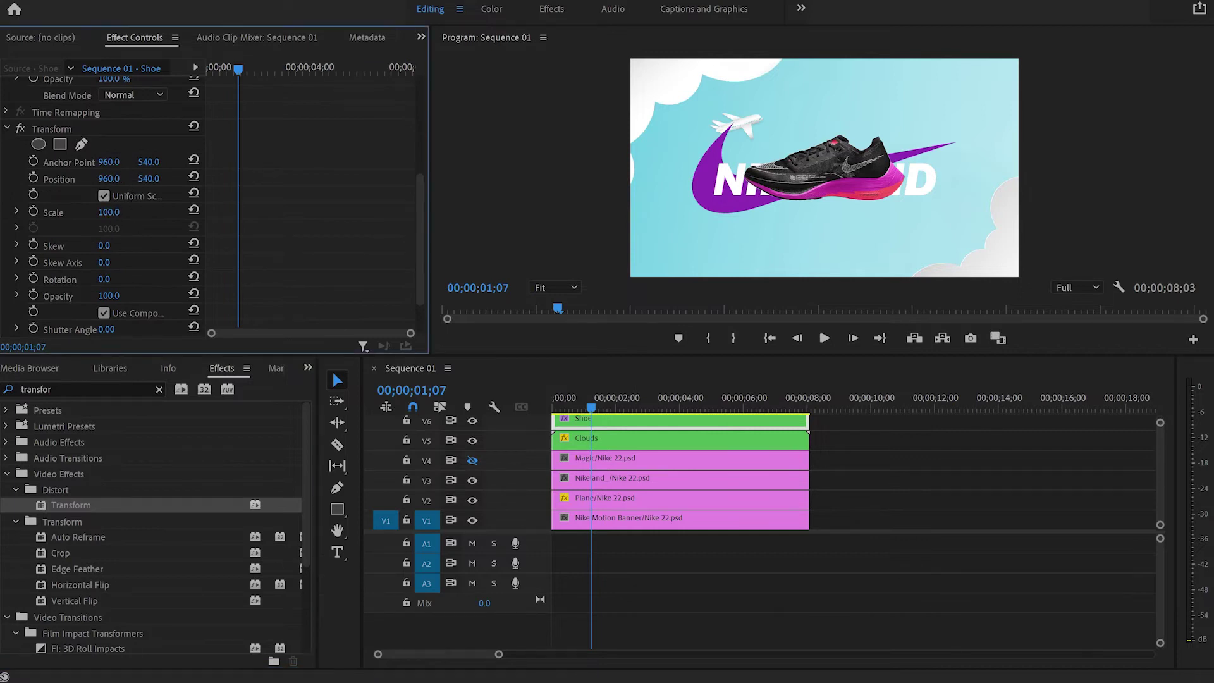
pyautogui.moveTo(109, 212); pyautogui.dragTo(140, 212)
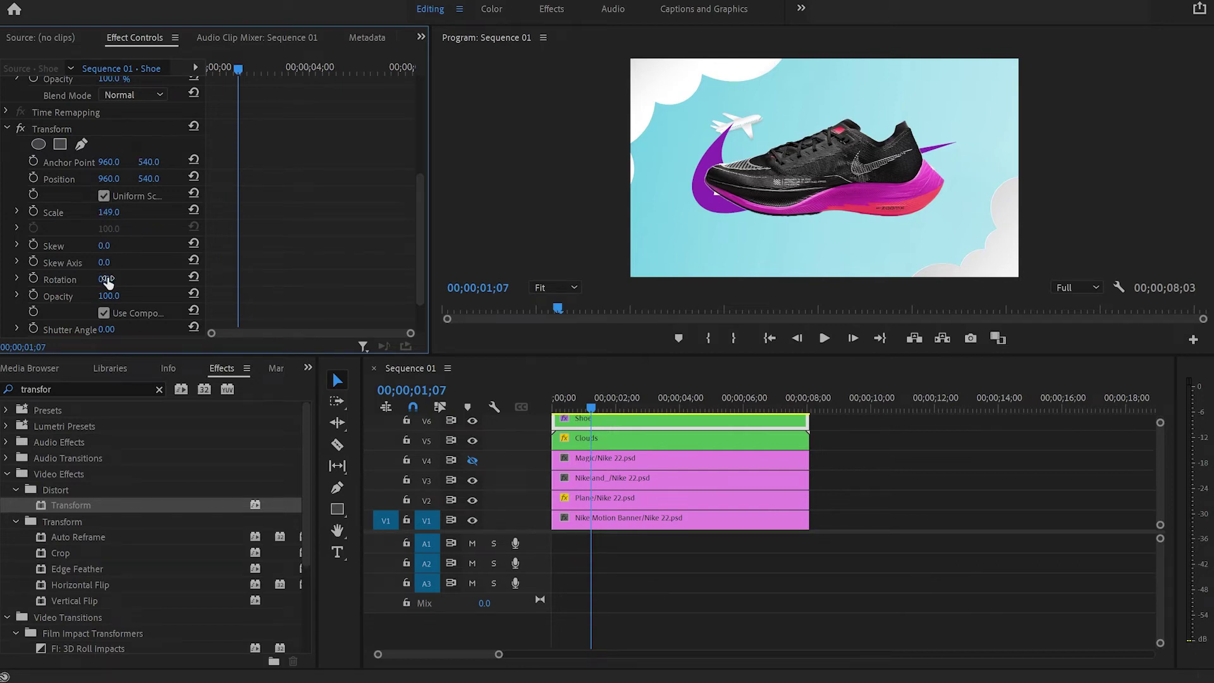
pyautogui.moveTo(103, 279); pyautogui.dragTo(82, 279)
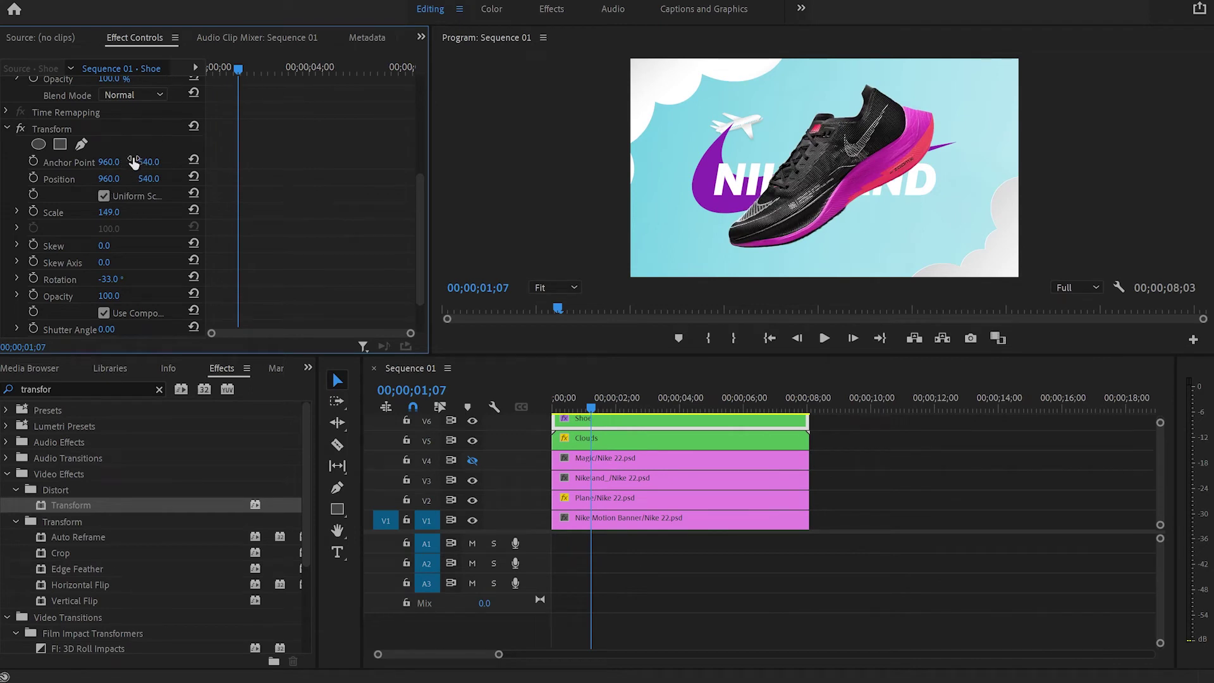
pyautogui.moveTo(113, 179); pyautogui.dragTo(0, 179)
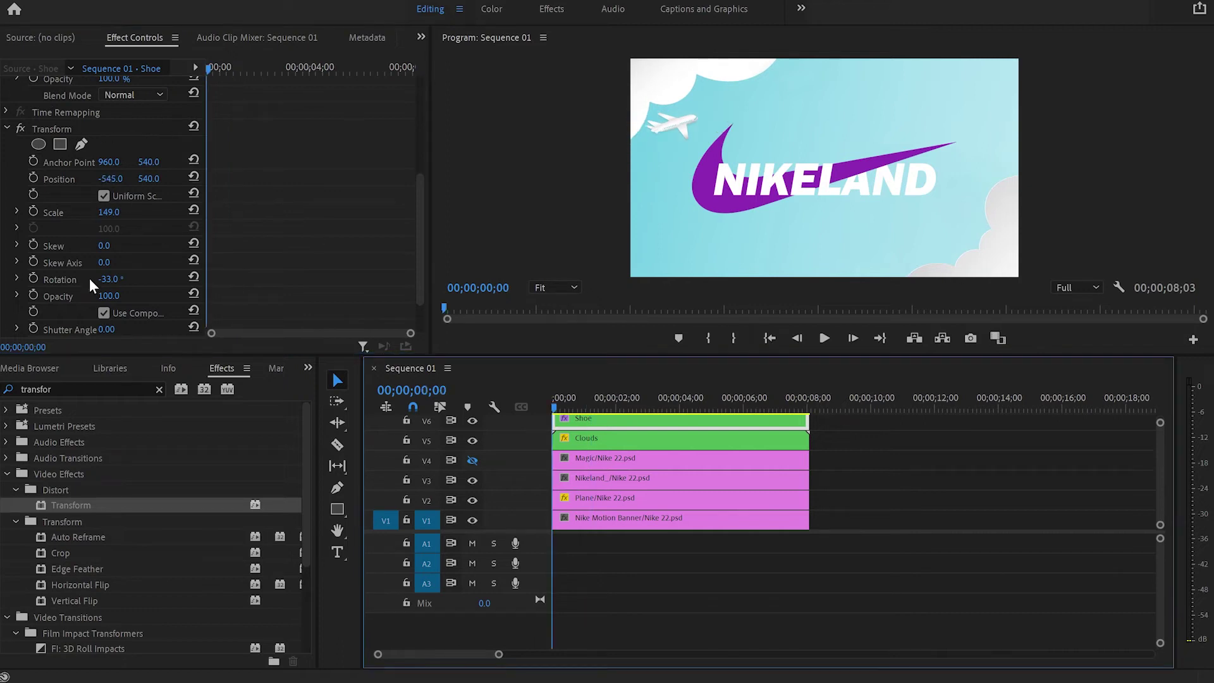
# Stop the Shoe's Transform effect using the composition's shutter angle and set its own Shutter Angle to 180
pyautogui.scroll(-1, 88, 283)
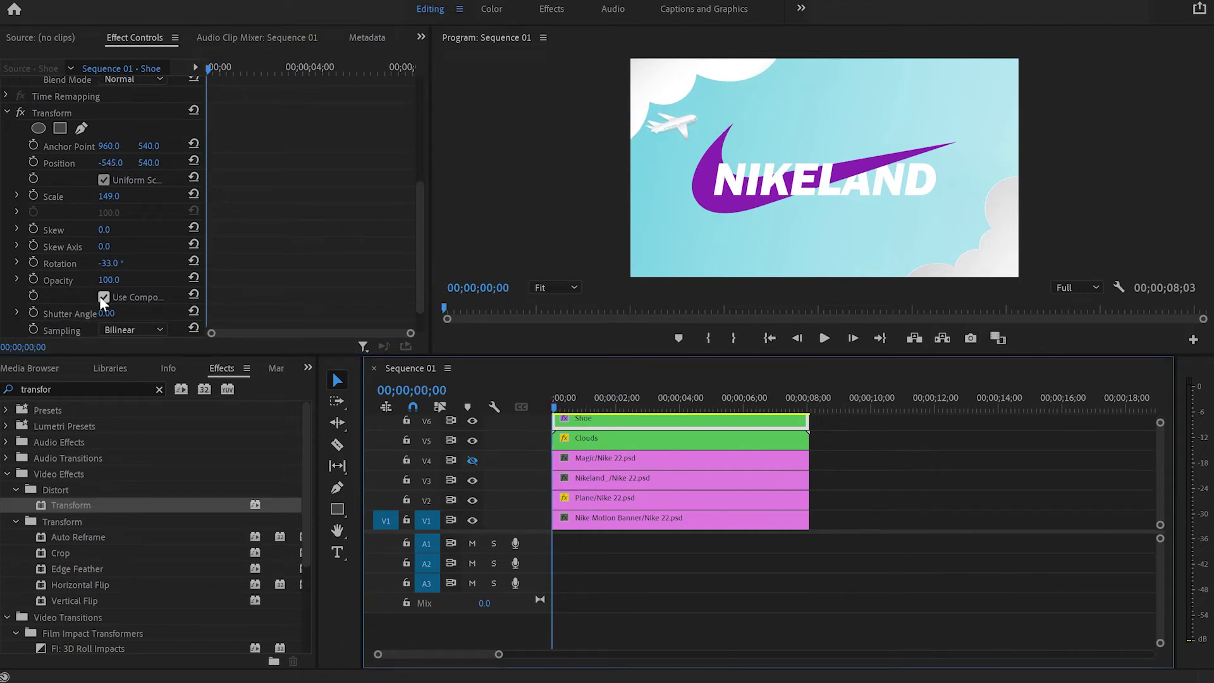
pyautogui.click(104, 297)
pyautogui.scroll(-2, 103, 302)
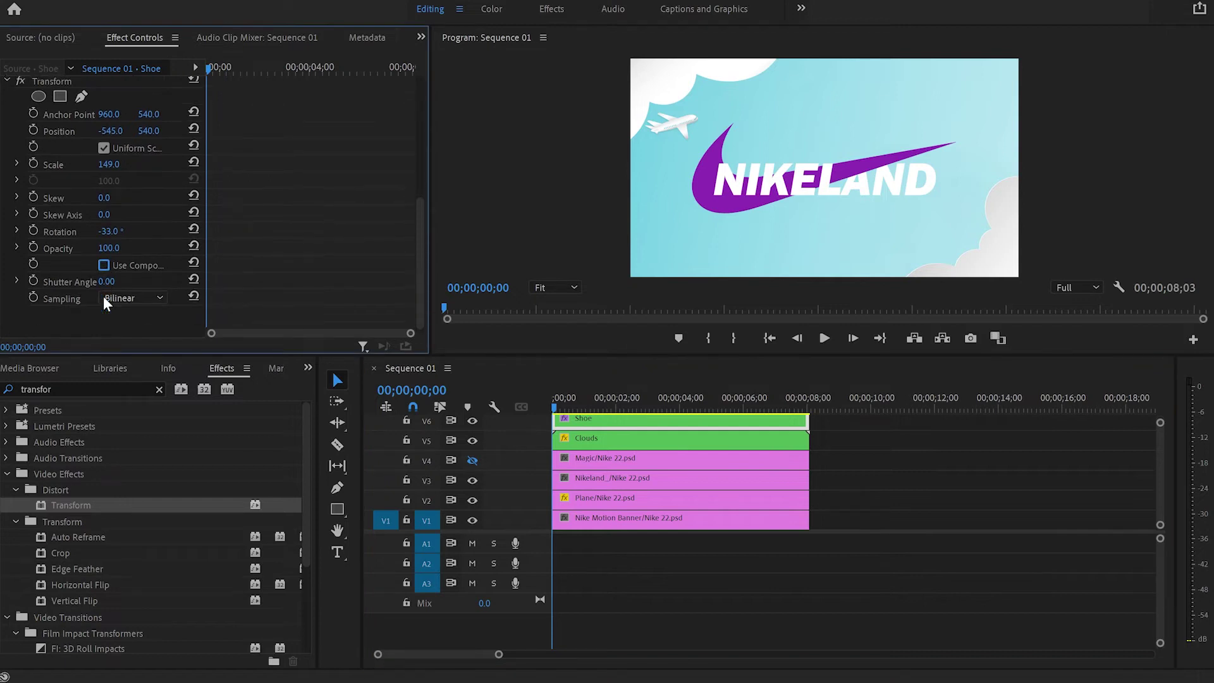
pyautogui.click(110, 282)
pyautogui.write('180')
pyautogui.press('Return')
pyautogui.scroll(3, 120, 283)
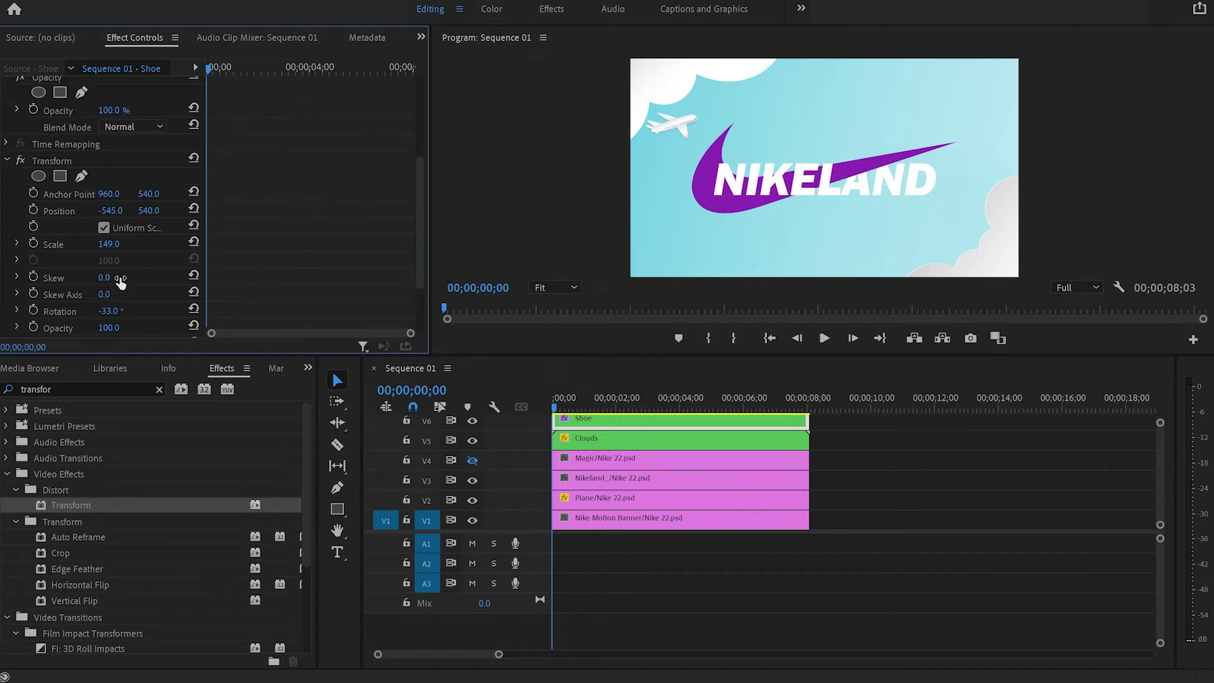
# Keyframe the Shoe's Transform Position to travel from beyond the frame's left edge at the start to beyond its right edge at 00;00;06;20
pyautogui.click(76, 163)
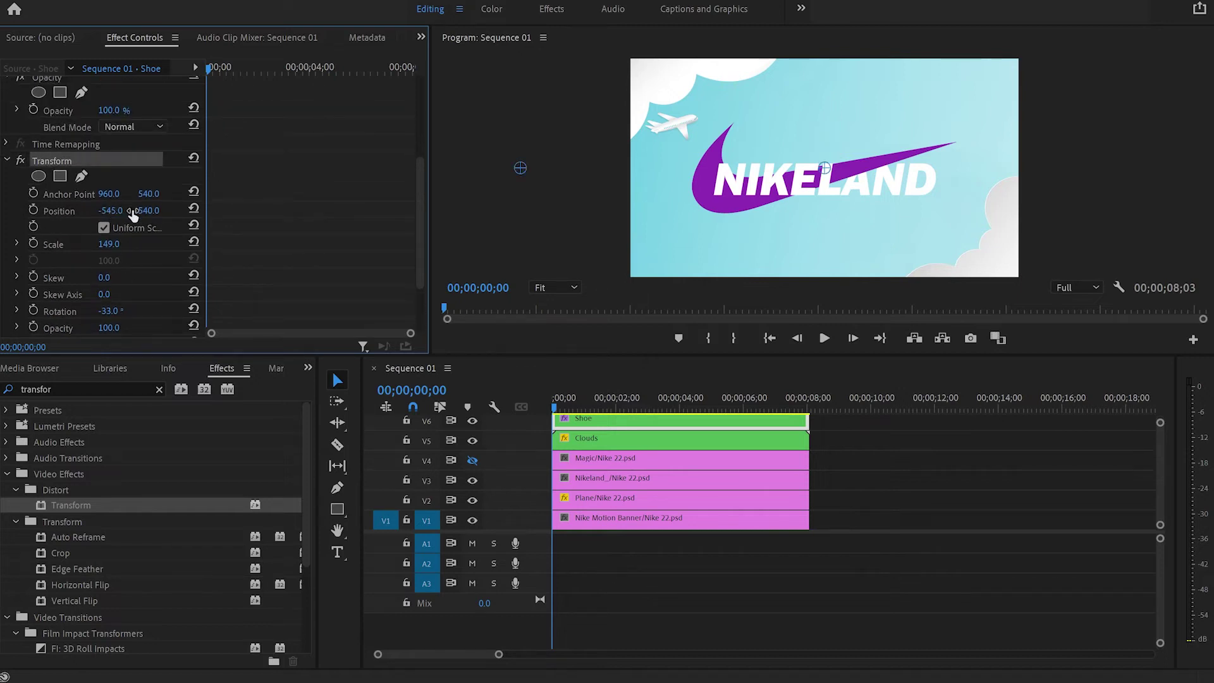
pyautogui.click(35, 212)
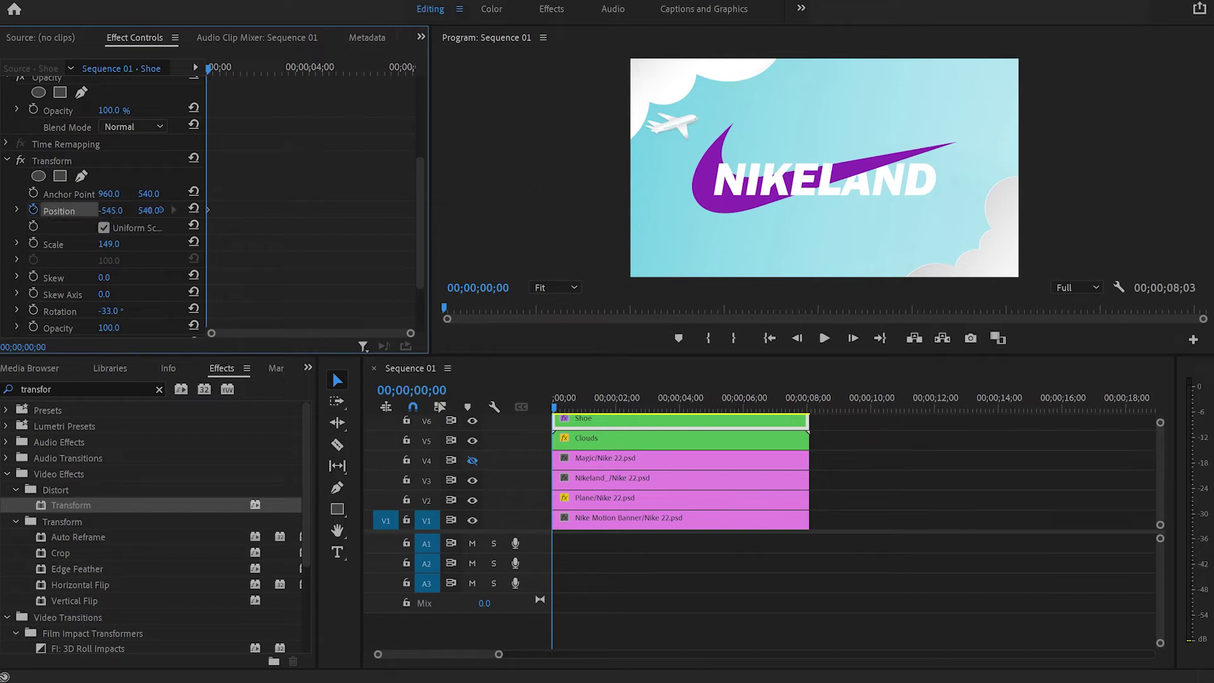
pyautogui.moveTo(109, 210); pyautogui.dragTo(96, 210)
pyautogui.moveTo(211, 69); pyautogui.dragTo(379, 82)
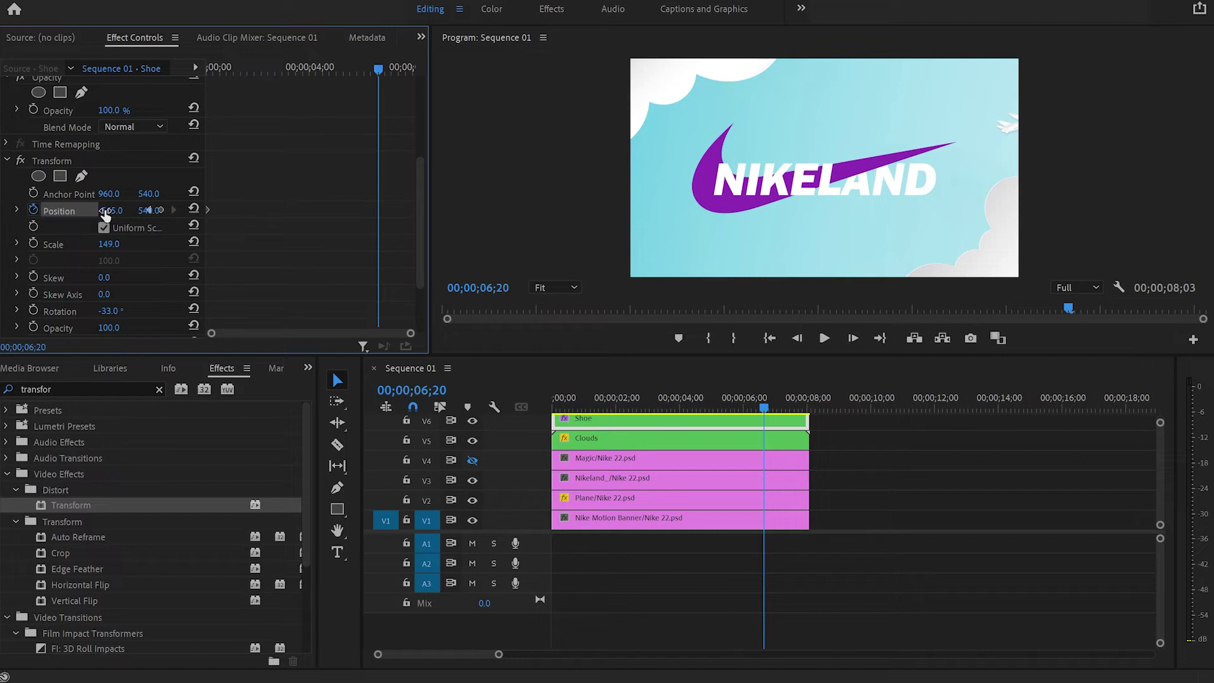
pyautogui.moveTo(150, 210); pyautogui.dragTo(111, 210)
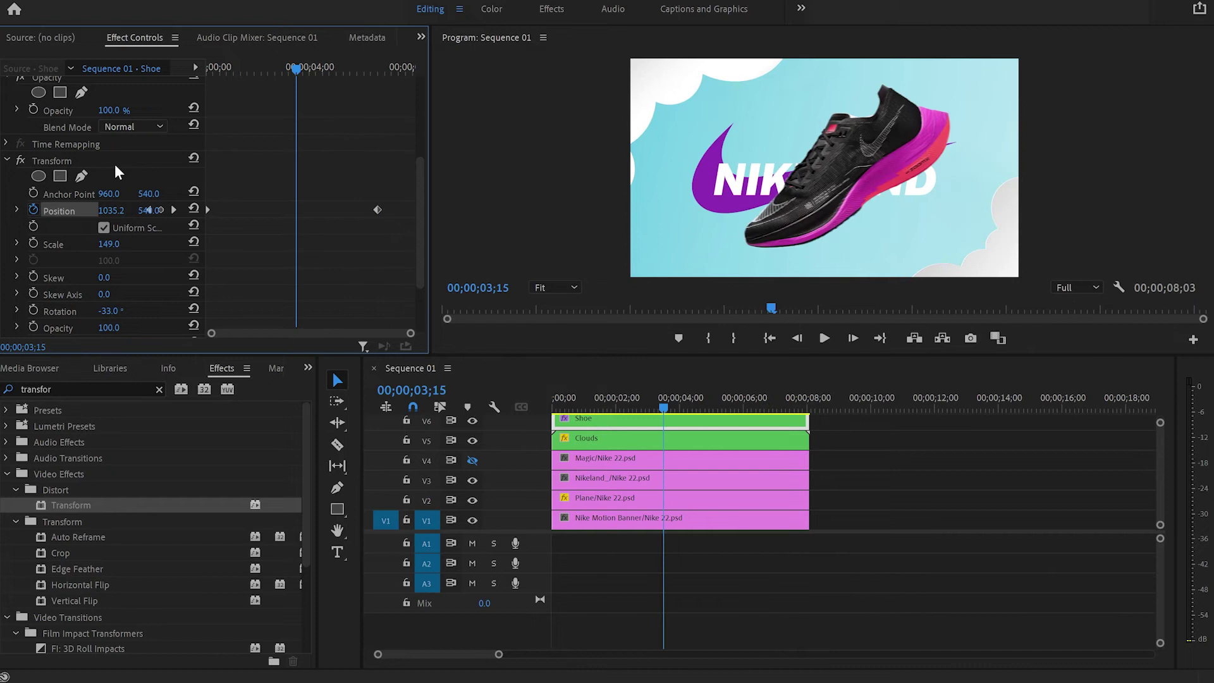
# Keyframe the Shoe's Transform Rotation to spin clockwise from -33° at the start, aligning the end keyframe with the last Position keyframe
pyautogui.scroll(-2, 249, 283)
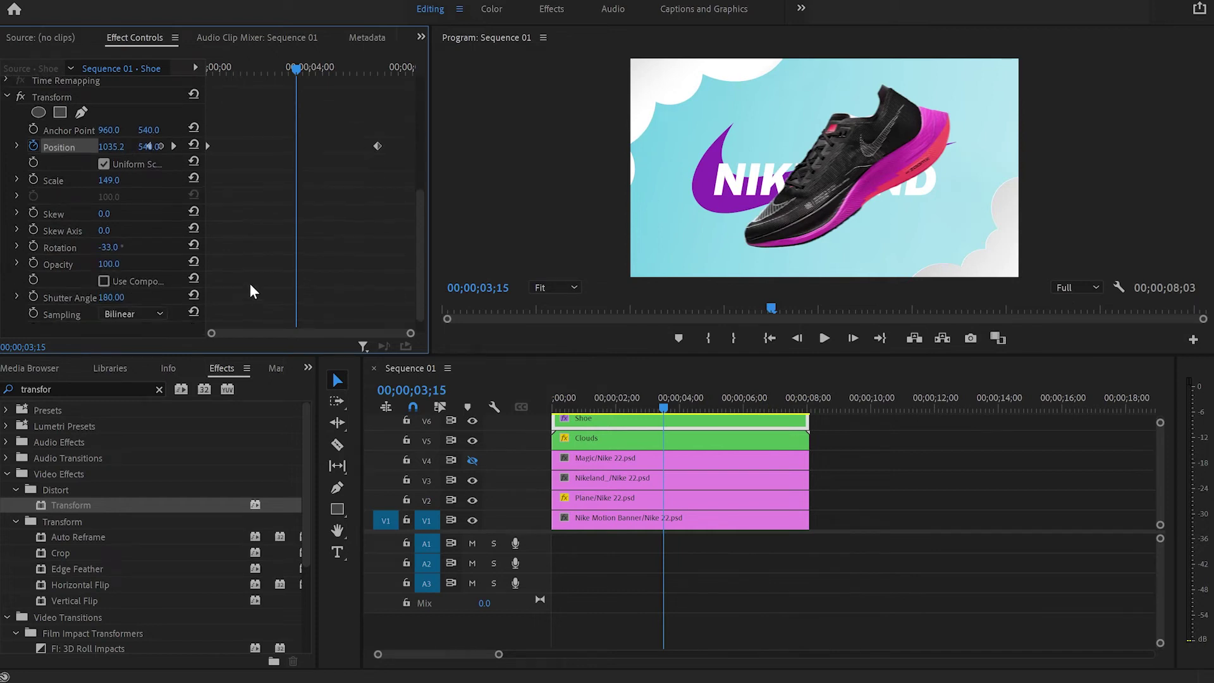
pyautogui.moveTo(296, 67); pyautogui.dragTo(269, 68)
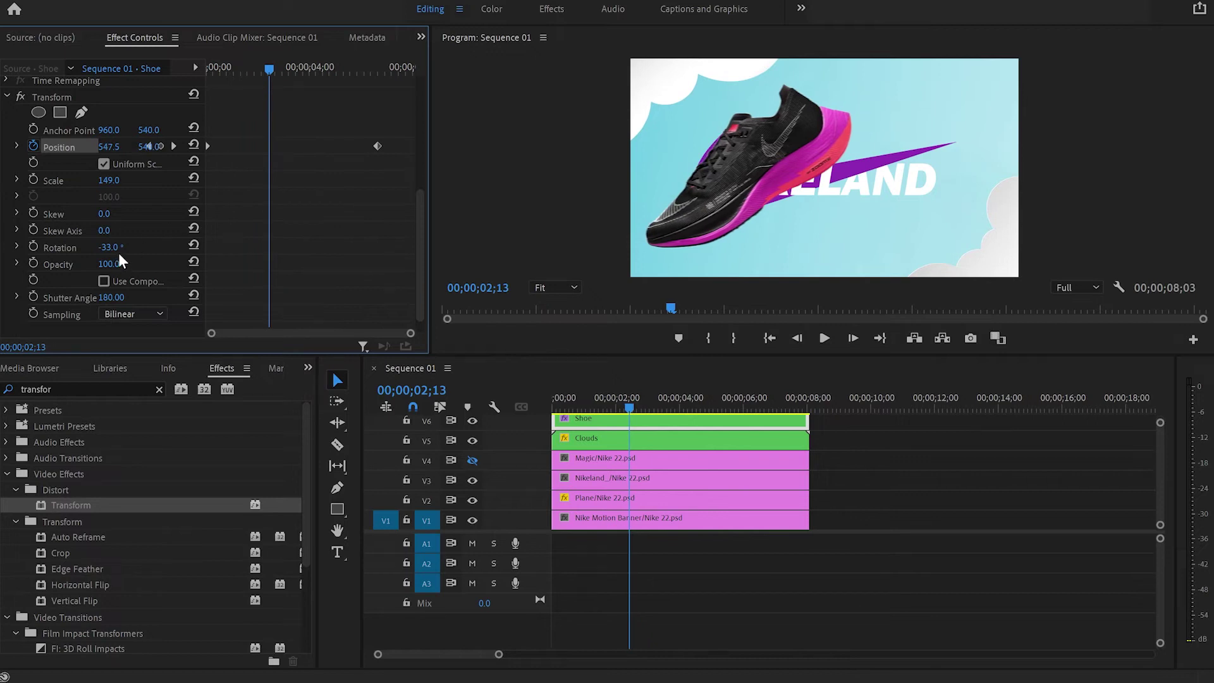
pyautogui.click(35, 247)
pyautogui.moveTo(268, 248); pyautogui.dragTo(212, 249)
pyautogui.moveTo(111, 252); pyautogui.dragTo(162, 251)
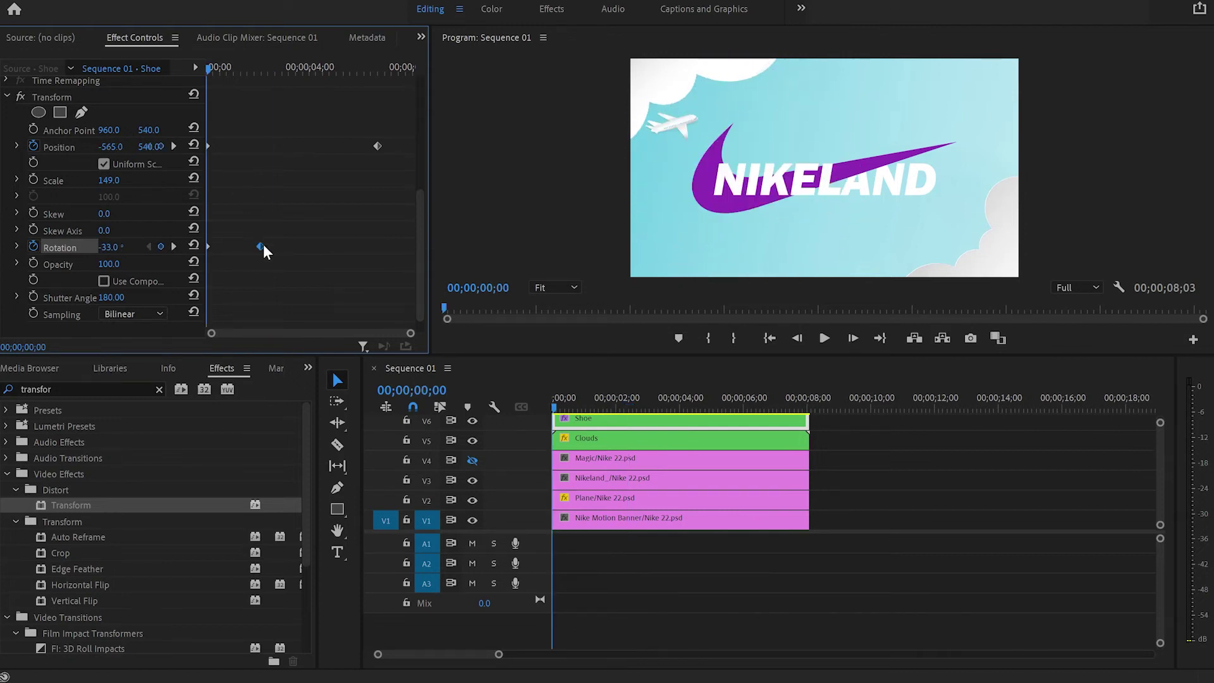
pyautogui.moveTo(263, 244); pyautogui.dragTo(375, 260)
# Move the Shoe's end Position and Rotation keyframes together to just before 00;00;01;22 and preview the faster spin
pyautogui.press('space')
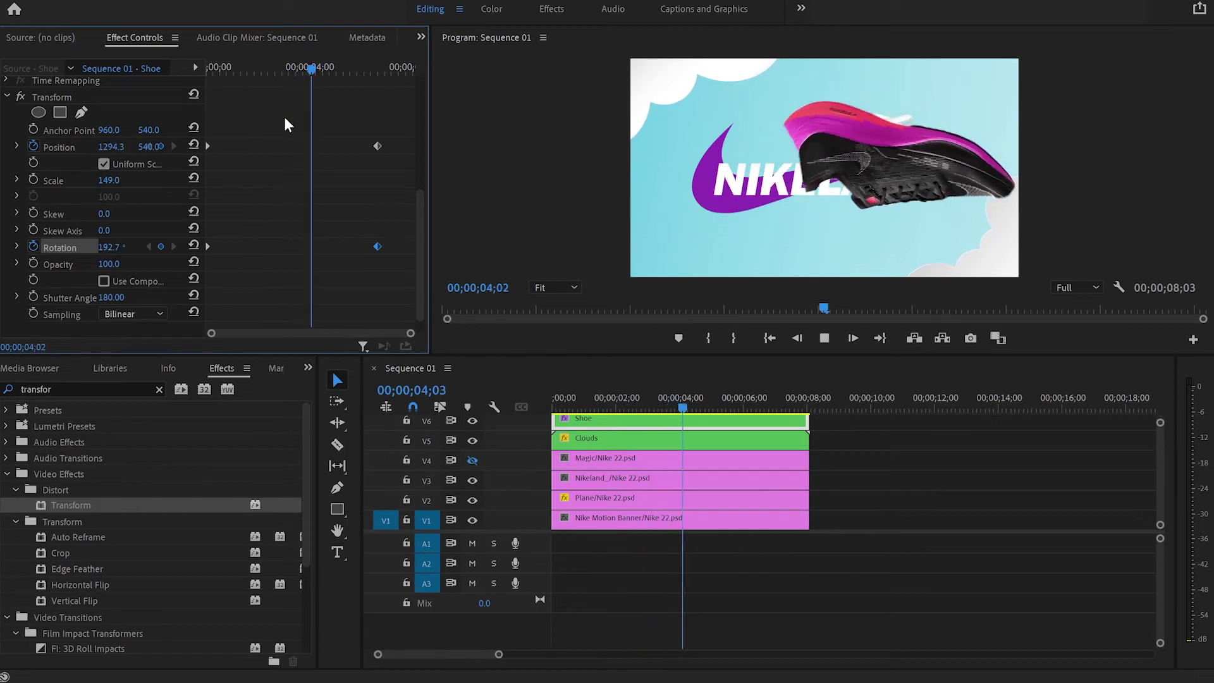
pyautogui.press('space')
pyautogui.moveTo(364, 119); pyautogui.dragTo(397, 260)
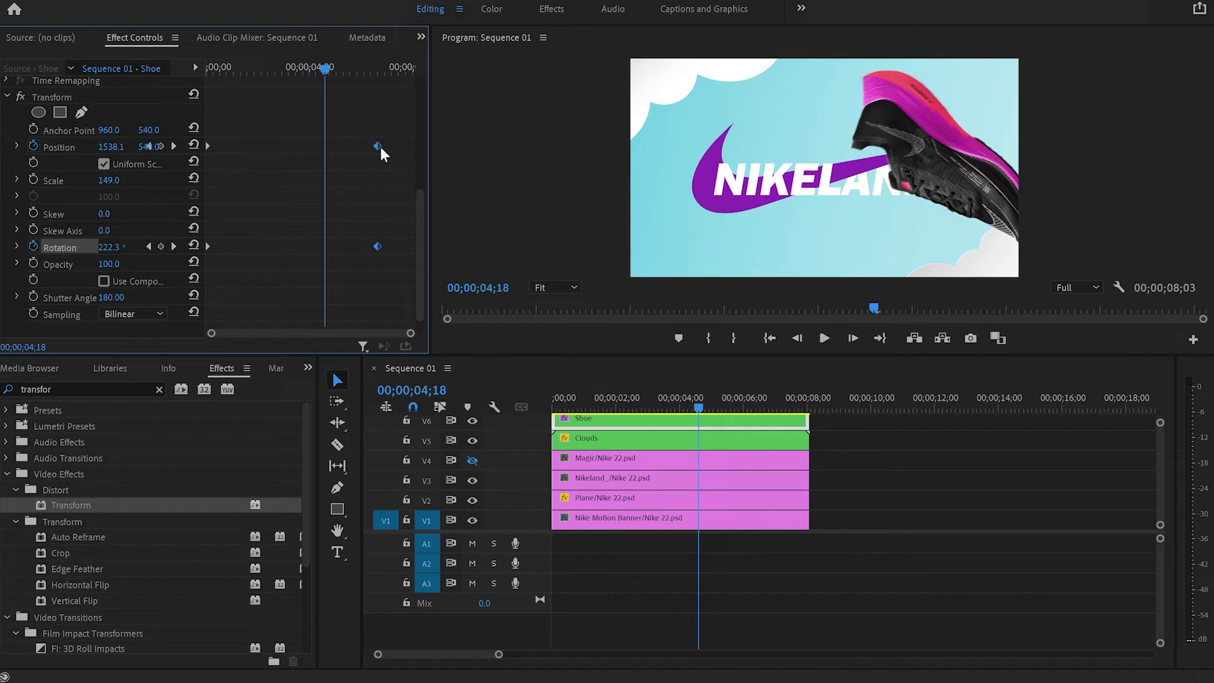
pyautogui.moveTo(379, 147); pyautogui.dragTo(249, 183)
pyautogui.press('Home')
pyautogui.press('space')
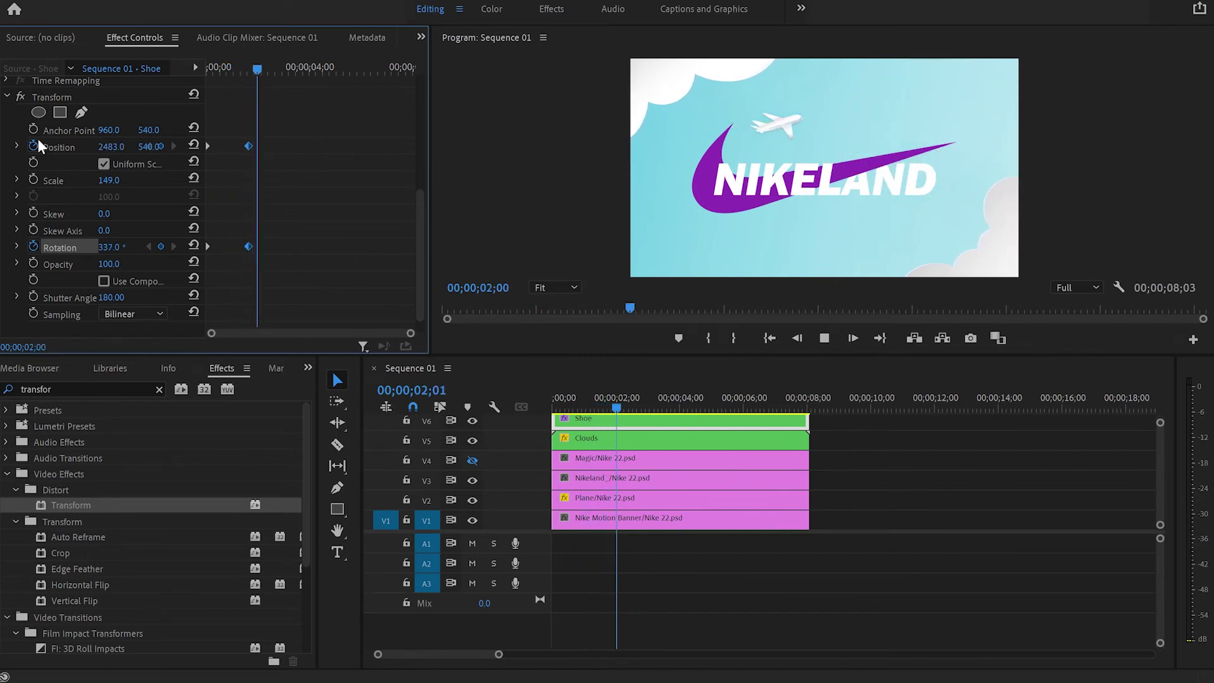
pyautogui.press('space')
pyautogui.click(251, 69)
pyautogui.click(324, 115)
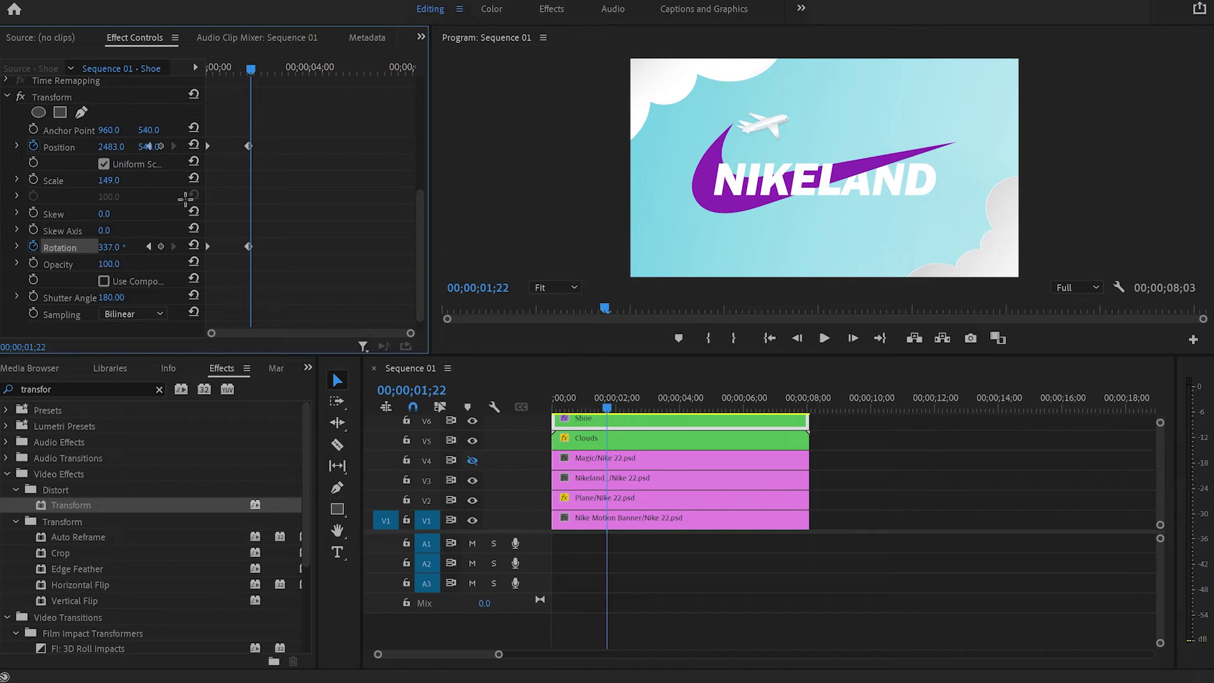
# Apply eased temporal interpolation to the Shoe's starting Position and Rotation keyframes
pyautogui.moveTo(185, 200); pyautogui.dragTo(206, 306)
pyautogui.rightClick(208, 244)
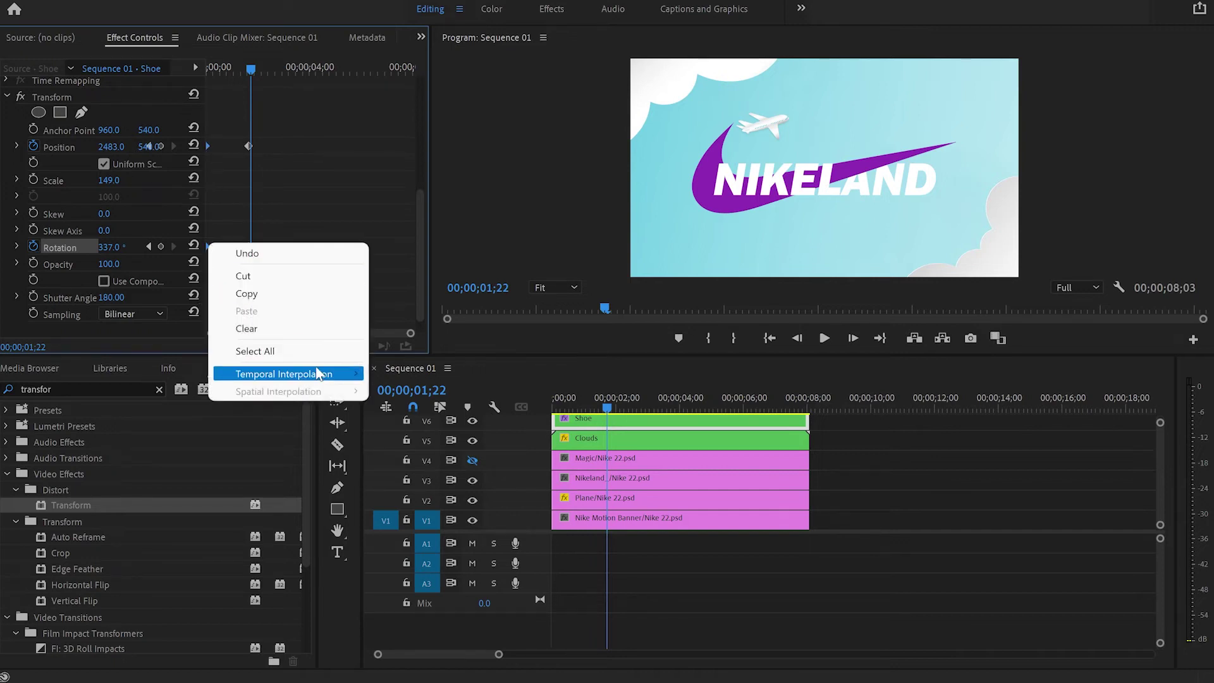
pyautogui.moveTo(319, 373)
pyautogui.click(404, 444)
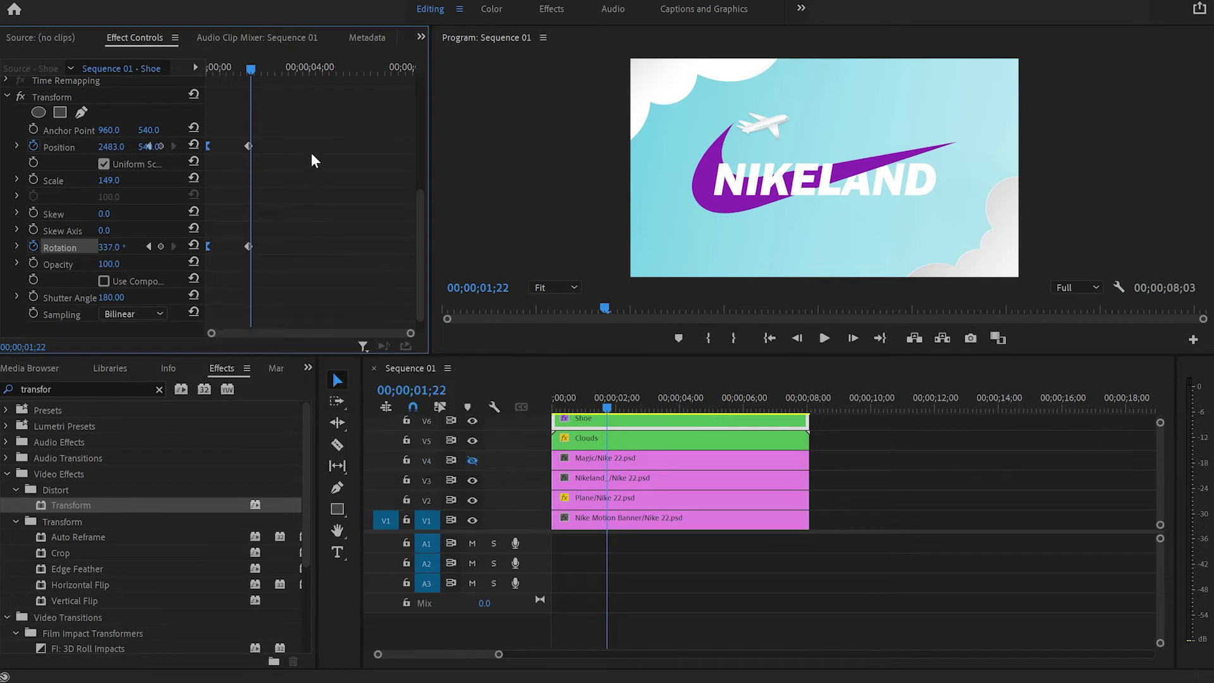
# Apply Ease Out to the Shoe's end Position and Rotation keyframes and preview the movement from the start
pyautogui.moveTo(288, 129); pyautogui.dragTo(240, 261)
pyautogui.rightClick(249, 246)
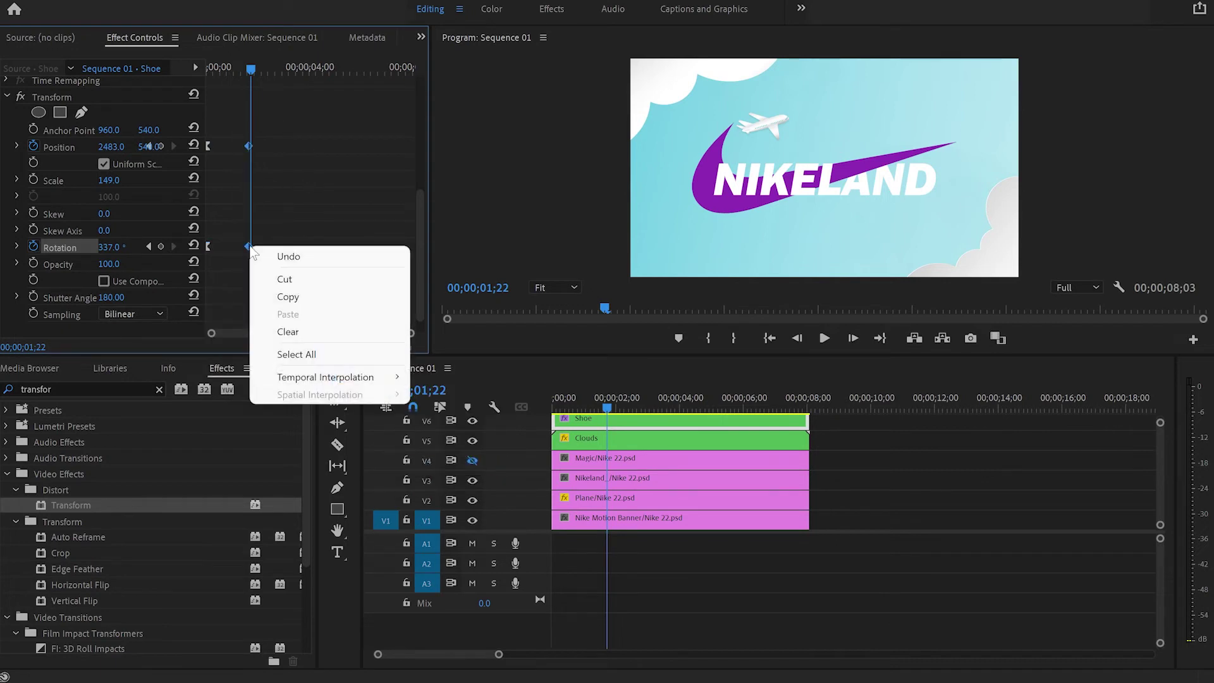
pyautogui.moveTo(379, 378)
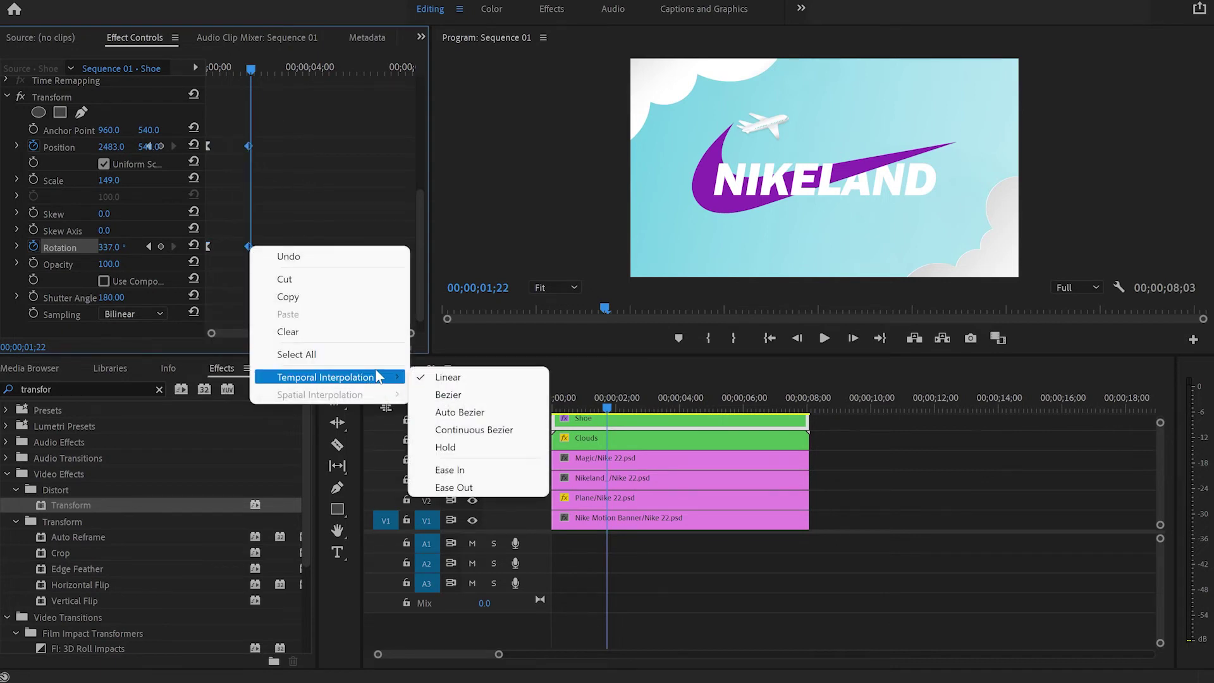
pyautogui.click(494, 487)
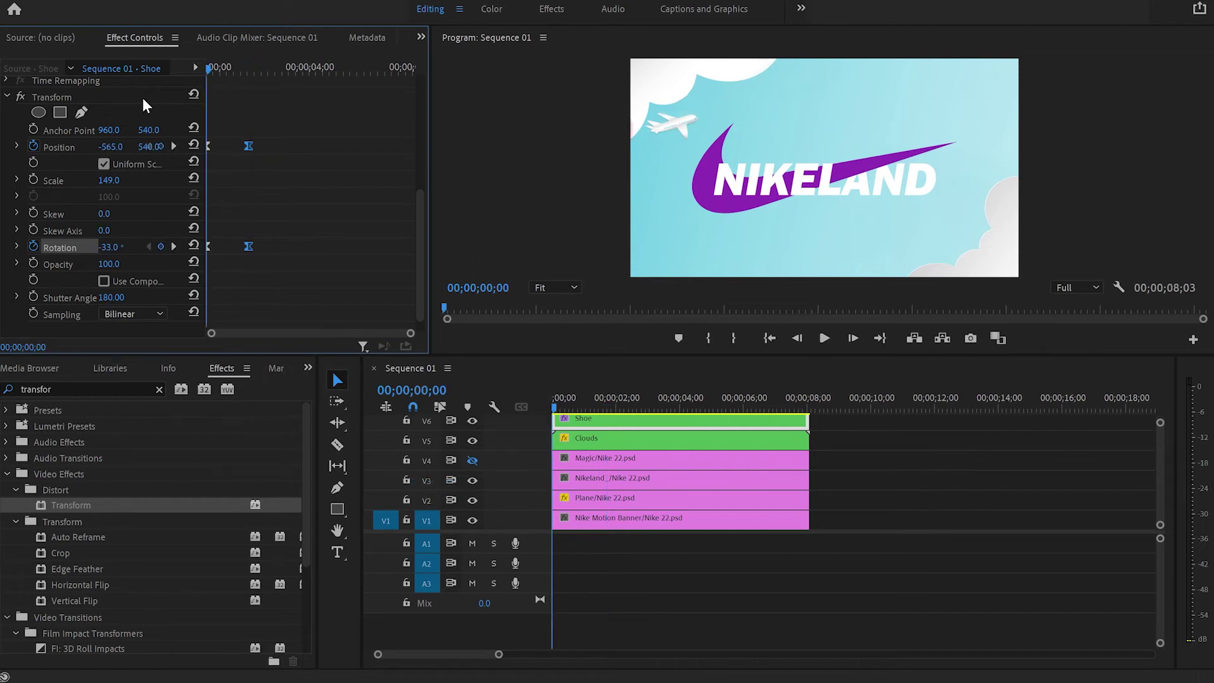
pyautogui.press('Home')
pyautogui.press('space')
pyautogui.press('space')
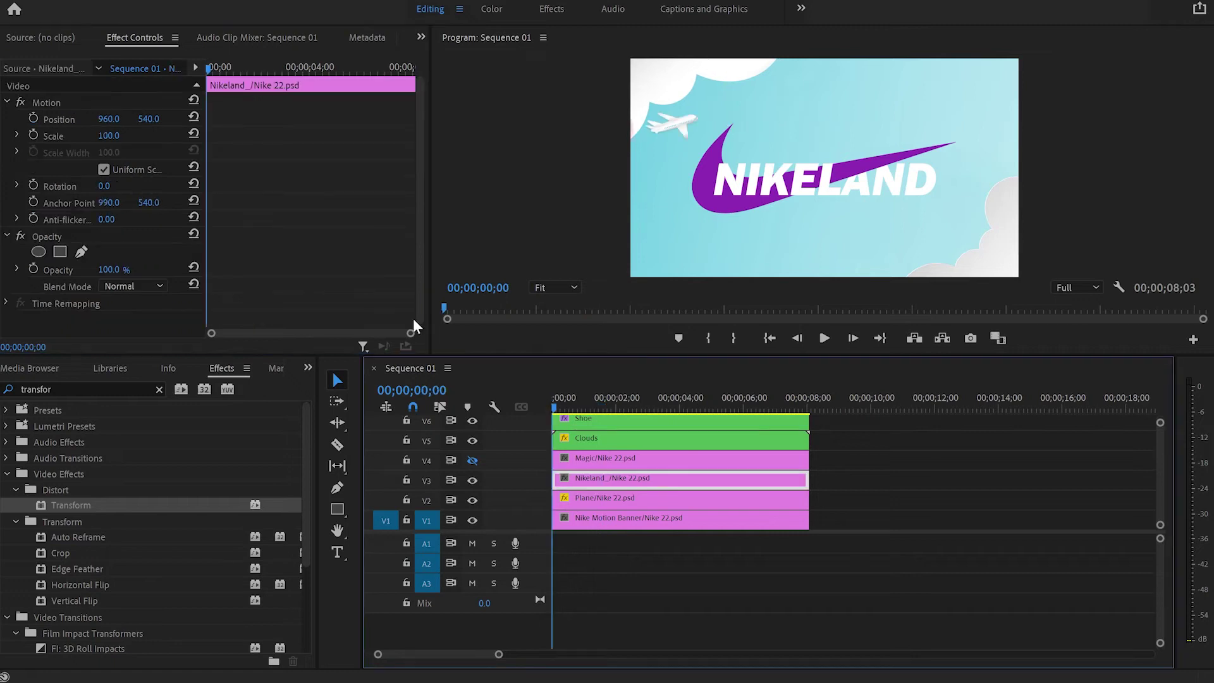
# Draw a closed free-form opacity mask around the whole swoosh and NIKELAND title on the Nikeland clip
pyautogui.scroll(-1, 252, 157)
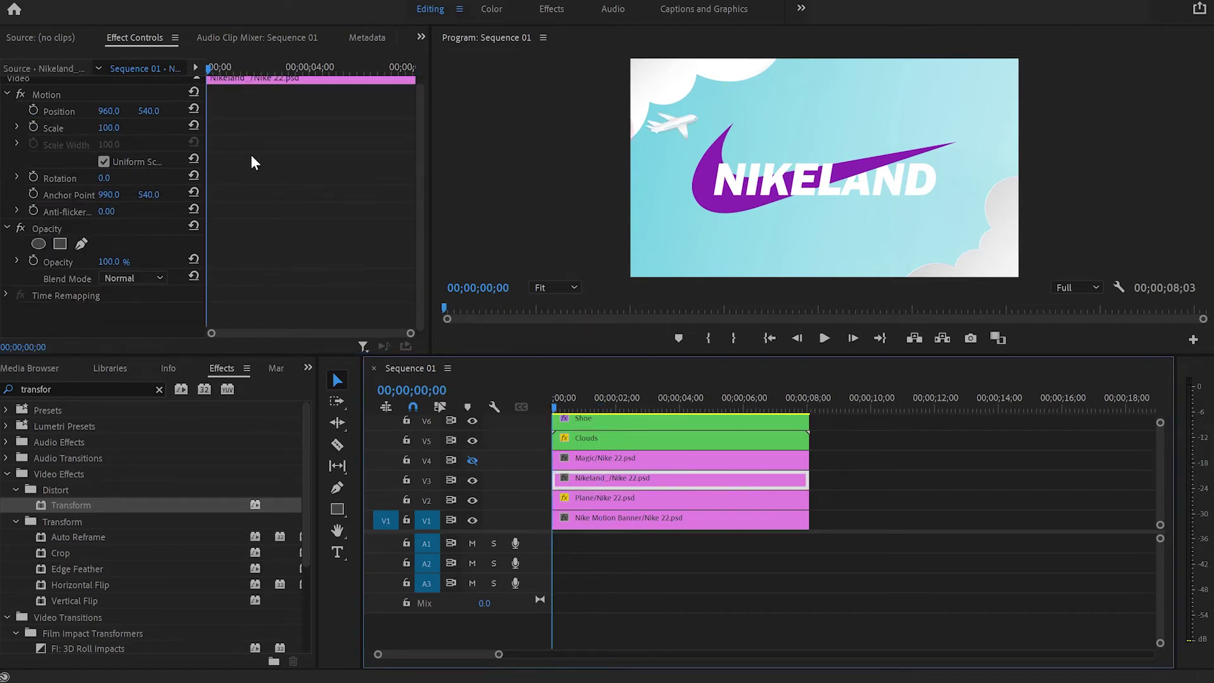
pyautogui.click(82, 243)
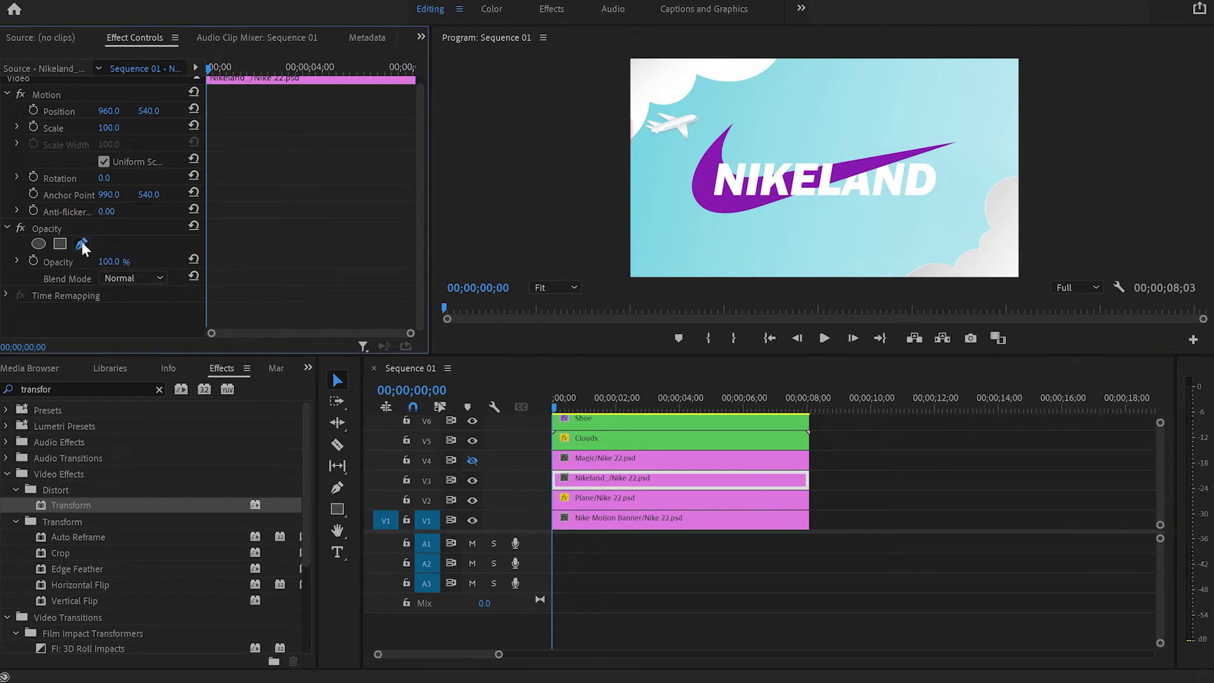
pyautogui.click(724, 121)
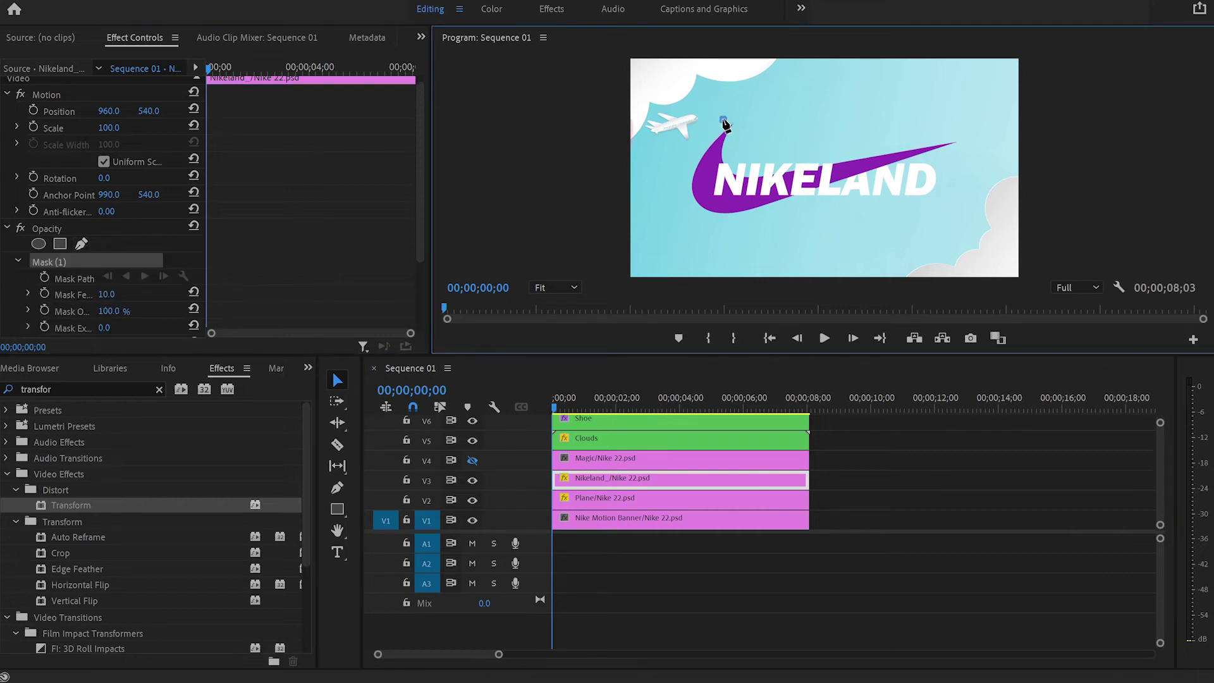
pyautogui.click(677, 189)
pyautogui.click(682, 237)
pyautogui.click(784, 230)
pyautogui.click(910, 221)
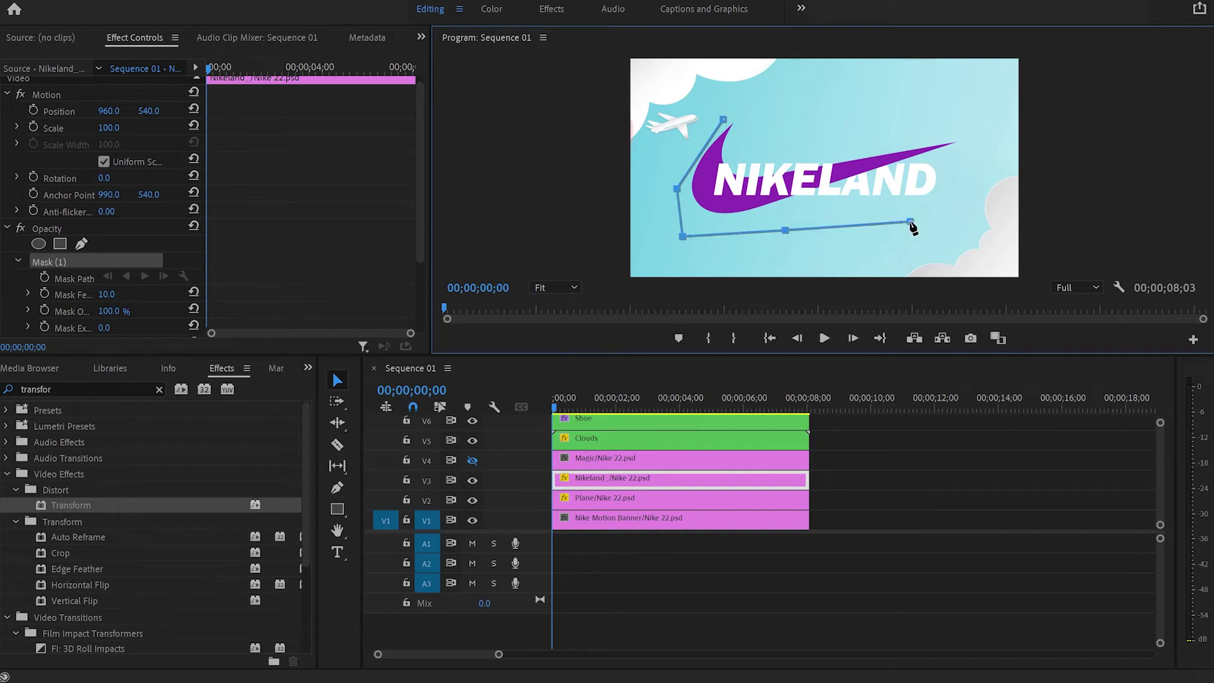
pyautogui.click(977, 150)
pyautogui.click(892, 104)
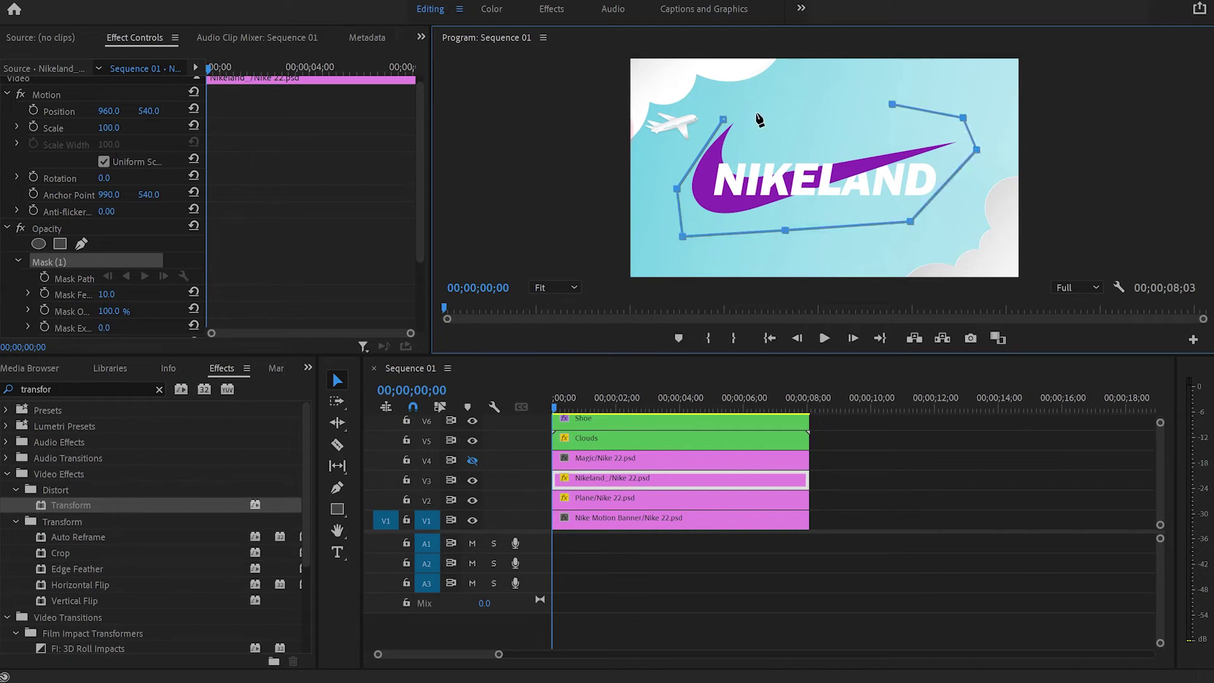
pyautogui.click(757, 108)
pyautogui.click(724, 119)
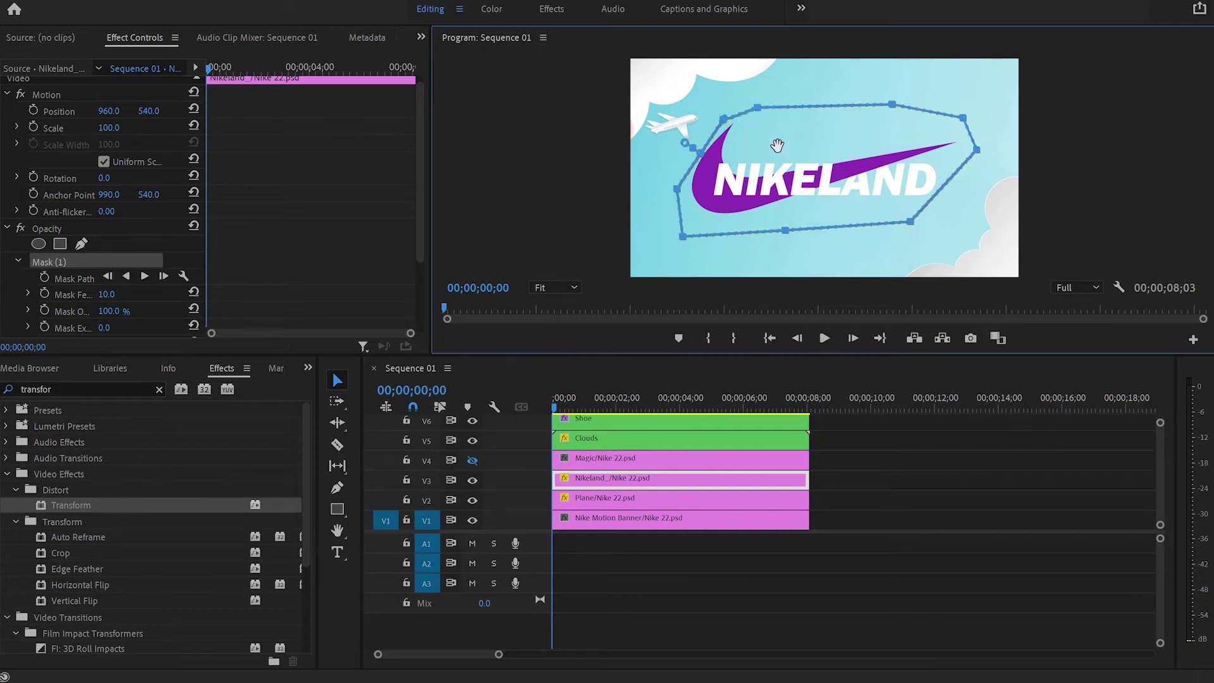
# Nudge the Nikeland mask slightly upward and shift its two lower corner points to the right
pyautogui.moveTo(804, 138); pyautogui.dragTo(805, 133)
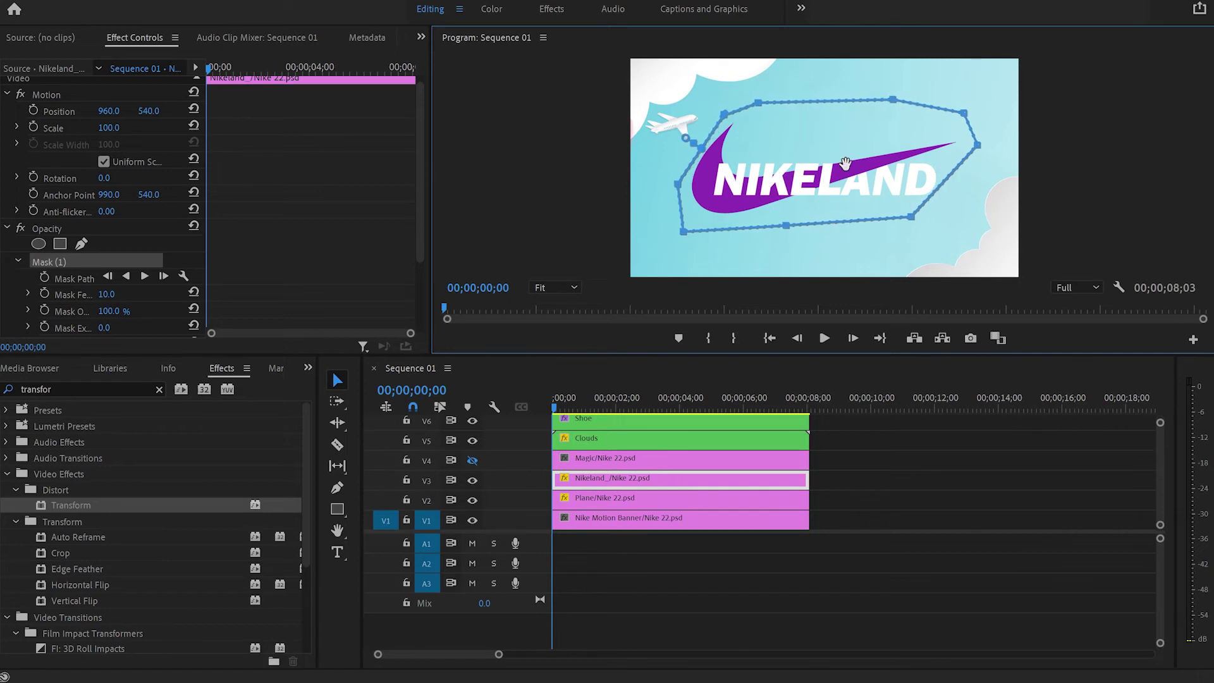
pyautogui.moveTo(913, 221); pyautogui.dragTo(939, 221)
pyautogui.click(109, 271)
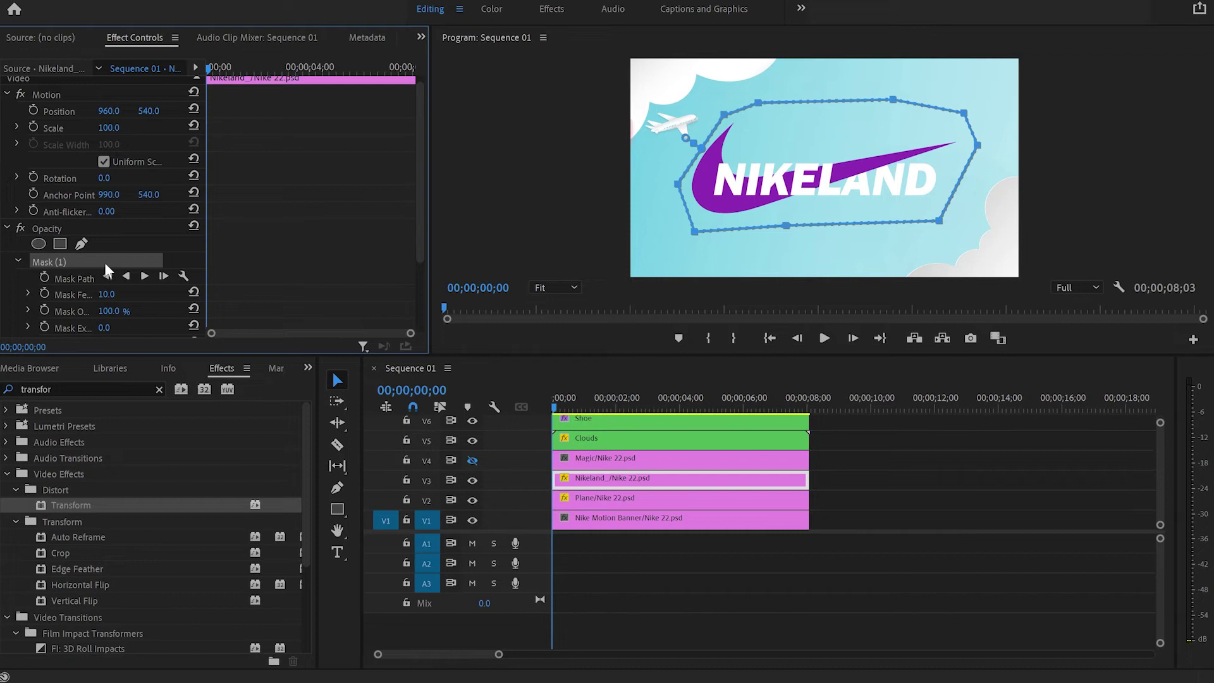
# Keyframe the Nikeland mask path from 00;00;00;05 to 00;00;01;00, moving and reshaping its left edge so the passing shoe wipes the logo away
pyautogui.press('space')
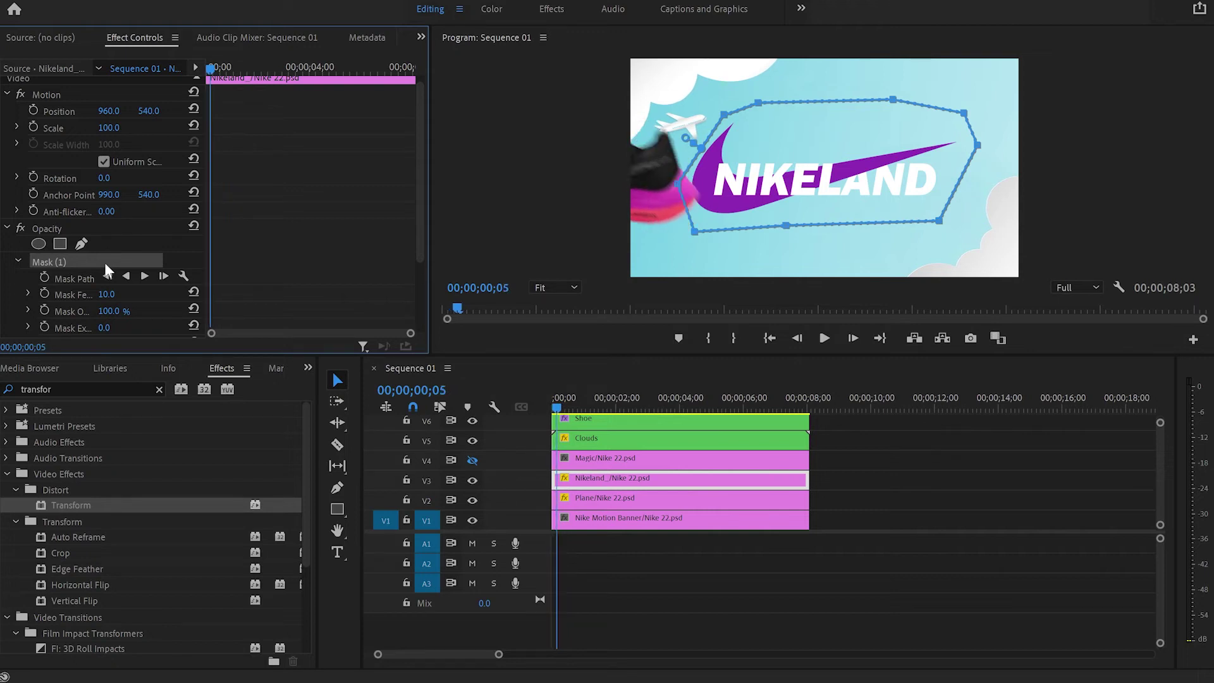
pyautogui.click(678, 188)
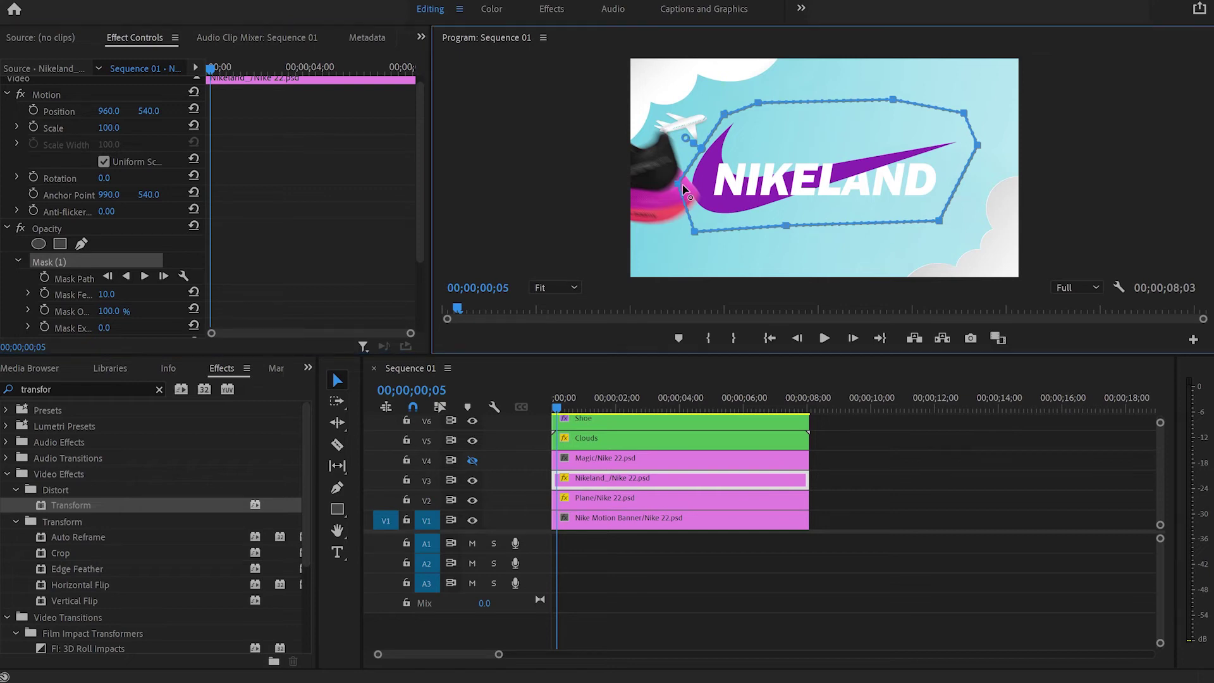
pyautogui.moveTo(695, 231); pyautogui.dragTo(707, 218)
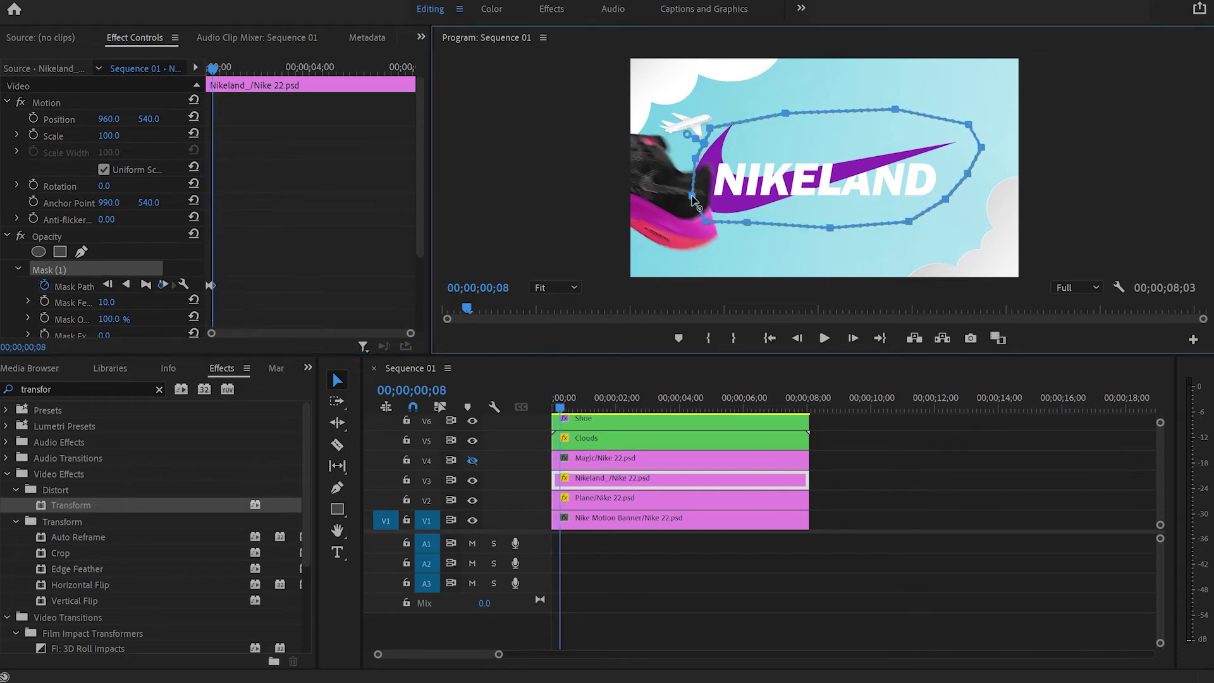
pyautogui.moveTo(705, 224); pyautogui.dragTo(716, 217)
pyautogui.moveTo(750, 223); pyautogui.dragTo(726, 213)
pyautogui.click(98, 269)
pyautogui.press('Right')
pyautogui.press('Right')
pyautogui.moveTo(750, 218); pyautogui.dragTo(756, 213)
pyautogui.click(97, 269)
pyautogui.press('Right')
pyautogui.press('Right')
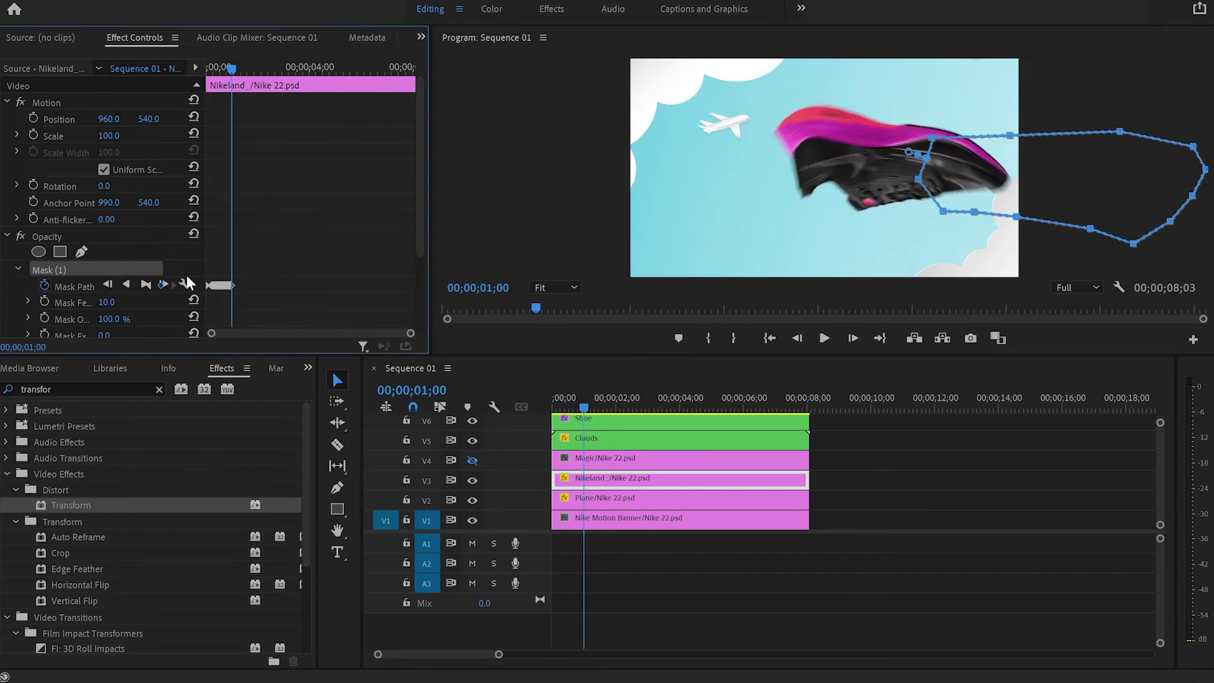
# Scrub the sequence and play it full screen to check how the shoe wipes away the Nikeland logo
pyautogui.click(567, 408)
pyautogui.moveTo(567, 410)
pyautogui.mouseDown()
pyautogui.moveTo(555, 409)
pyautogui.moveTo(599, 409)
pyautogui.moveTo(588, 410)
pyautogui.mouseUp()
pyautogui.click(950, 500)
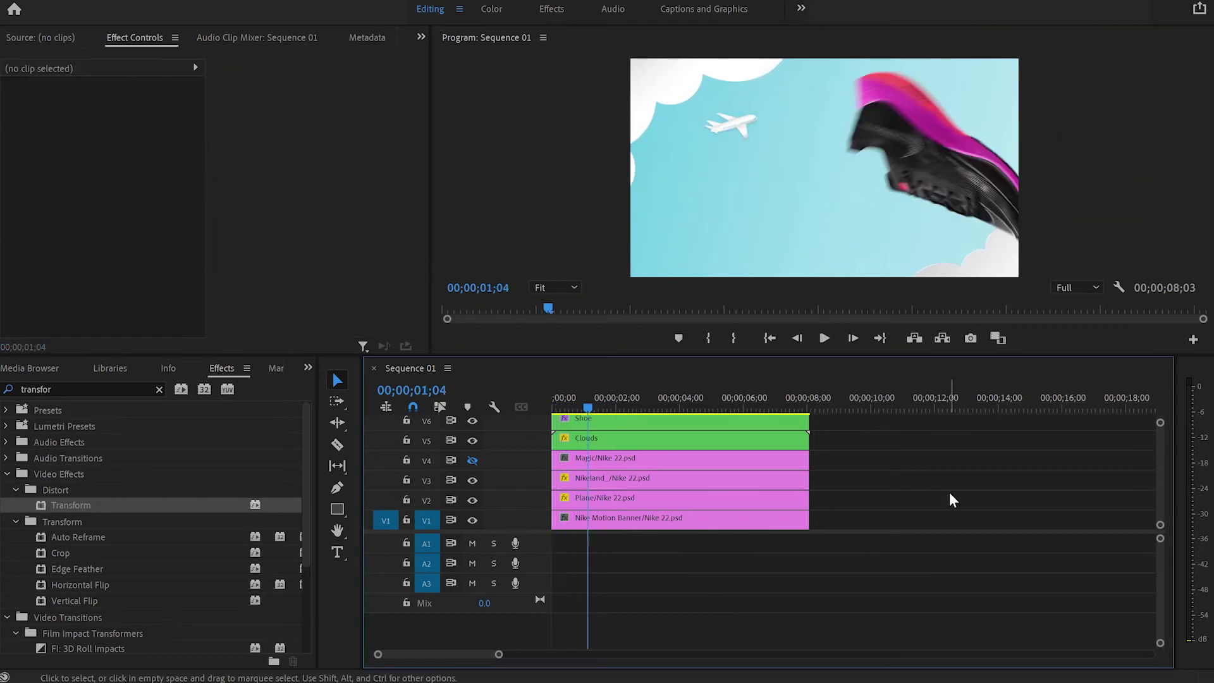
pyautogui.moveTo(587, 409); pyautogui.dragTo(485, 409)
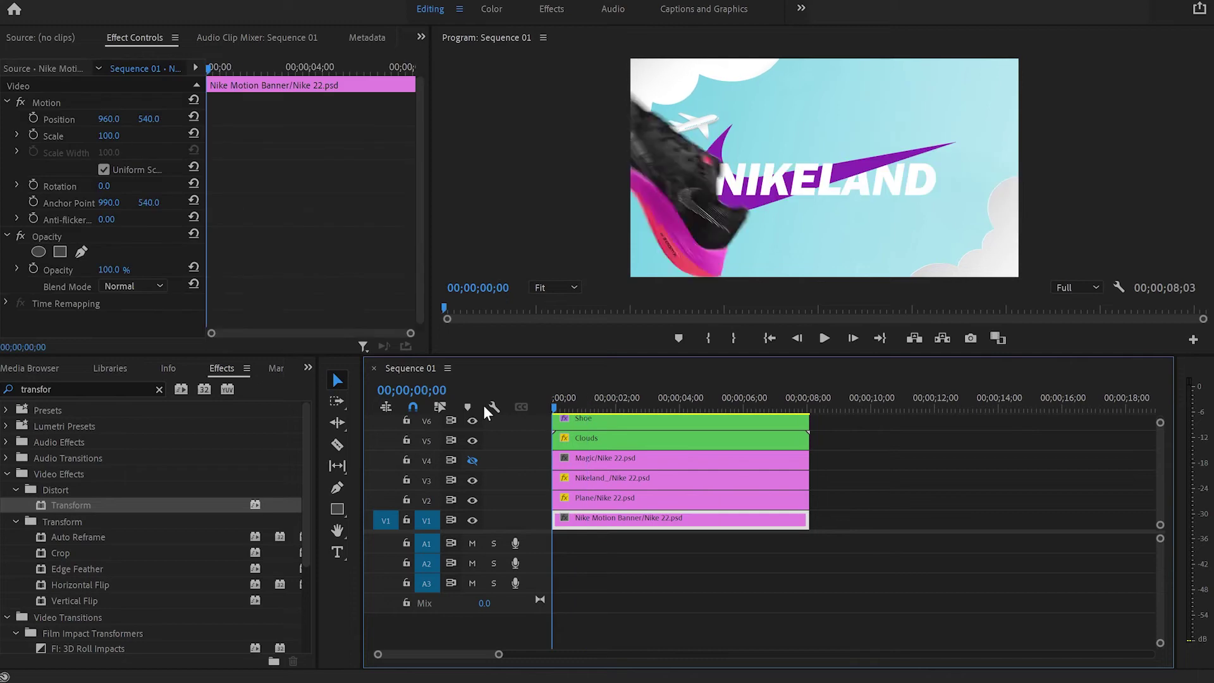
pyautogui.click(728, 201)
pyautogui.press('`')
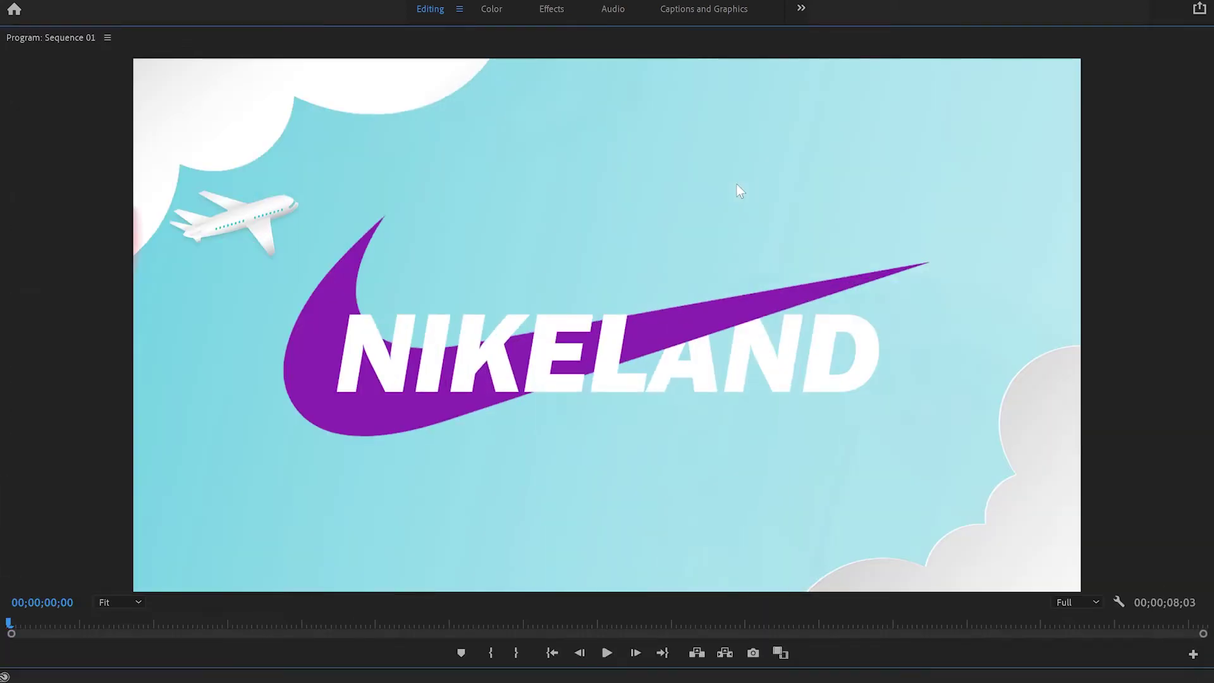
pyautogui.press('space')
pyautogui.press('space')
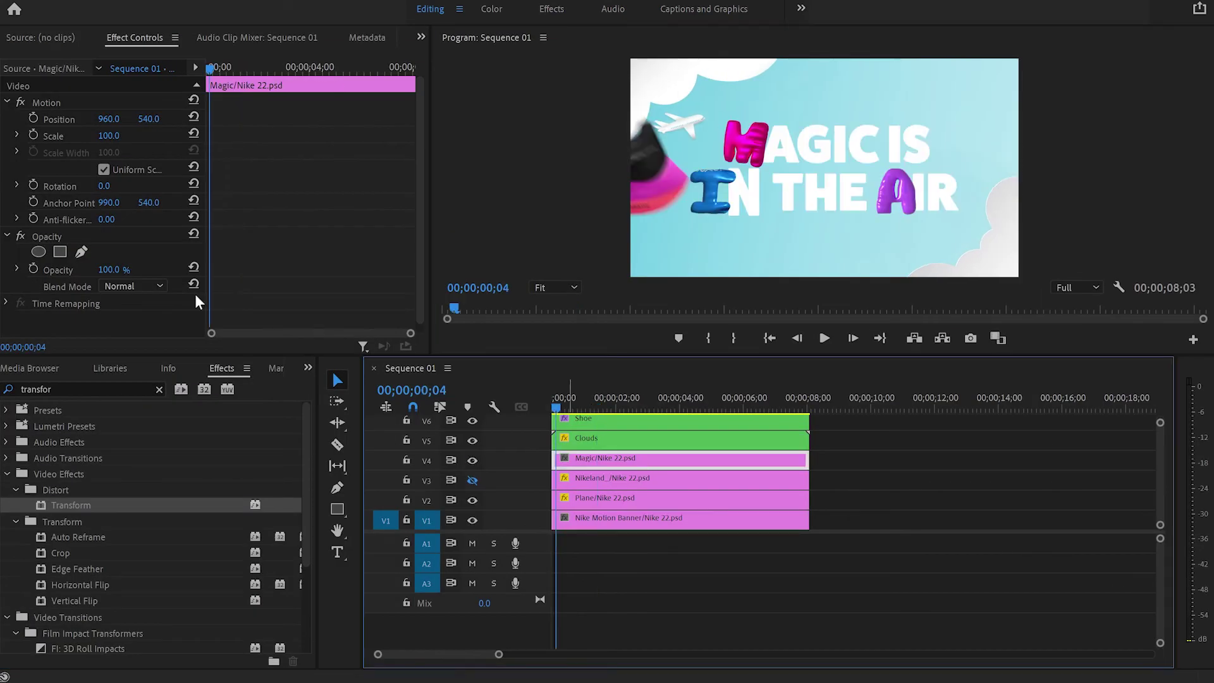
# Draw a closed free-form opacity mask around the MAGIC IS IN THE AIR text on the Magic clip
pyautogui.click(82, 251)
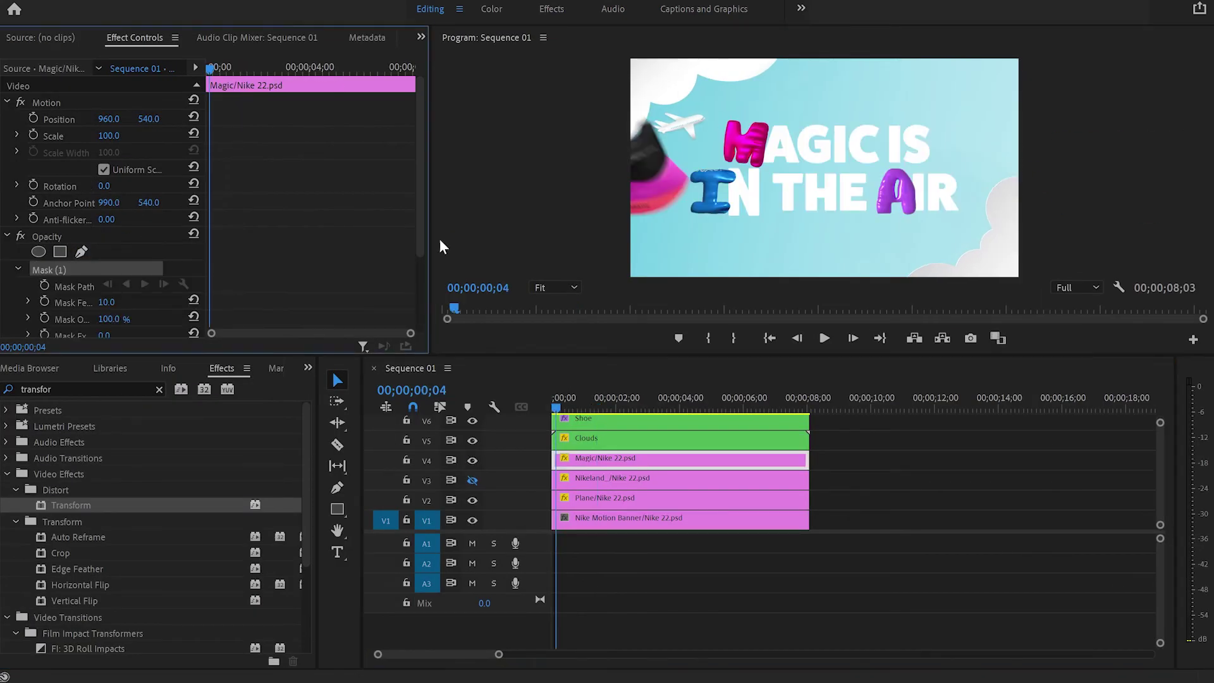
pyautogui.click(684, 121)
pyautogui.click(674, 221)
pyautogui.click(948, 229)
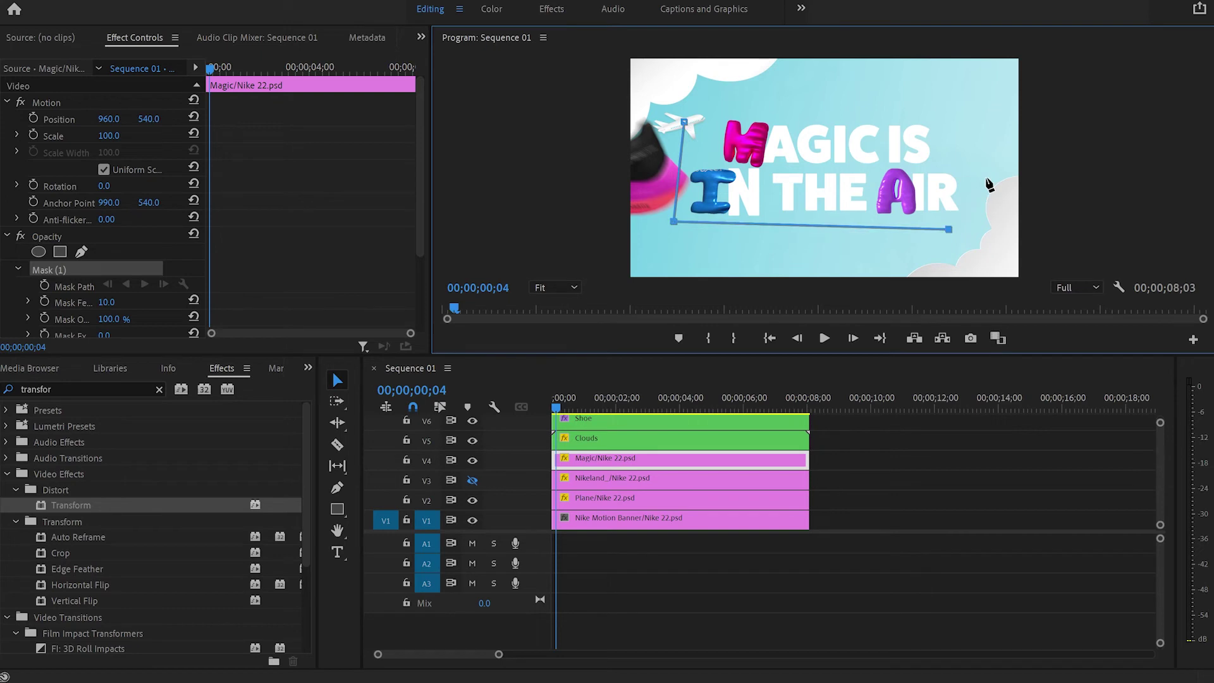
pyautogui.click(967, 115)
pyautogui.click(697, 99)
pyautogui.scroll(-2, 88, 290)
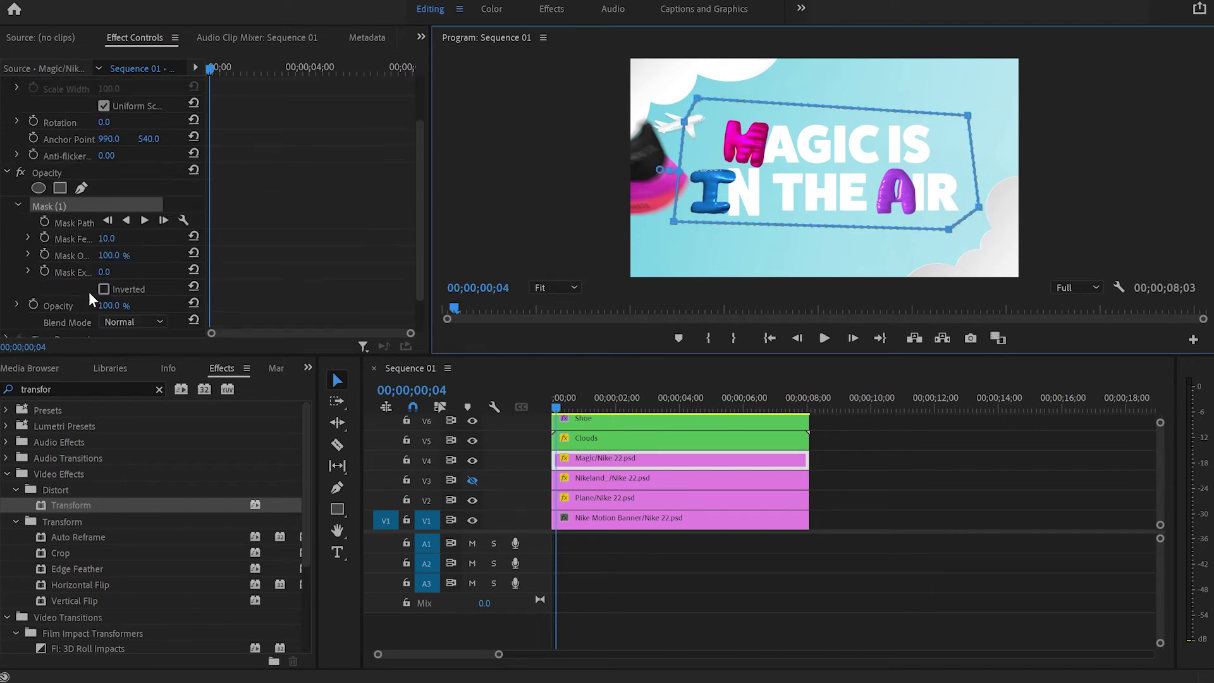
pyautogui.click(104, 289)
pyautogui.click(104, 289)
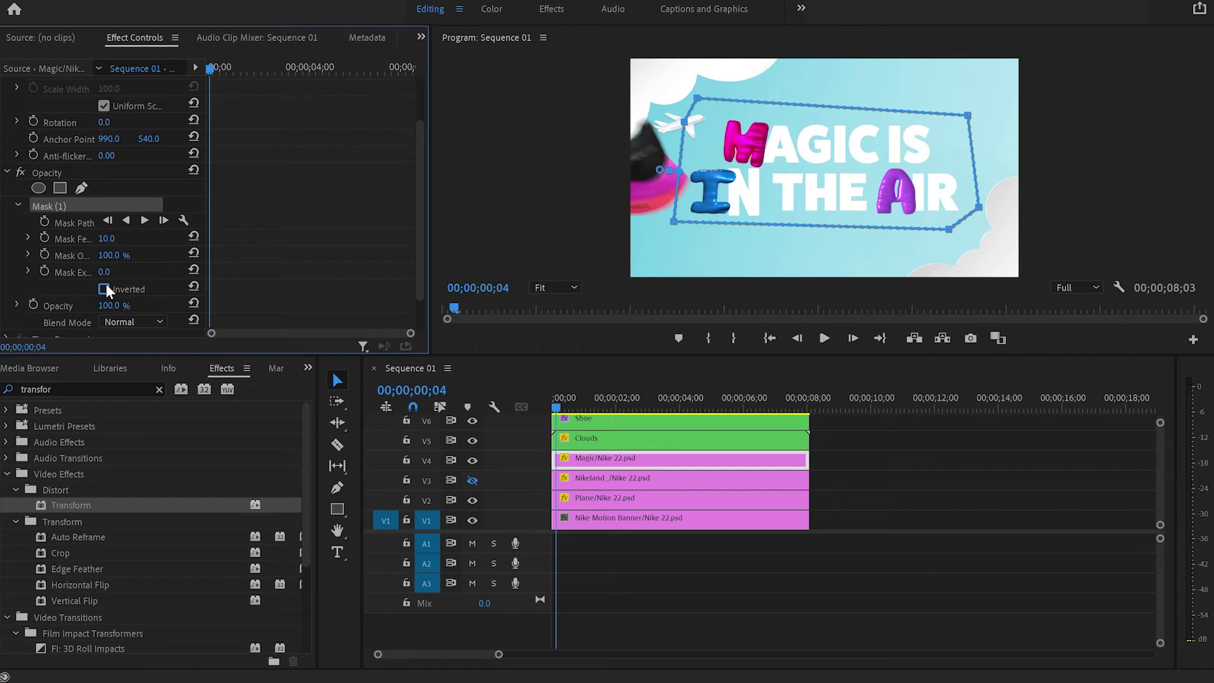
pyautogui.click(104, 289)
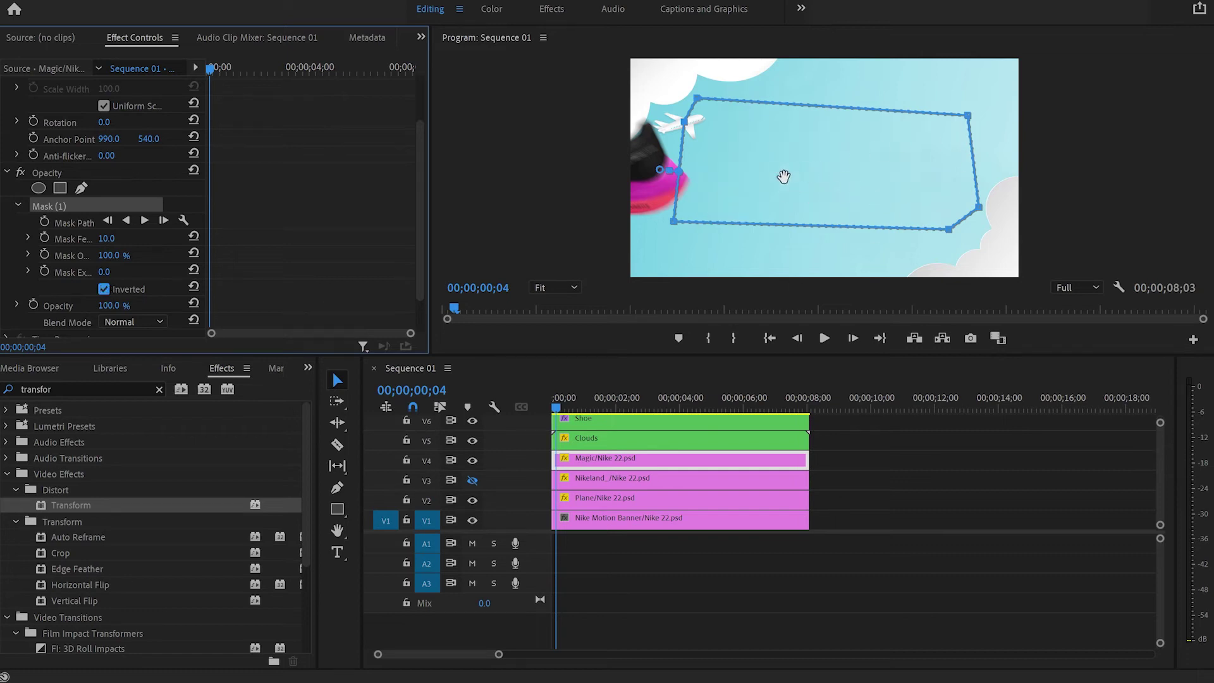
pyautogui.moveTo(772, 166); pyautogui.dragTo(822, 203)
pyautogui.hotkey('ctrl', 'z')
pyautogui.hotkey('ctrl', 'z')
pyautogui.press('Right')
pyautogui.press('Right')
pyautogui.press('Right')
pyautogui.hotkey('ctrl', 'z')
# Start keyframing the Magic mask path and shift the mask right with the shoe up to 00;00;00;12
pyautogui.press('Home')
pyautogui.click(44, 222)
pyautogui.hotkey('shift', 'Right')
pyautogui.press('Right')
pyautogui.press('Right')
pyautogui.press('Right')
pyautogui.press('Right')
pyautogui.press('Right')
pyautogui.moveTo(934, 215); pyautogui.dragTo(959, 195)
# Keyframe the Magic mask path onward to 00;00;00;22, moving it with the shoe and angling its left edge along the sole
pyautogui.press('Right')
pyautogui.press('Right')
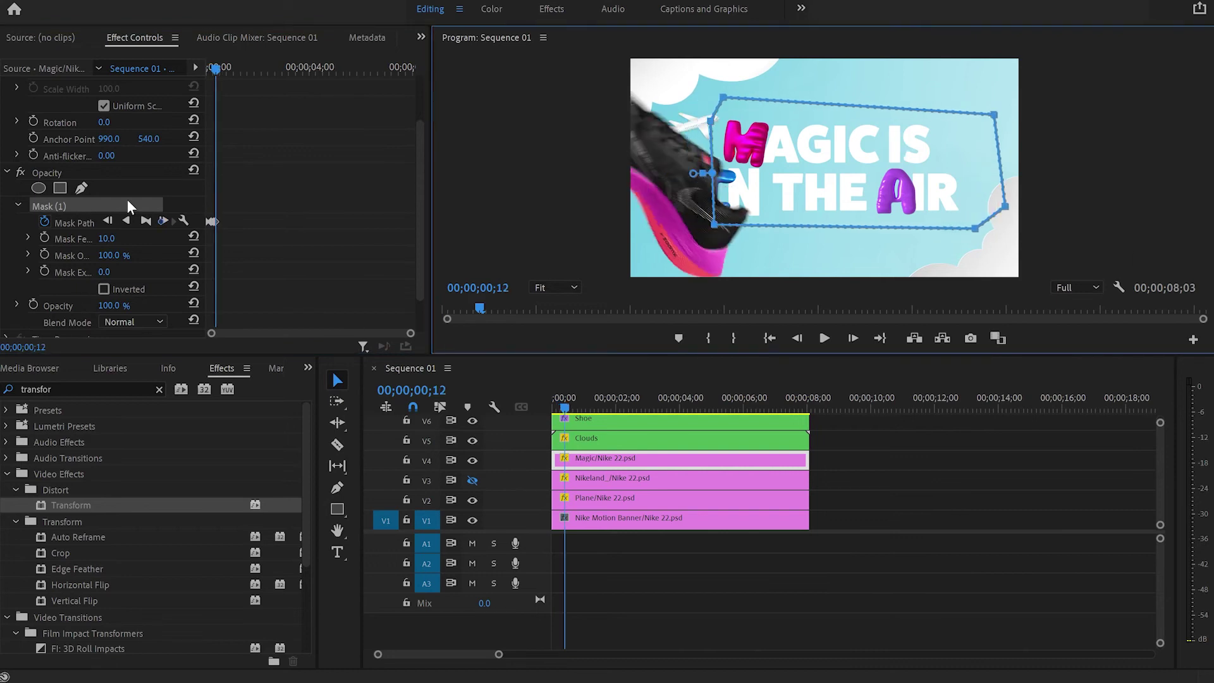
pyautogui.press('Right')
pyautogui.press('Right')
pyautogui.click(127, 211)
pyautogui.press('Right')
pyautogui.press('Right')
pyautogui.press('Right')
pyautogui.press('Right')
pyautogui.moveTo(937, 143)
pyautogui.mouseDown()
pyautogui.moveTo(974, 143)
pyautogui.moveTo(924, 160)
pyautogui.moveTo(935, 162)
pyautogui.mouseUp()
pyautogui.click(206, 265)
pyautogui.press('Right')
pyautogui.press('Right')
pyautogui.click(426, 224)
# Reshape the Magic mask's left edge frame by frame up to 00;00;00;25, pulling its upper-left point toward the shoe's toe
pyautogui.press('Right')
pyautogui.press('Right')
pyautogui.moveTo(816, 147); pyautogui.dragTo(833, 149)
pyautogui.moveTo(814, 235); pyautogui.dragTo(802, 236)
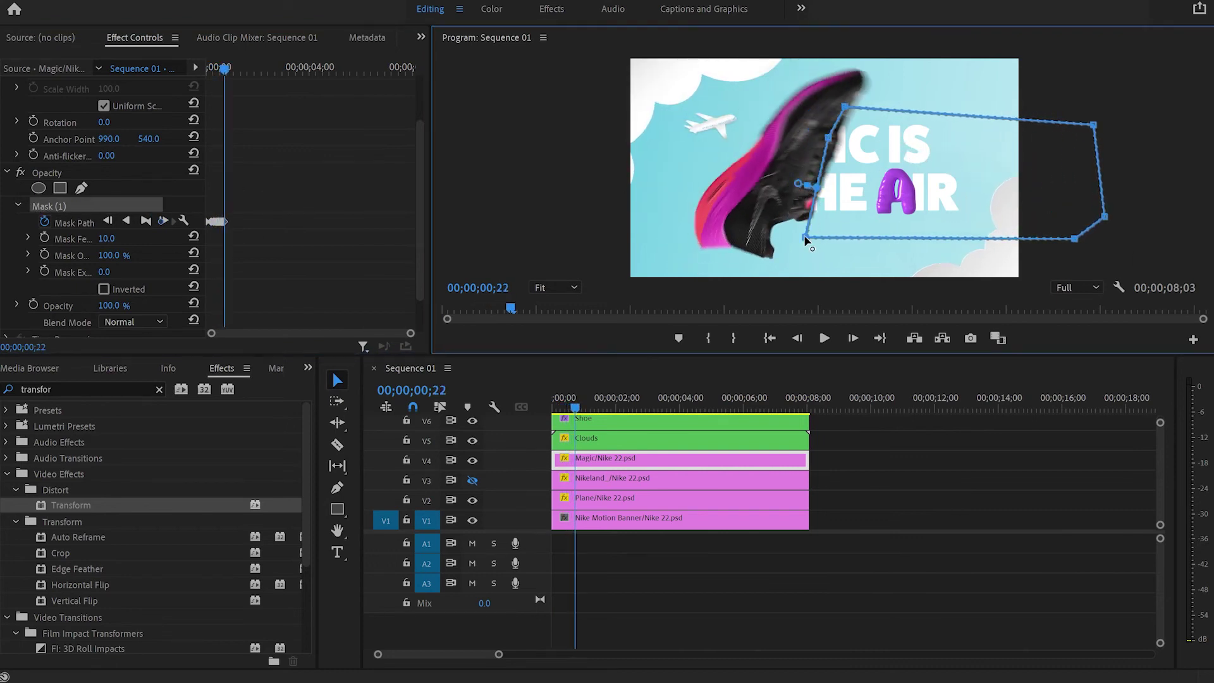
pyautogui.press('Right')
pyautogui.moveTo(832, 143); pyautogui.dragTo(844, 145)
pyautogui.moveTo(812, 238); pyautogui.dragTo(806, 238)
pyautogui.press('Right')
pyautogui.moveTo(882, 183); pyautogui.dragTo(890, 184)
pyautogui.moveTo(866, 108); pyautogui.dragTo(900, 109)
# Continue the Magic mask path past 00;00;00;25, moving it right and tilting its left-hand points to match the rotating shoe
pyautogui.press('Right')
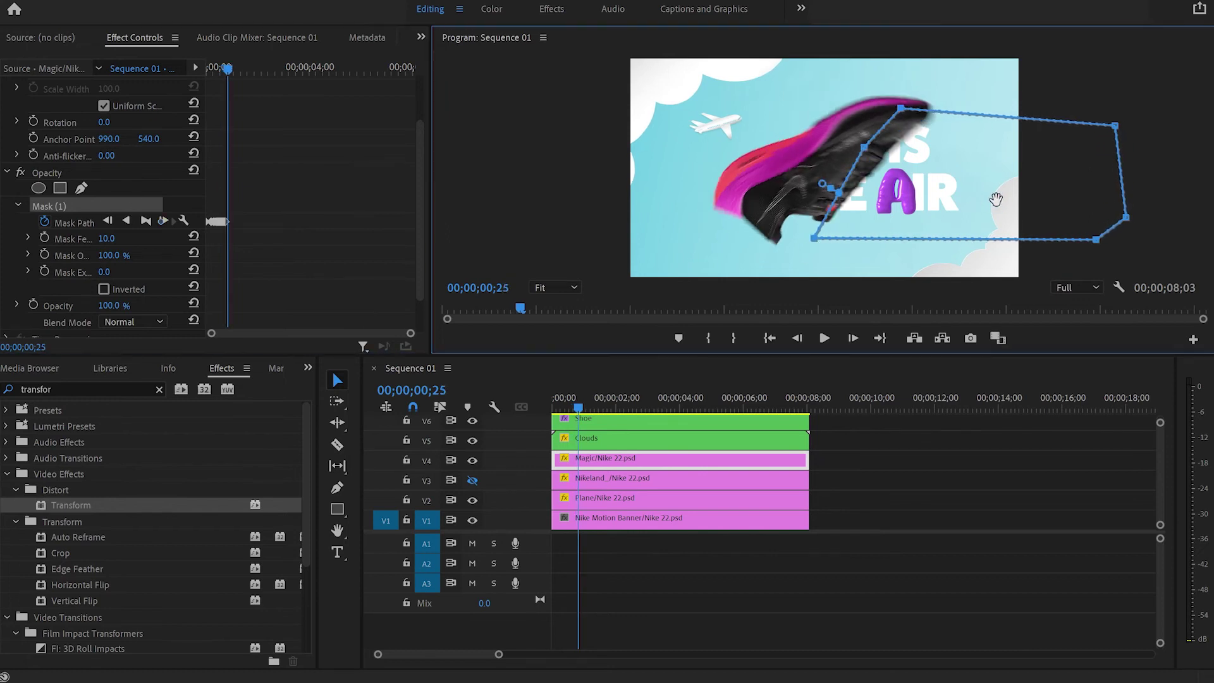
pyautogui.moveTo(1002, 228); pyautogui.dragTo(1012, 228)
pyautogui.press('Right')
pyautogui.moveTo(1016, 228); pyautogui.dragTo(1028, 228)
pyautogui.press('Right')
pyautogui.moveTo(835, 239); pyautogui.dragTo(821, 229)
pyautogui.moveTo(885, 147); pyautogui.dragTo(907, 155)
pyautogui.moveTo(921, 109); pyautogui.dragTo(973, 118)
# Keep shifting and reshaping the Magic mask behind the shoe, frame by frame, up to 00;00;01;01
pyautogui.press('Right')
pyautogui.press('Right')
pyautogui.moveTo(1075, 156); pyautogui.dragTo(1107, 144)
pyautogui.click(84, 215)
pyautogui.press('Right')
pyautogui.moveTo(1022, 215); pyautogui.dragTo(1026, 182)
pyautogui.press('Right')
pyautogui.press('Right')
pyautogui.moveTo(585, 407)
pyautogui.mouseDown()
pyautogui.moveTo(543, 414)
pyautogui.moveTo(581, 414)
pyautogui.mouseUp()
pyautogui.moveTo(964, 145); pyautogui.dragTo(972, 143)
pyautogui.press('Right')
pyautogui.press('Right')
pyautogui.press('Right')
pyautogui.press('Right')
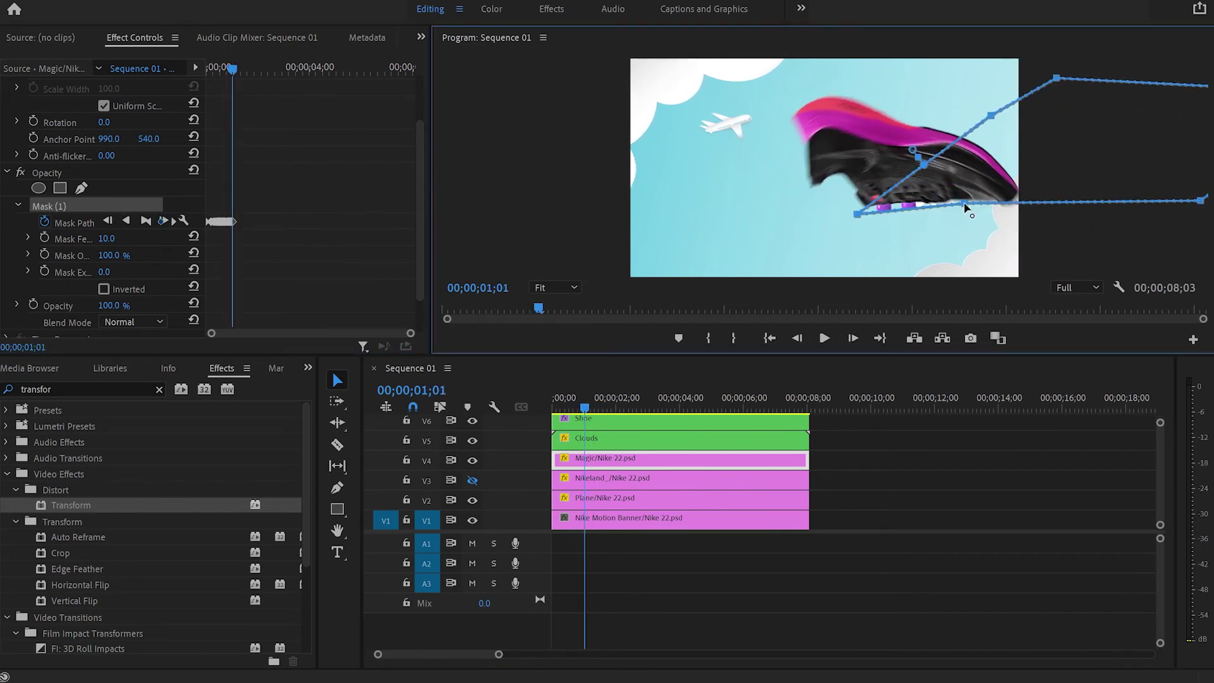
# Adjust the Magic mask's lower points to hide the remaining letters and move the mask off with the shoe through 00;00;01;08
pyautogui.moveTo(867, 210); pyautogui.dragTo(861, 210)
pyautogui.moveTo(1002, 195); pyautogui.dragTo(1142, 162)
pyautogui.click(69, 206)
pyautogui.press('Right')
pyautogui.press('Right')
pyautogui.press('Right')
pyautogui.press('Right')
pyautogui.press('Right')
pyautogui.press('Right')
pyautogui.moveTo(1113, 202); pyautogui.dragTo(1141, 195)
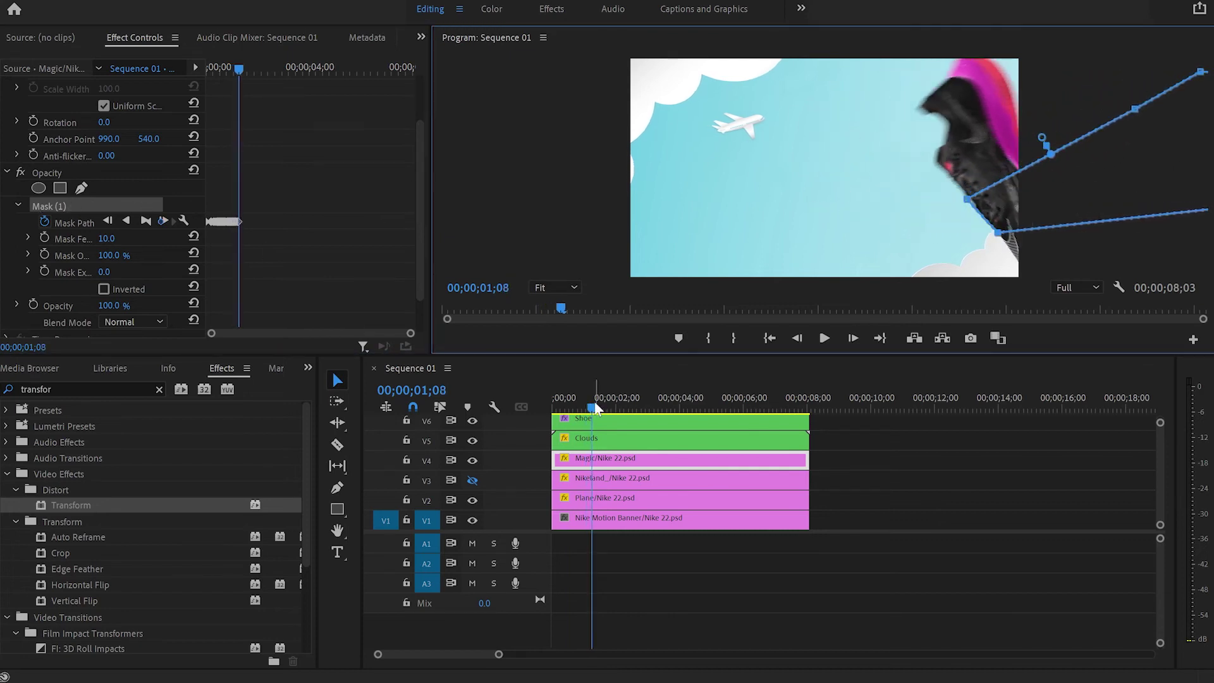
# Step back through the last Magic mask frames before 00;00;01;08, checking the edge against the shoe and nudging it slightly right
pyautogui.moveTo(593, 408)
pyautogui.mouseDown()
pyautogui.moveTo(567, 411)
pyautogui.moveTo(589, 414)
pyautogui.mouseUp()
pyautogui.click(404, 263)
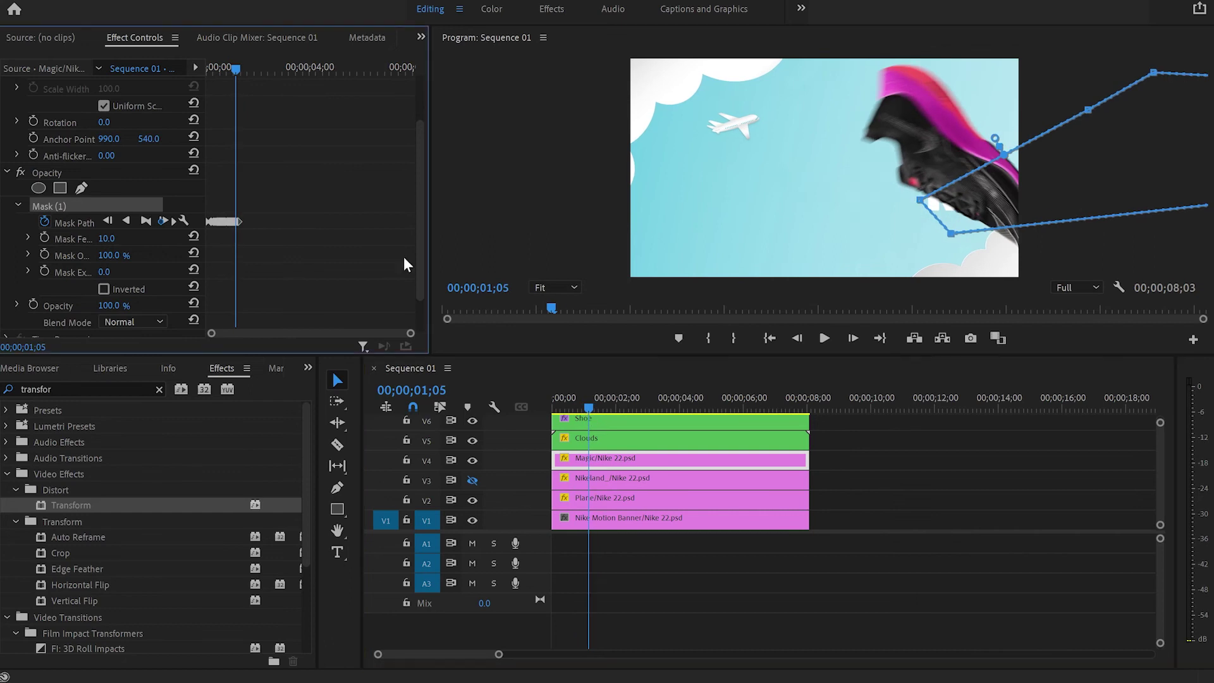
pyautogui.press('Left')
pyautogui.press('Left')
pyautogui.press('Left')
pyautogui.moveTo(972, 184); pyautogui.dragTo(979, 182)
pyautogui.press('Right')
pyautogui.press('Right')
pyautogui.press('Right')
pyautogui.press('Right')
pyautogui.press('Right')
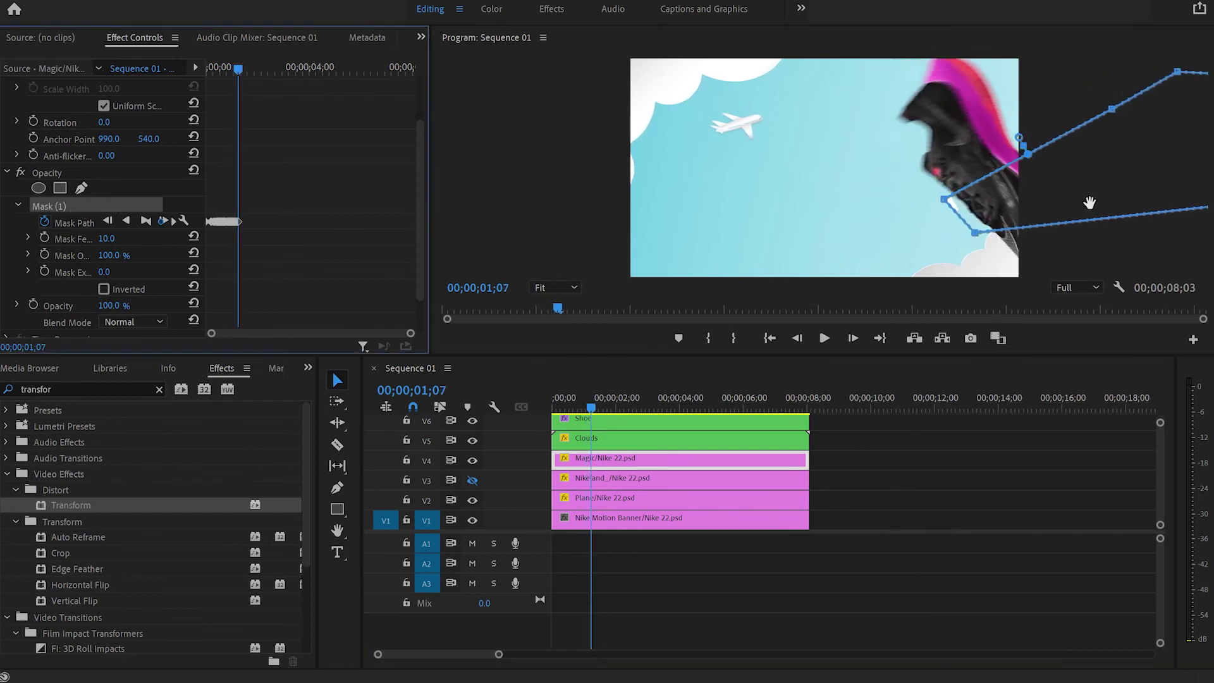
pyautogui.click(597, 410)
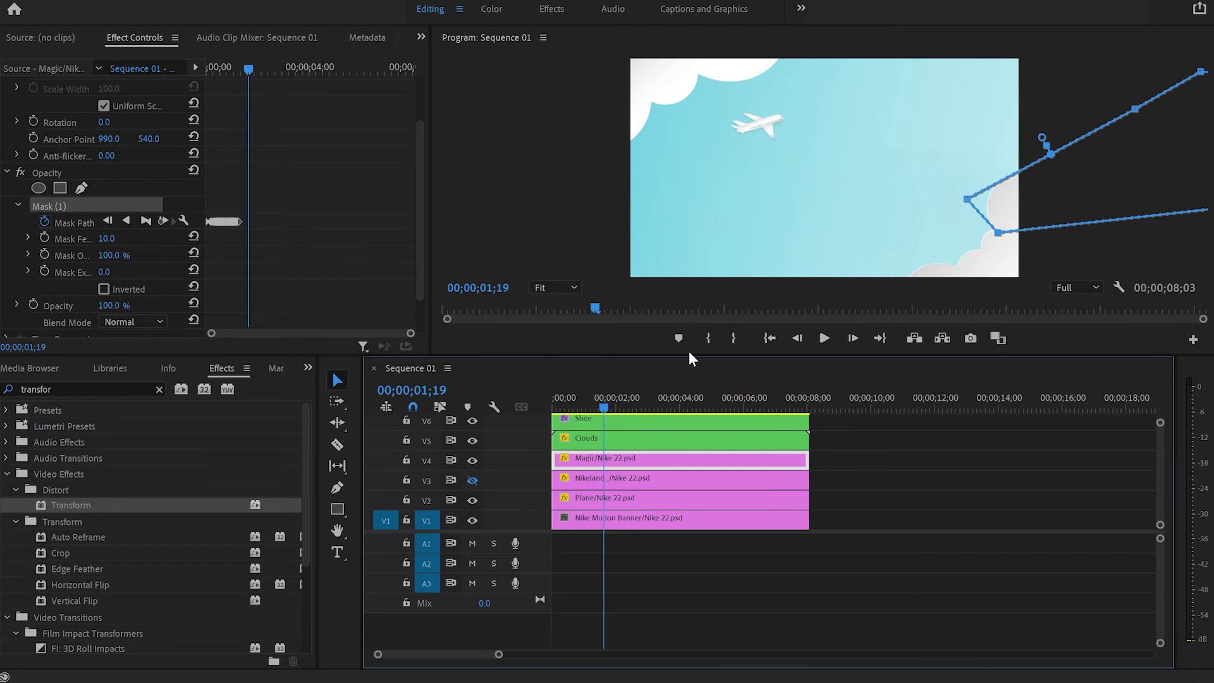
# Invert the Magic clip's mask and turn the Nikeland_ track on V3 back on, with the playhead at the sequence start
pyautogui.moveTo(602, 406); pyautogui.dragTo(530, 406)
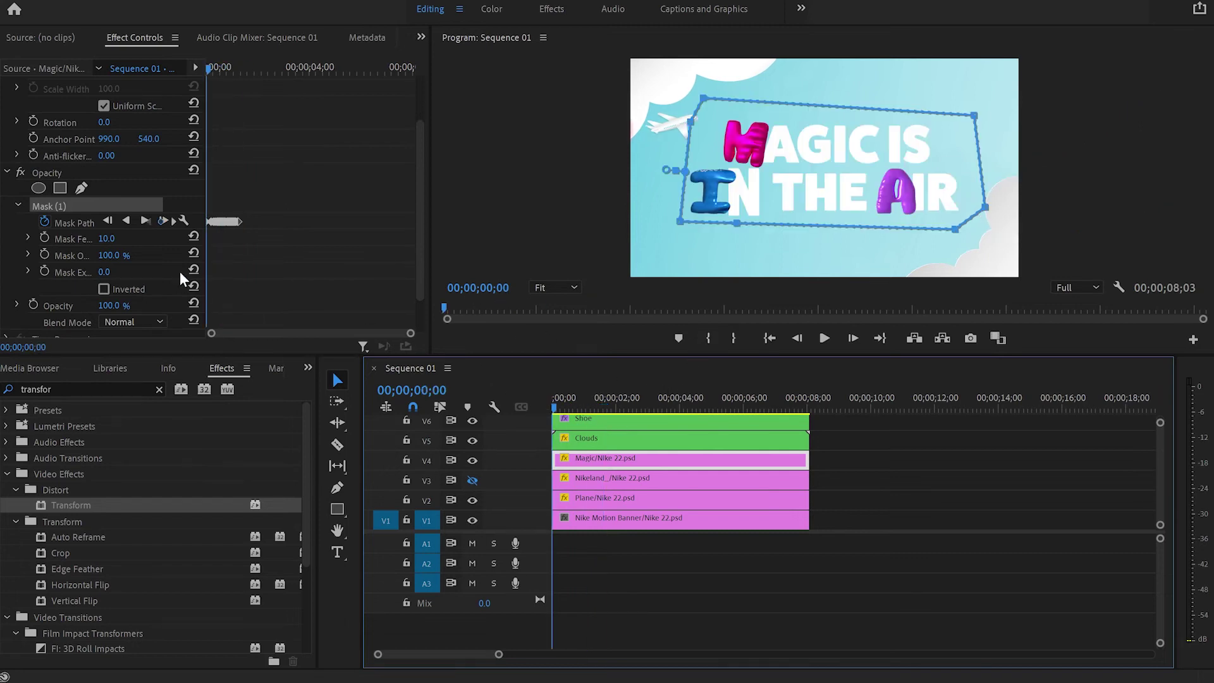
pyautogui.scroll(-3, 241, 225)
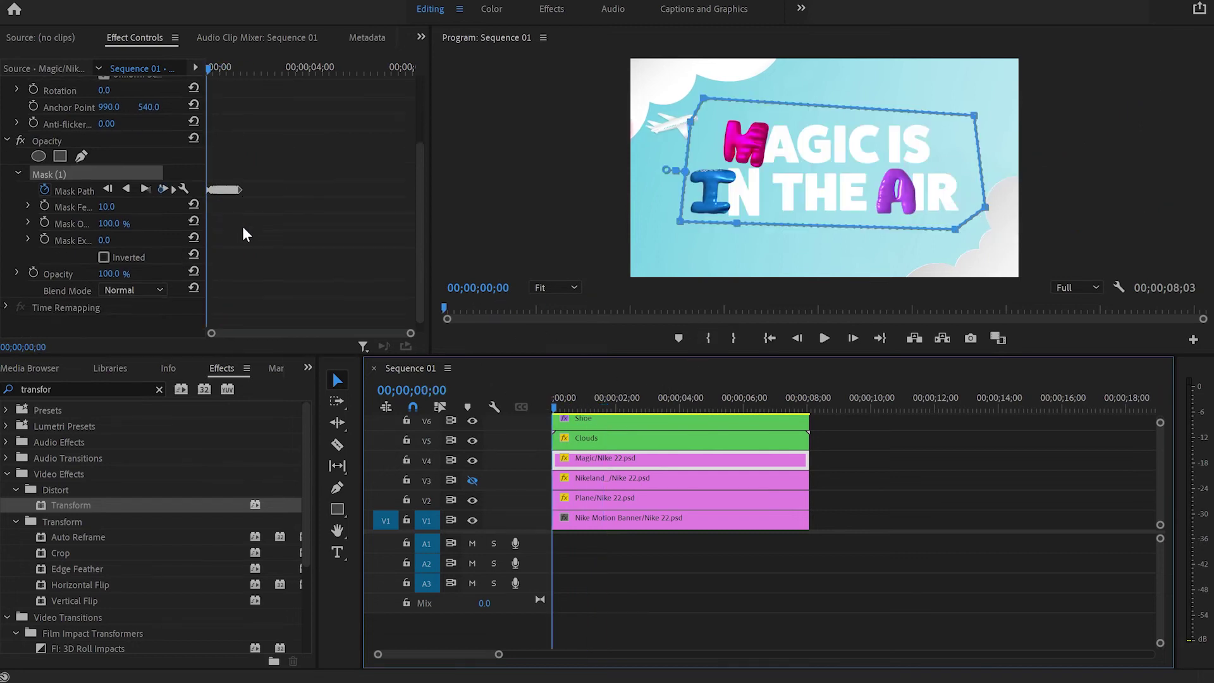
pyautogui.click(104, 245)
pyautogui.click(472, 480)
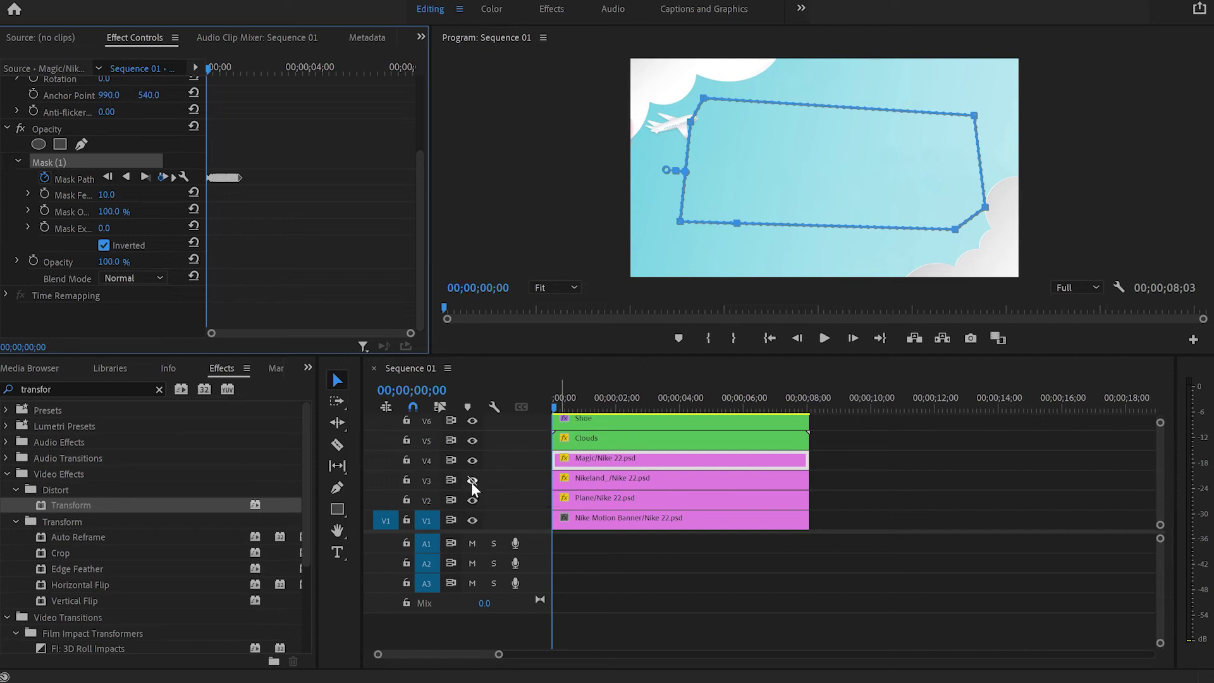
pyautogui.click(471, 480)
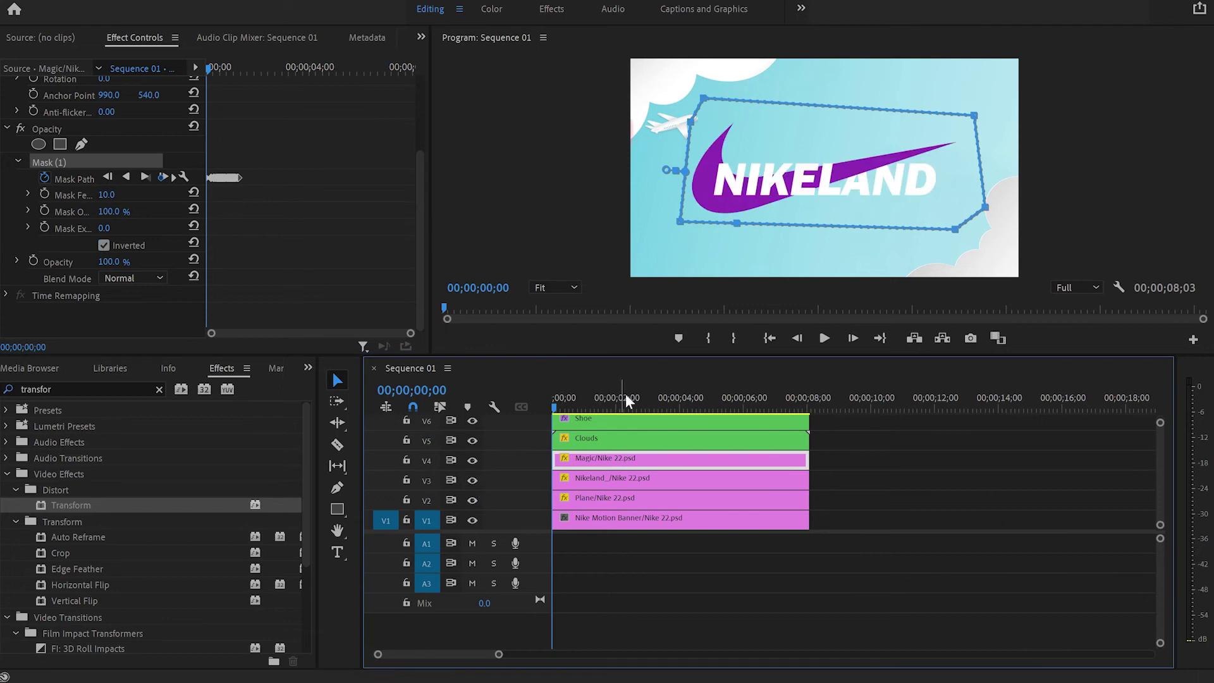
# Play the sequence from the start, including in the enlarged program view, to review the shoe's wipe between the two titles
pyautogui.press('space')
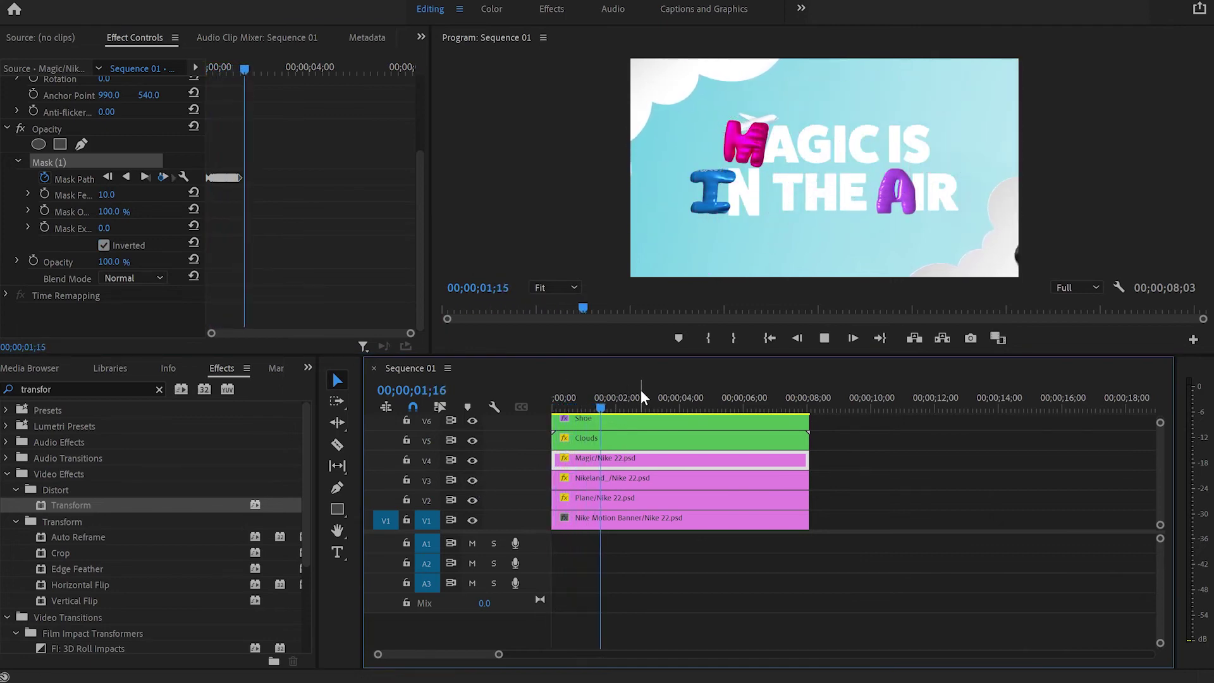
pyautogui.press('space')
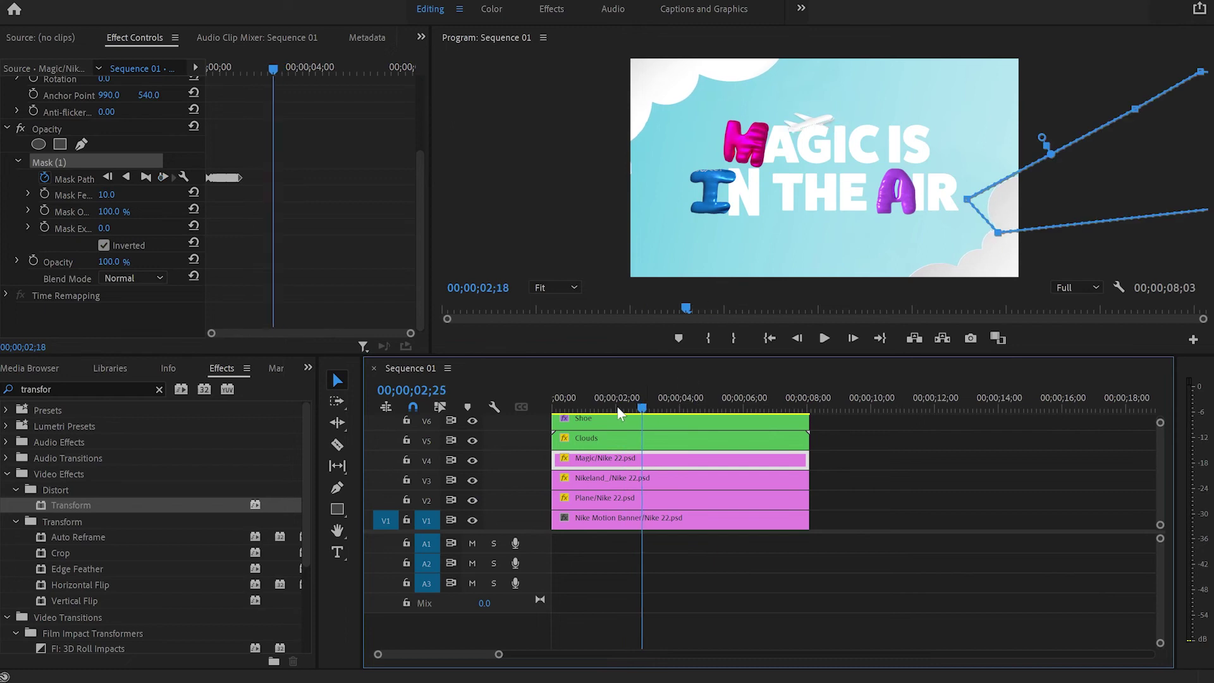
pyautogui.press('Home')
pyautogui.press('`')
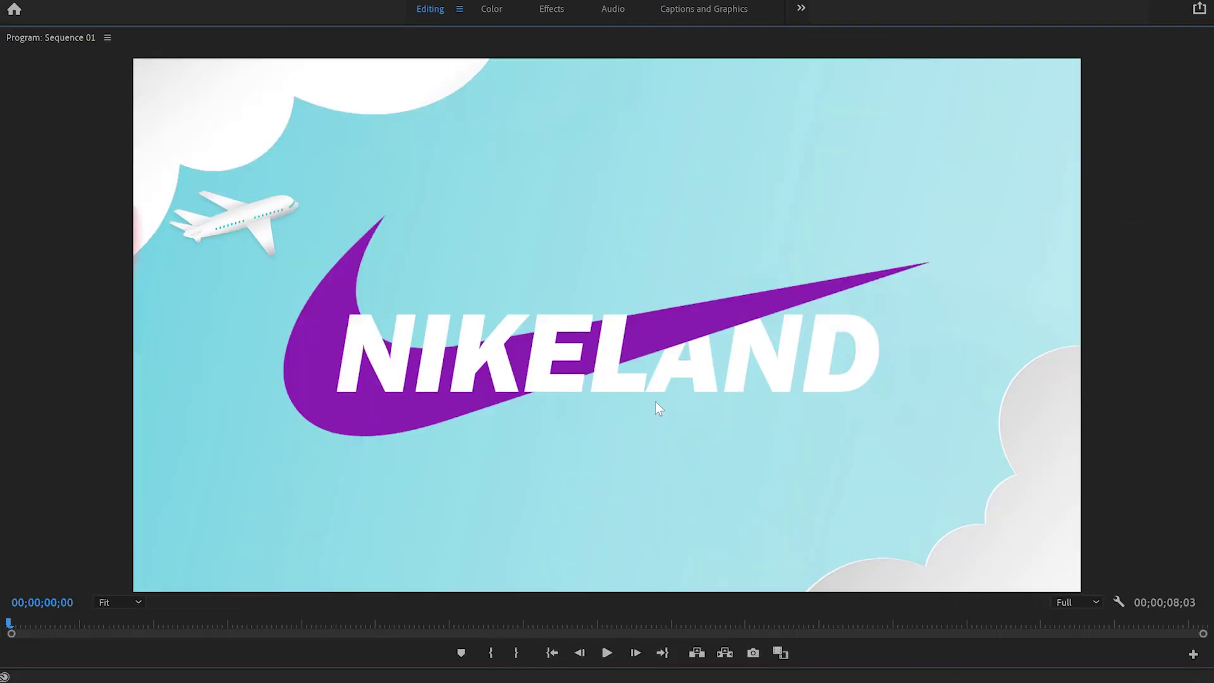
pyautogui.press('space')
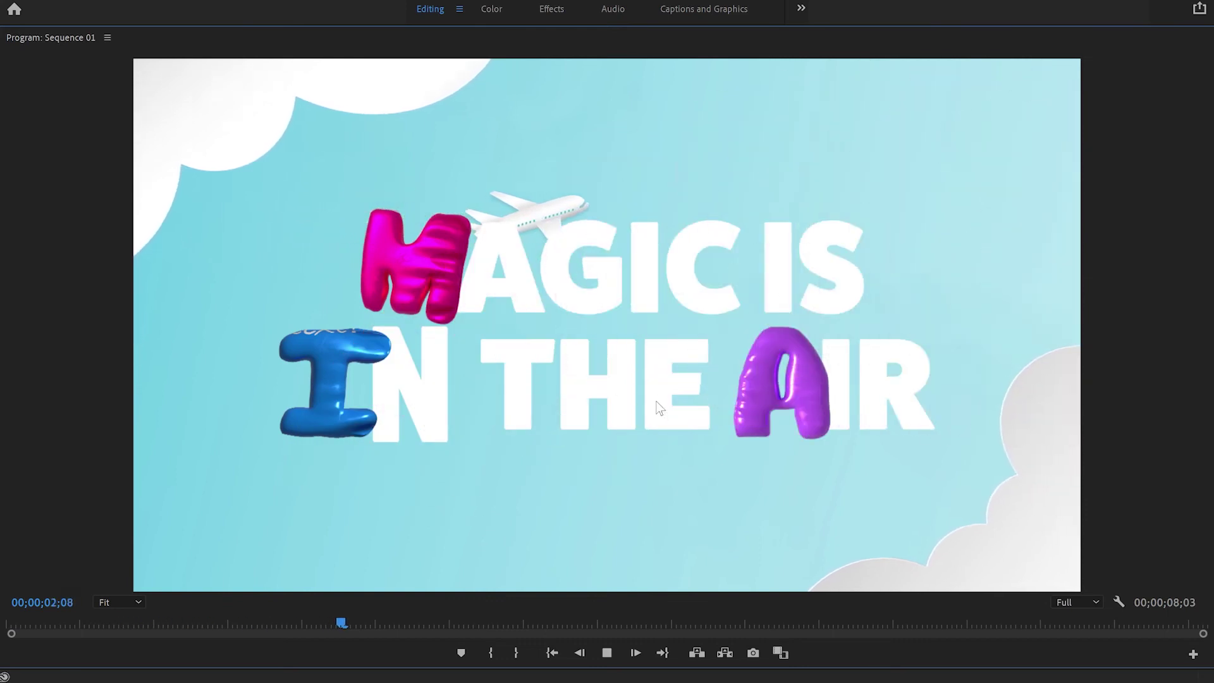
pyautogui.press('space')
pyautogui.press('`')
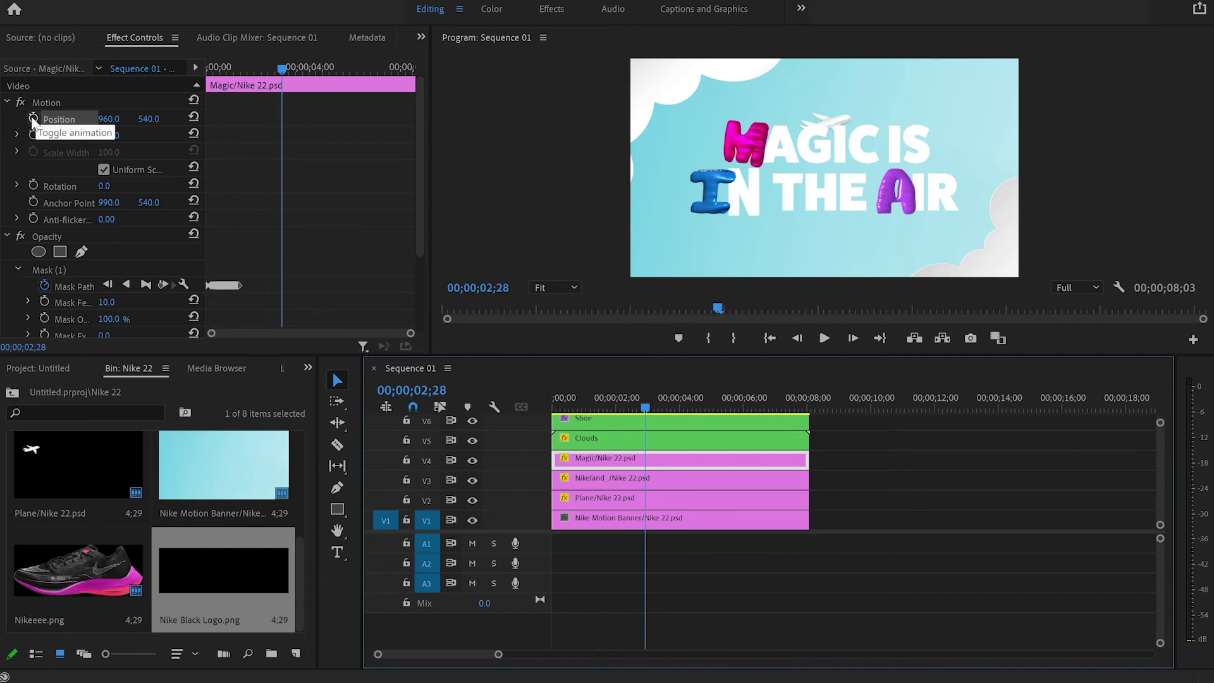
# Keyframe the Magic clip's position from 960 at 00;00;02;28 to a horizontal position of 2603 at 00;00;03;23
pyautogui.click(33, 117)
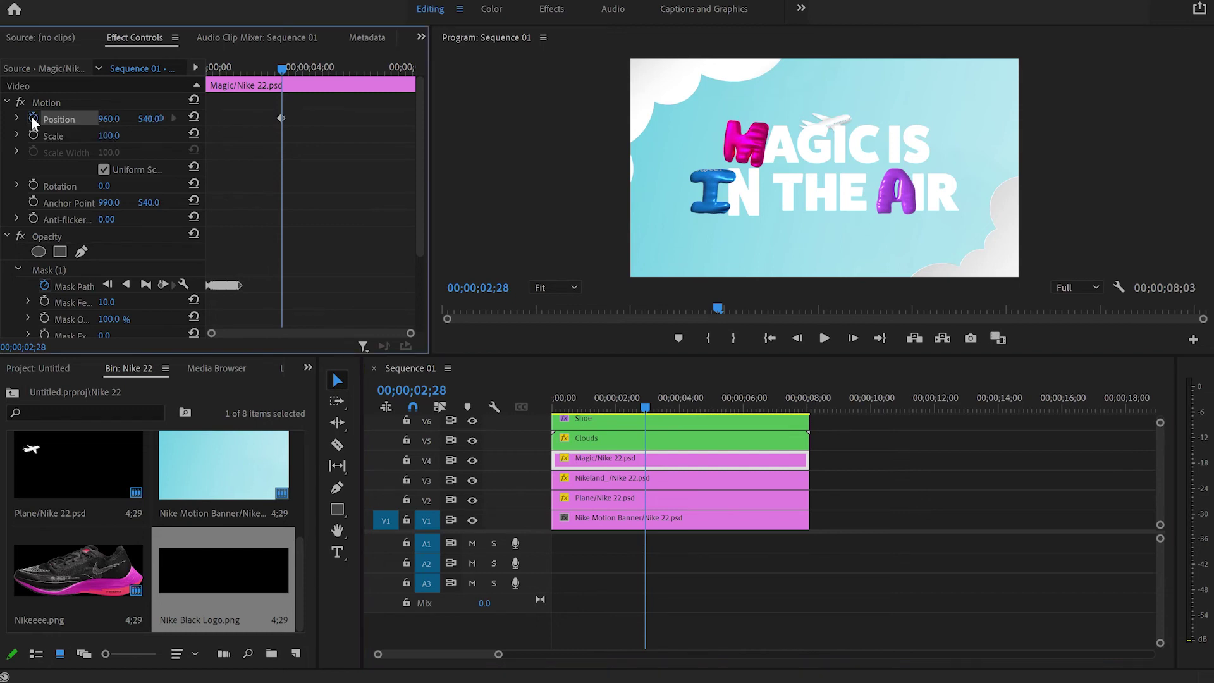
pyautogui.hotkey('shift', 'Right')
pyautogui.hotkey('shift', 'Right')
pyautogui.hotkey('shift', 'Right')
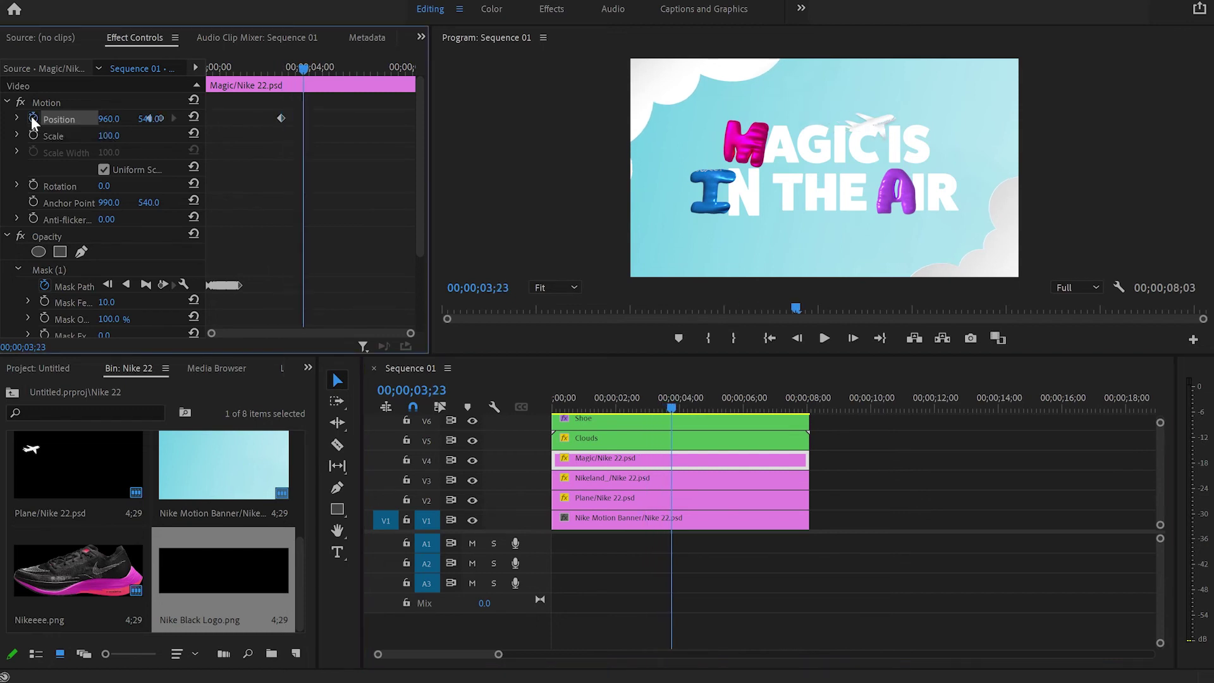
pyautogui.click(108, 119)
pyautogui.write('1529')
pyautogui.press('Return')
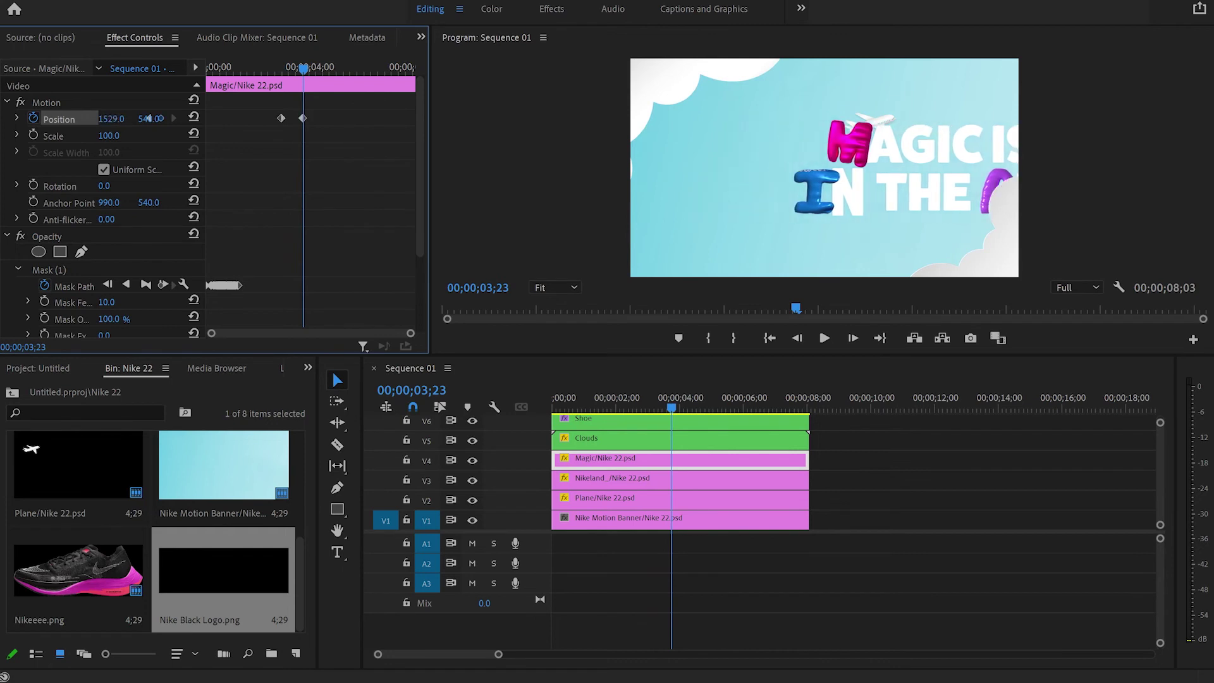
pyautogui.moveTo(111, 119); pyautogui.dragTo(786, 119)
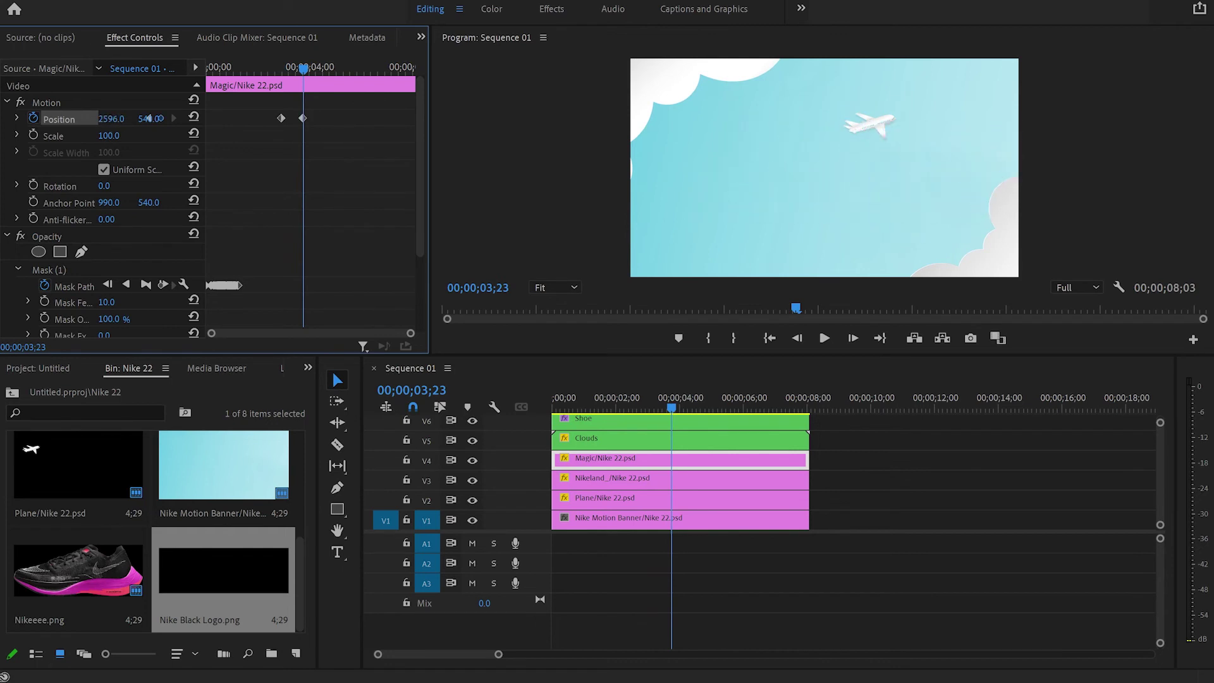
# Split the Magic clip at 00;00;03;28 and delete the part after the cut
pyautogui.click(677, 398)
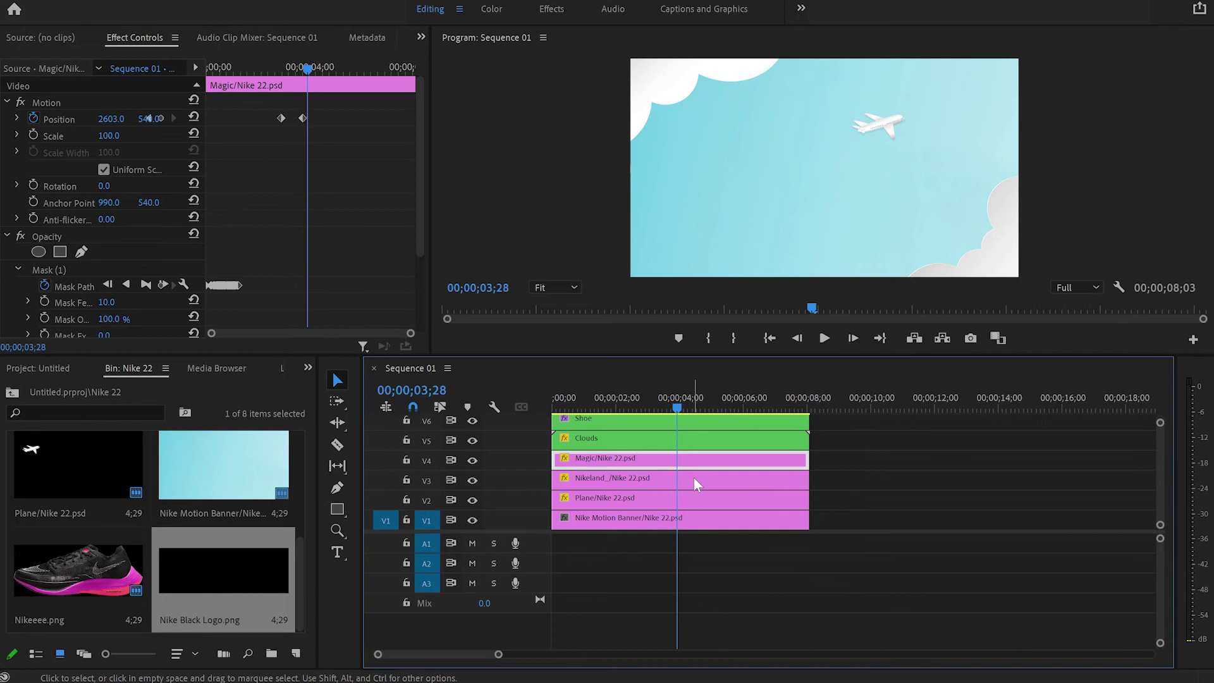
pyautogui.press('z')
pyautogui.press('c')
pyautogui.click(678, 462)
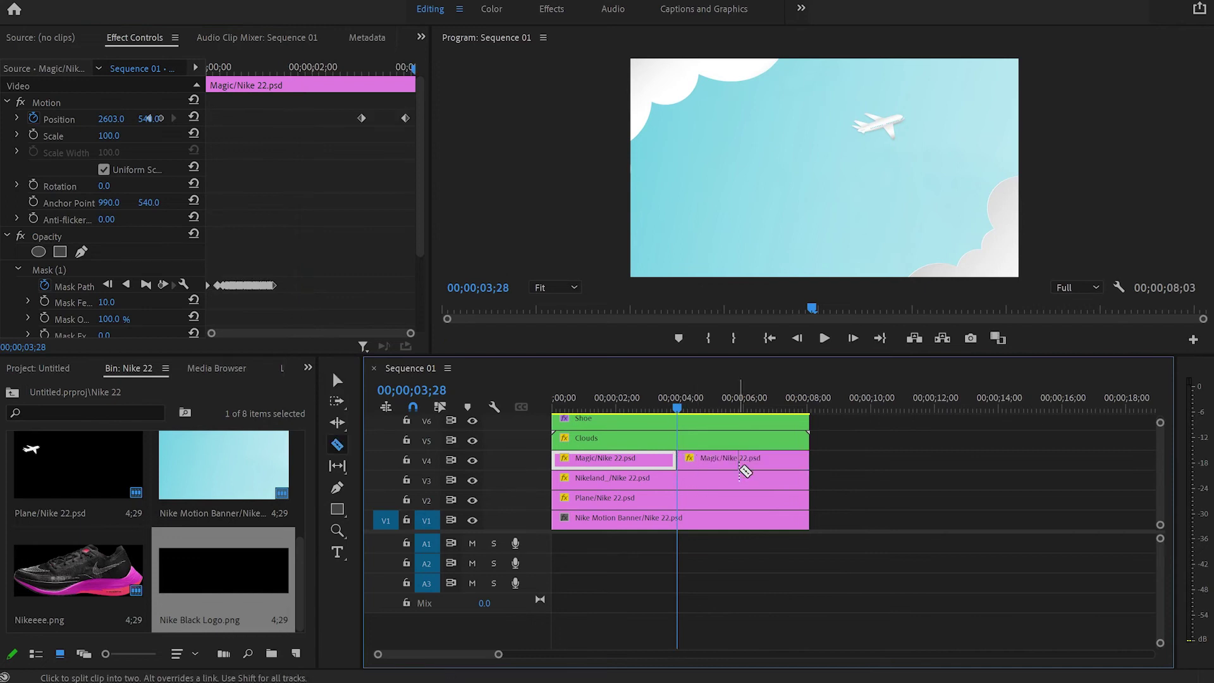
pyautogui.press('v')
pyautogui.click(712, 462)
pyautogui.press('Delete')
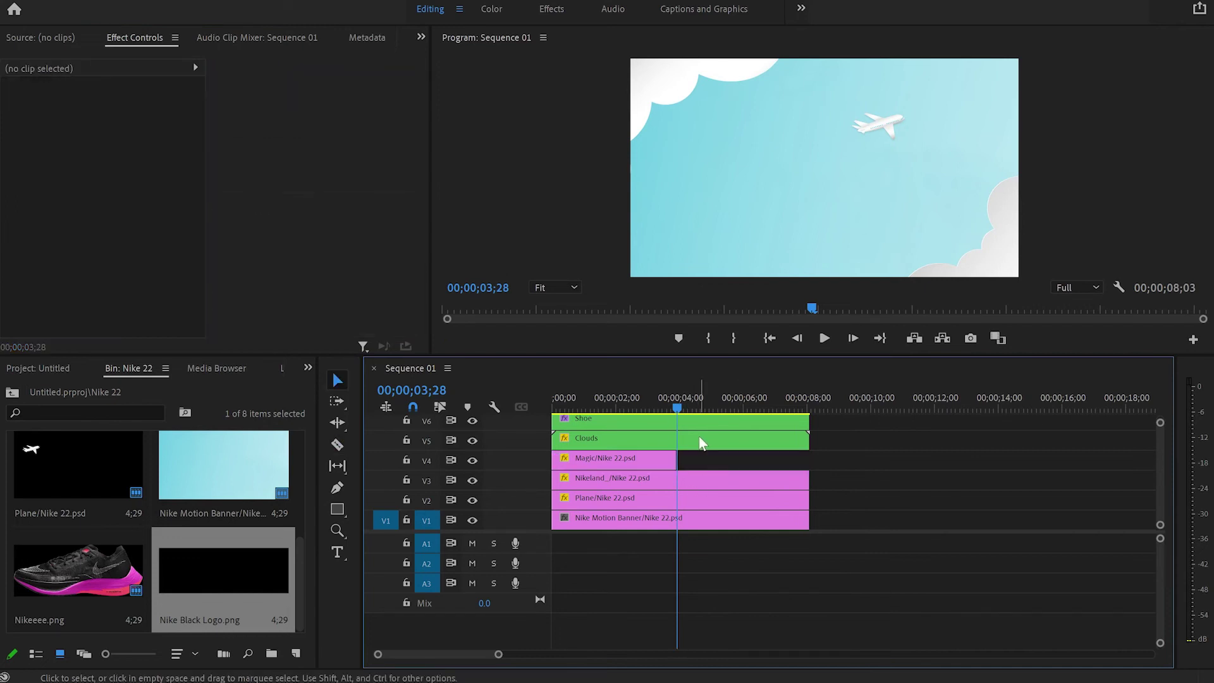
# Cut the Shoe clip on V6 at 00;00;03;28 and remove its remaining part
pyautogui.press('c')
pyautogui.click(684, 421)
pyautogui.press('v')
pyautogui.click(716, 422)
pyautogui.press('Delete')
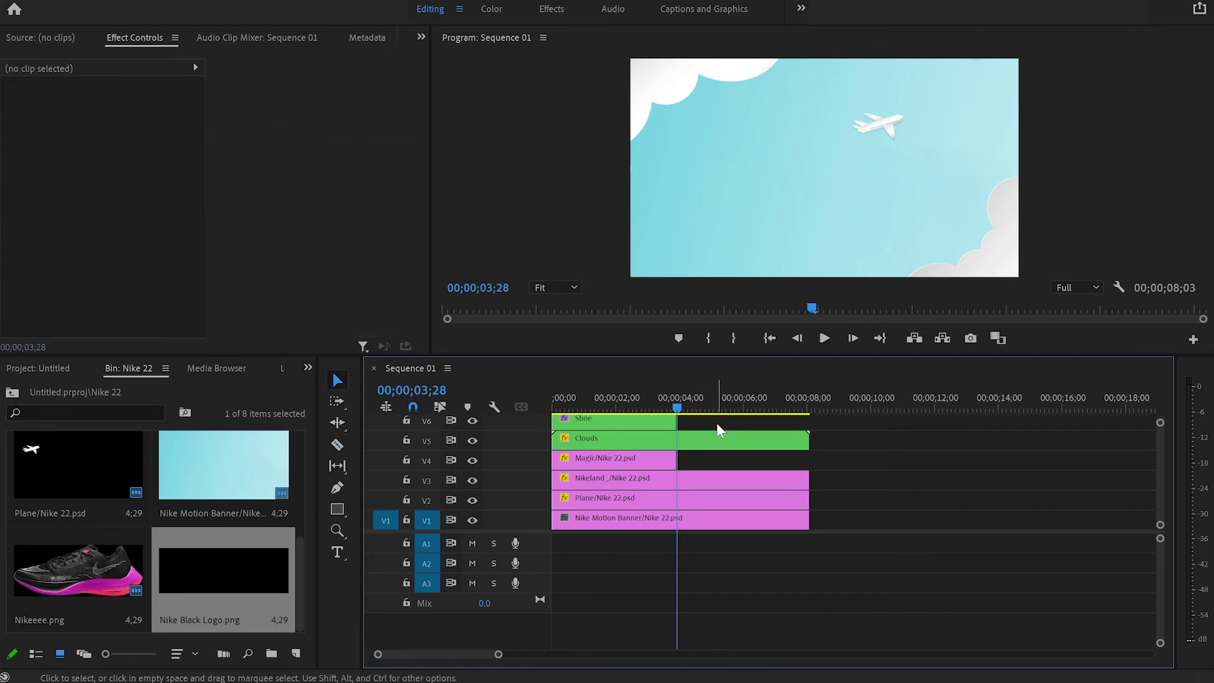
# Add a text title reading "JUST DO IT." to the frame at 00;00;03;28
pyautogui.press('t')
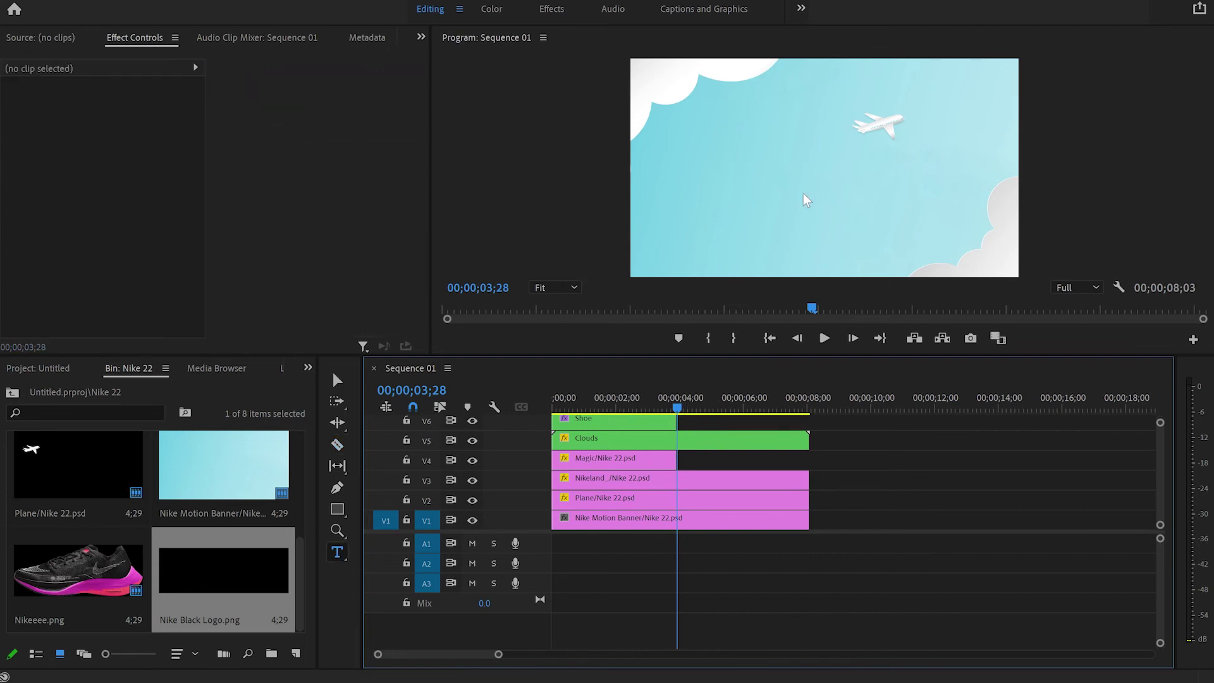
pyautogui.click(800, 165)
pyautogui.write('JUST')
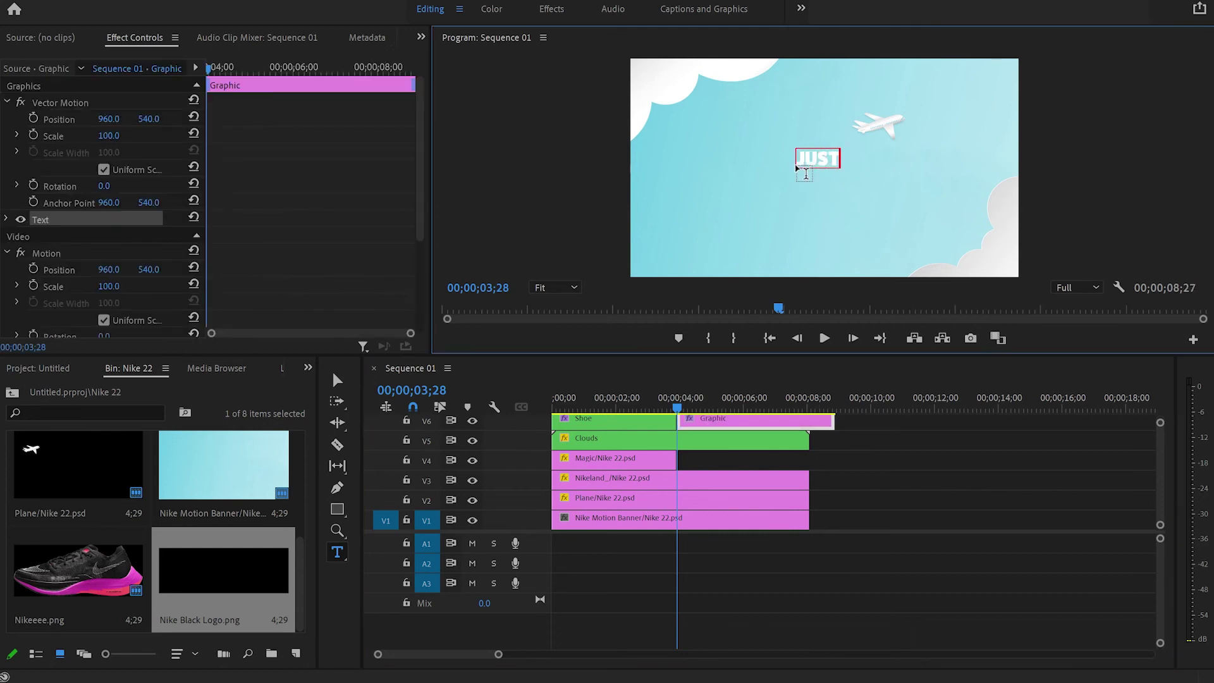
pyautogui.write(' DO IT.')
pyautogui.press('Escape')
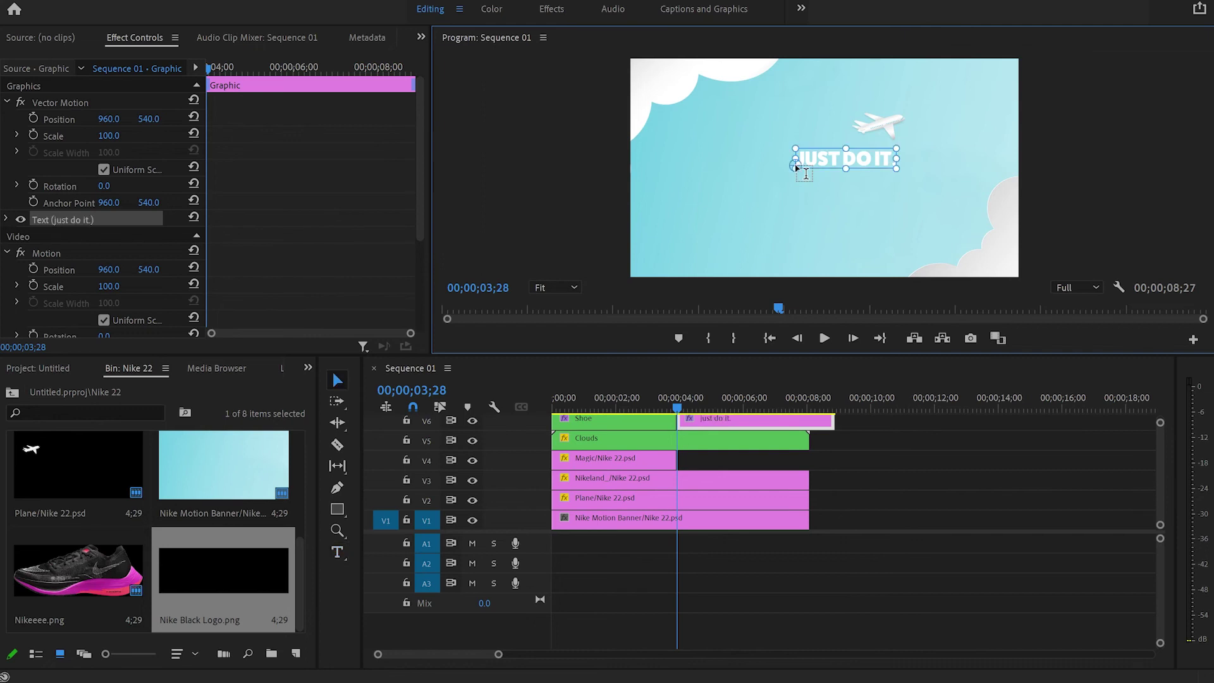
# Enlarge the "JUST DO IT." text to most of the frame's width and move it to the centre
pyautogui.moveTo(851, 153); pyautogui.dragTo(869, 113)
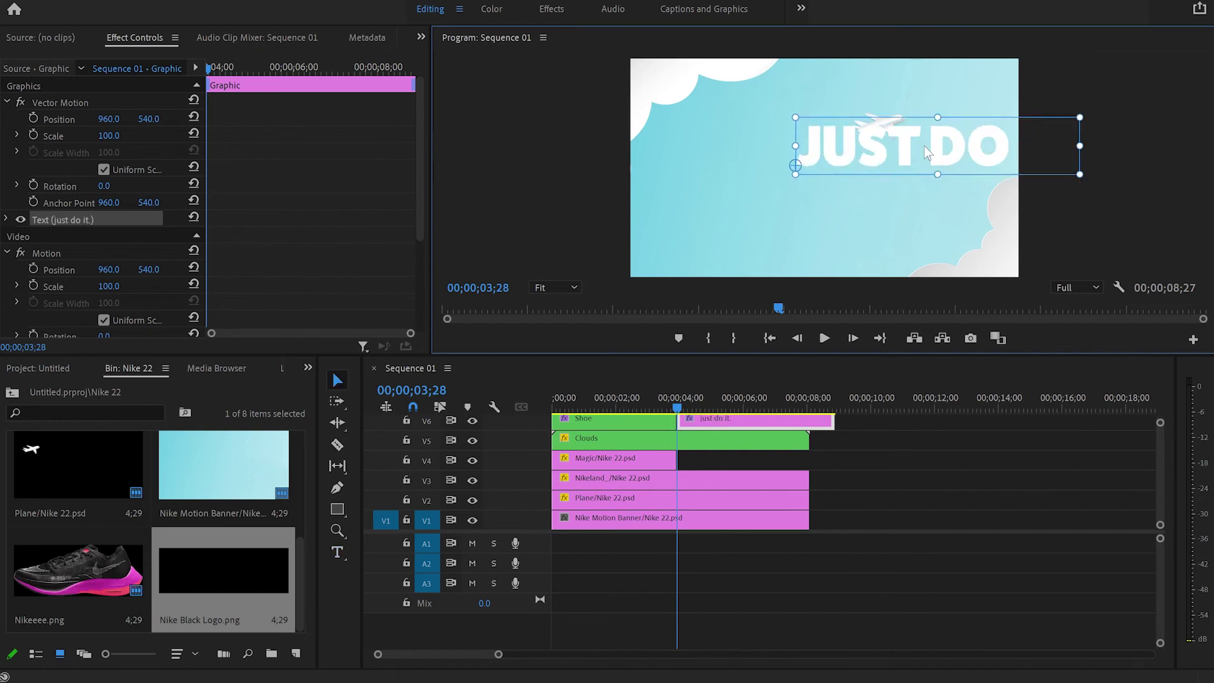
pyautogui.moveTo(927, 148); pyautogui.dragTo(822, 179)
pyautogui.click(1100, 135)
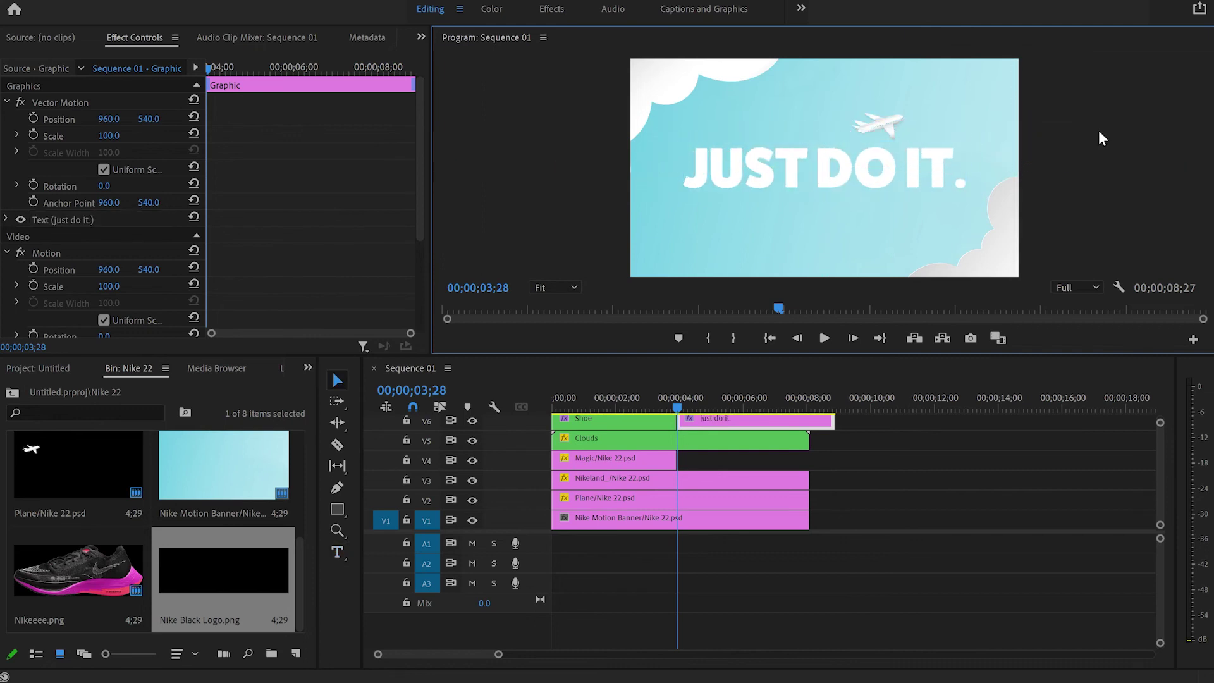
# Place Nike Black Logo.png on V4 at 00;00;03;28 and set the "JUST DO IT." title's vector motion scale to 89
pyautogui.click(235, 574)
pyautogui.moveTo(210, 566); pyautogui.dragTo(689, 459)
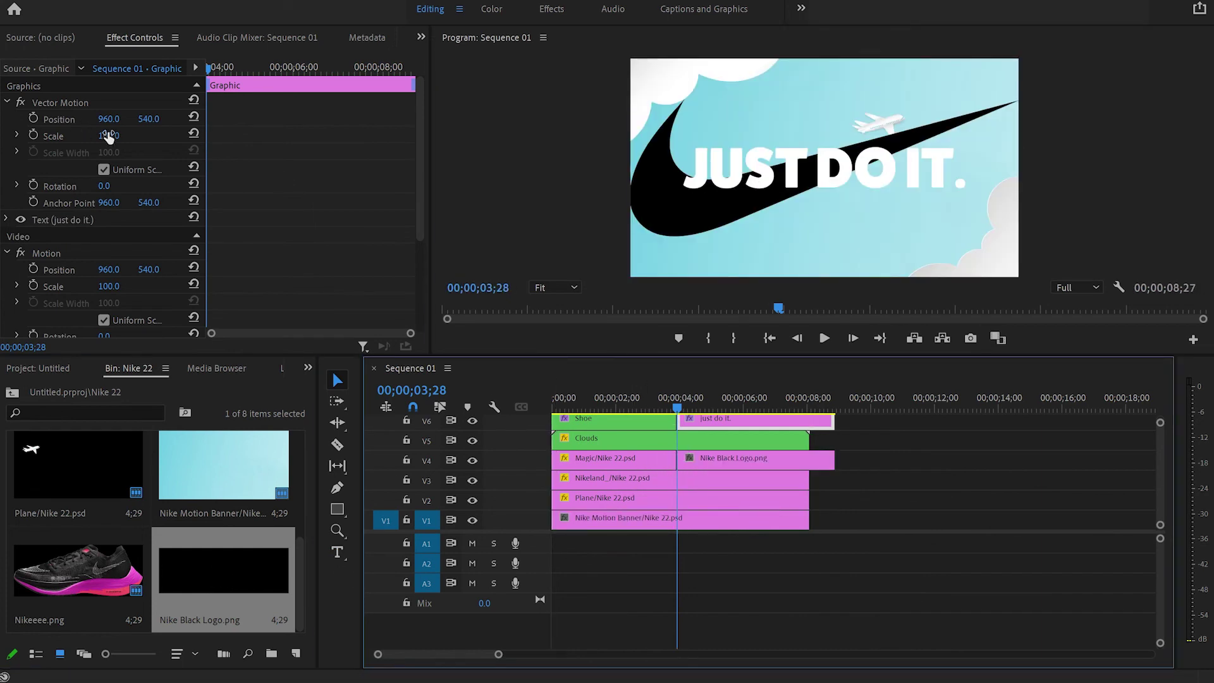
pyautogui.moveTo(108, 135); pyautogui.dragTo(72, 136)
# Put the black Nike logo beneath the title by setting its vertical position to 788 and its scale to 27
pyautogui.click(732, 461)
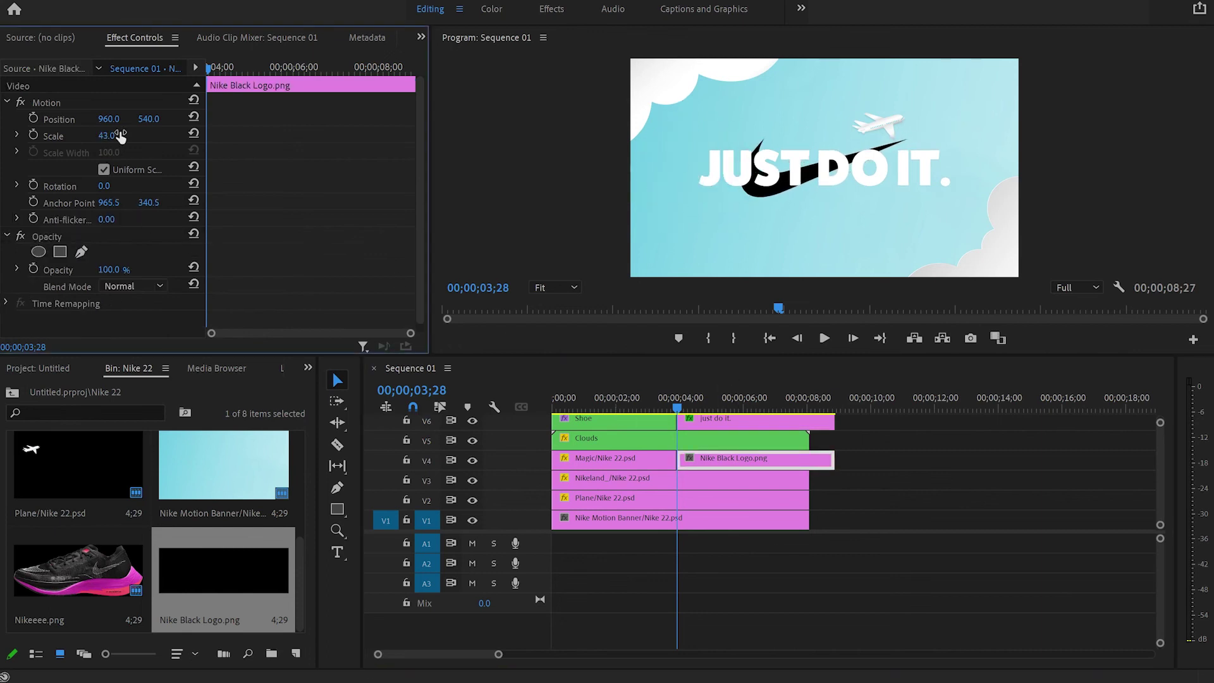
pyautogui.moveTo(149, 118); pyautogui.dragTo(305, 118)
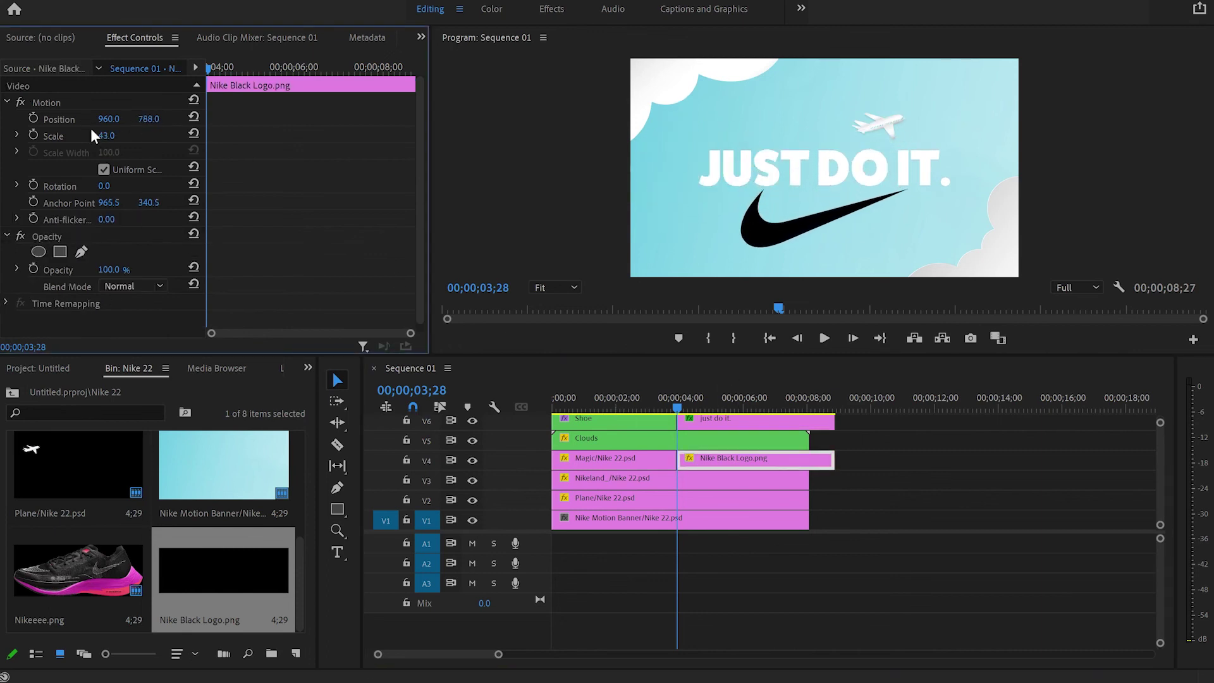
pyautogui.moveTo(107, 135); pyautogui.dragTo(94, 136)
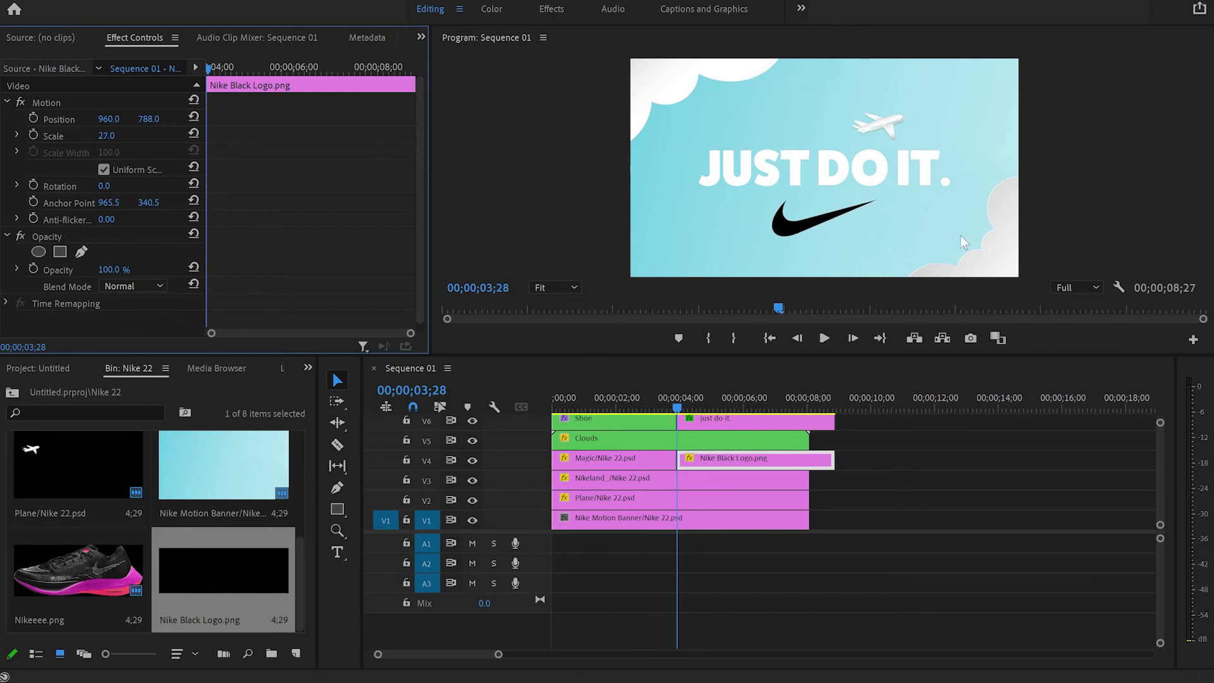
# Start animating the "JUST DO IT." title's vector motion scale at 00;00;03;28 with a value of 0
pyautogui.click(718, 419)
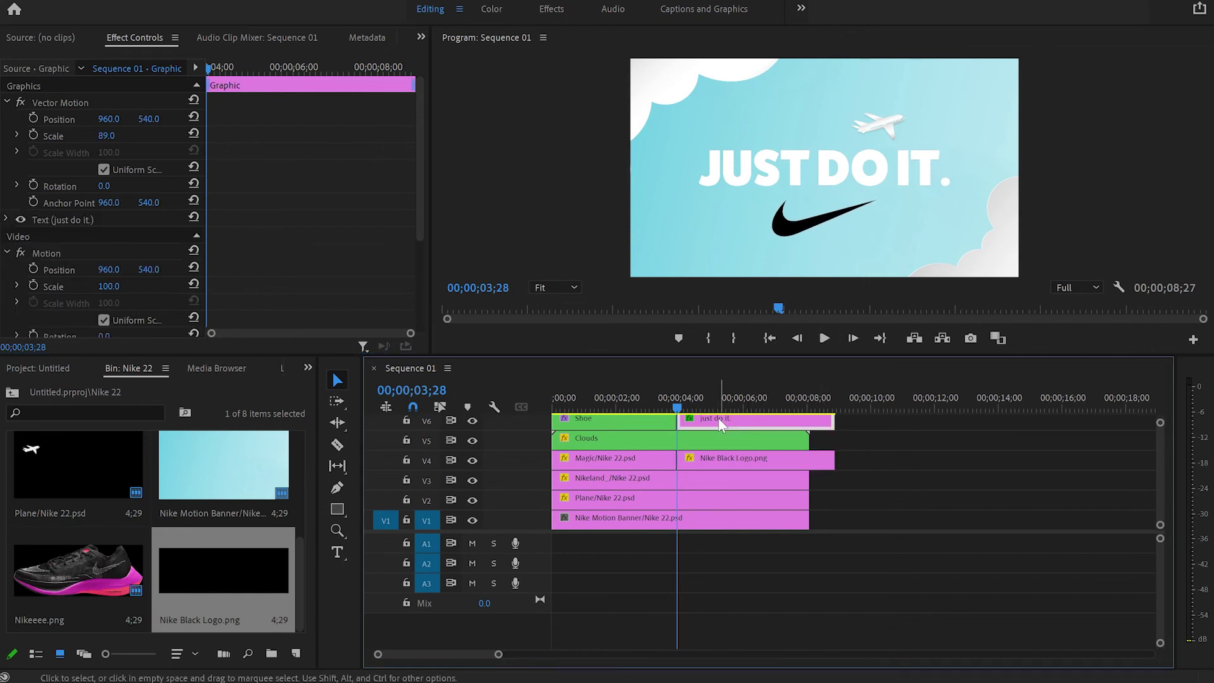
pyautogui.click(33, 136)
pyautogui.click(108, 135)
pyautogui.write('0')
pyautogui.press('Return')
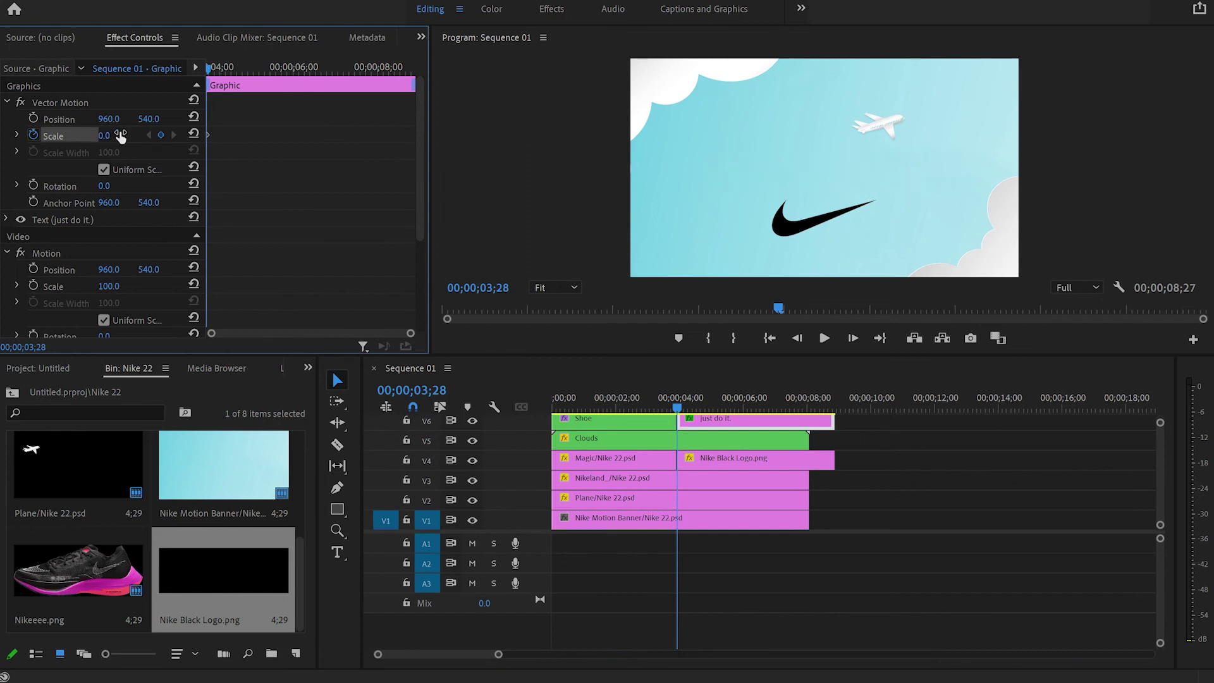
# Add a scale keyframe of 89 to the "JUST DO IT." title at 00;00;04;08
pyautogui.hotkey('shift', 'Right')
pyautogui.hotkey('shift', 'Right')
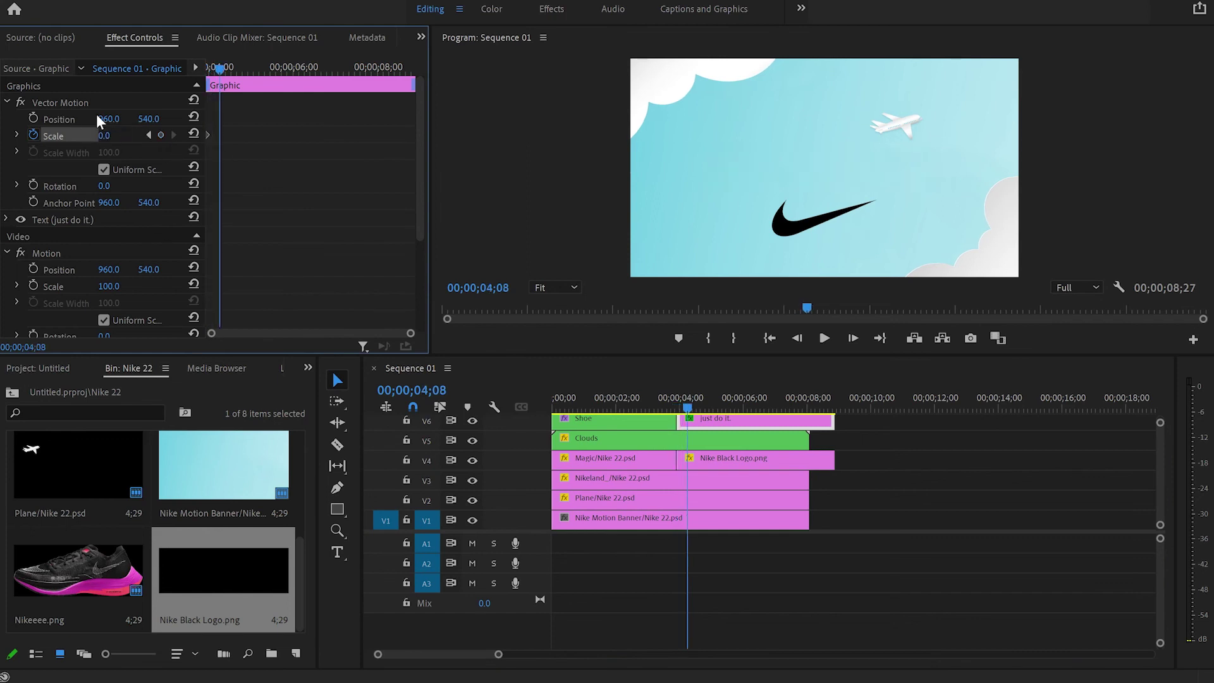
pyautogui.click(120, 134)
pyautogui.write('89')
pyautogui.press('Return')
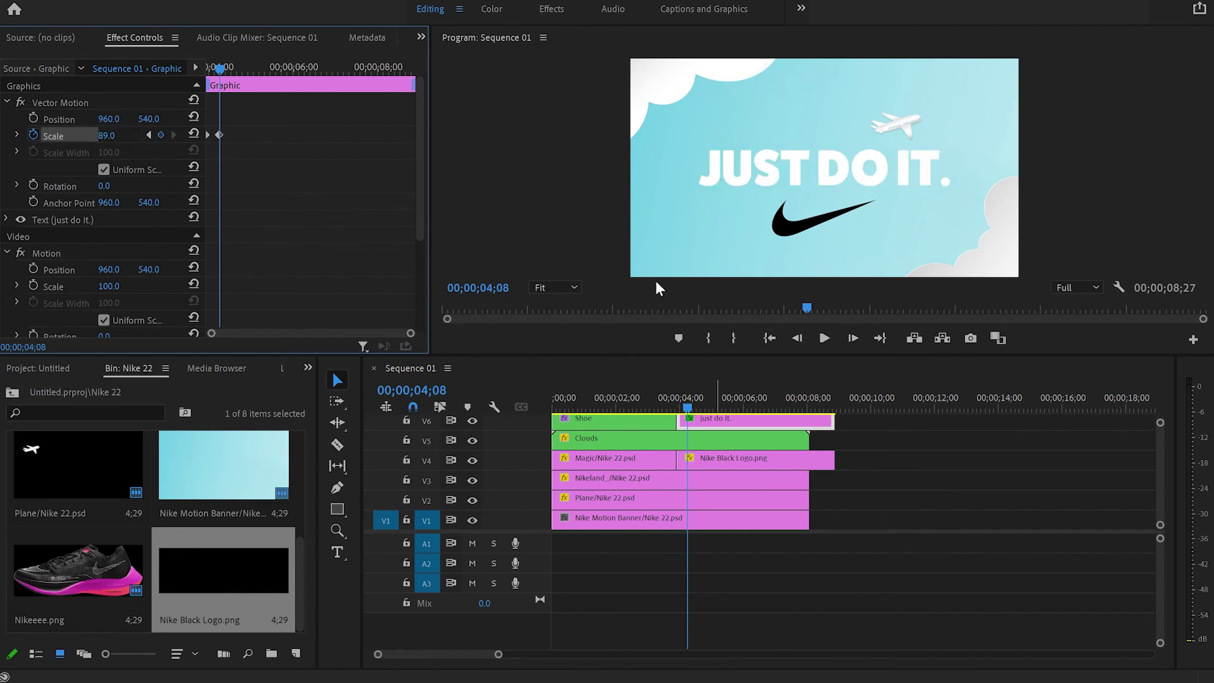
# Start animating the black Nike logo's scale at 00;00;03;28 with a value of 0
pyautogui.click(736, 455)
pyautogui.hotkey('shift', 'Left')
pyautogui.hotkey('shift', 'Left')
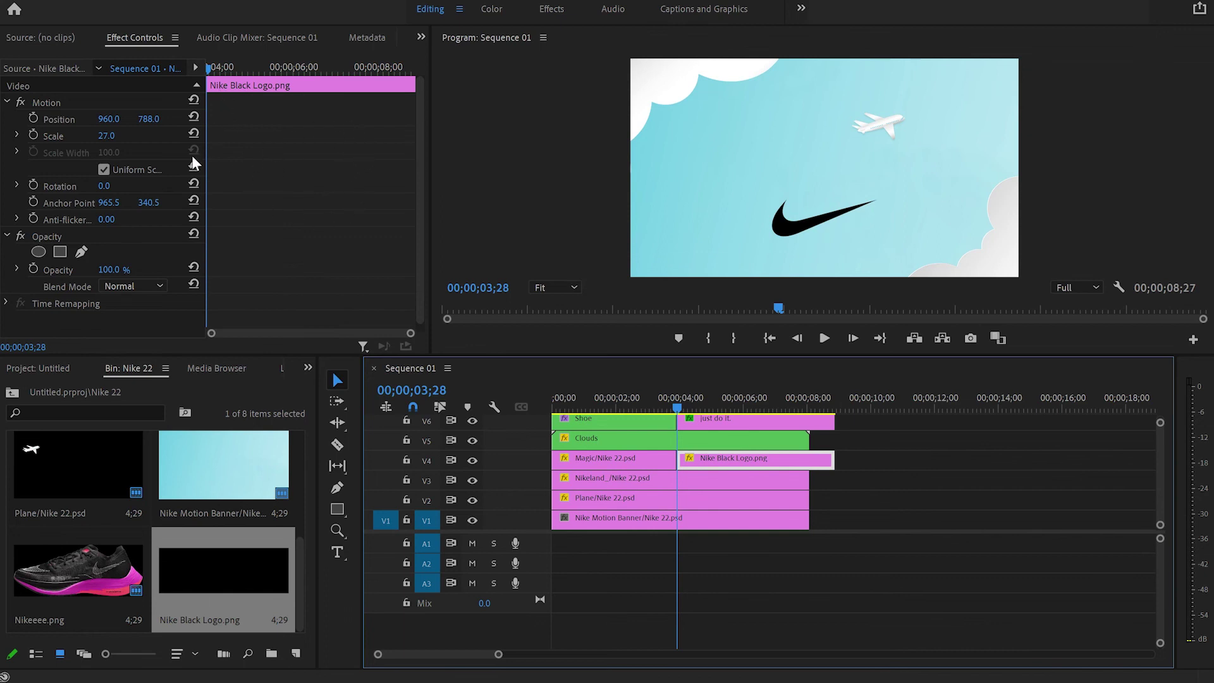
pyautogui.click(120, 134)
pyautogui.click(33, 135)
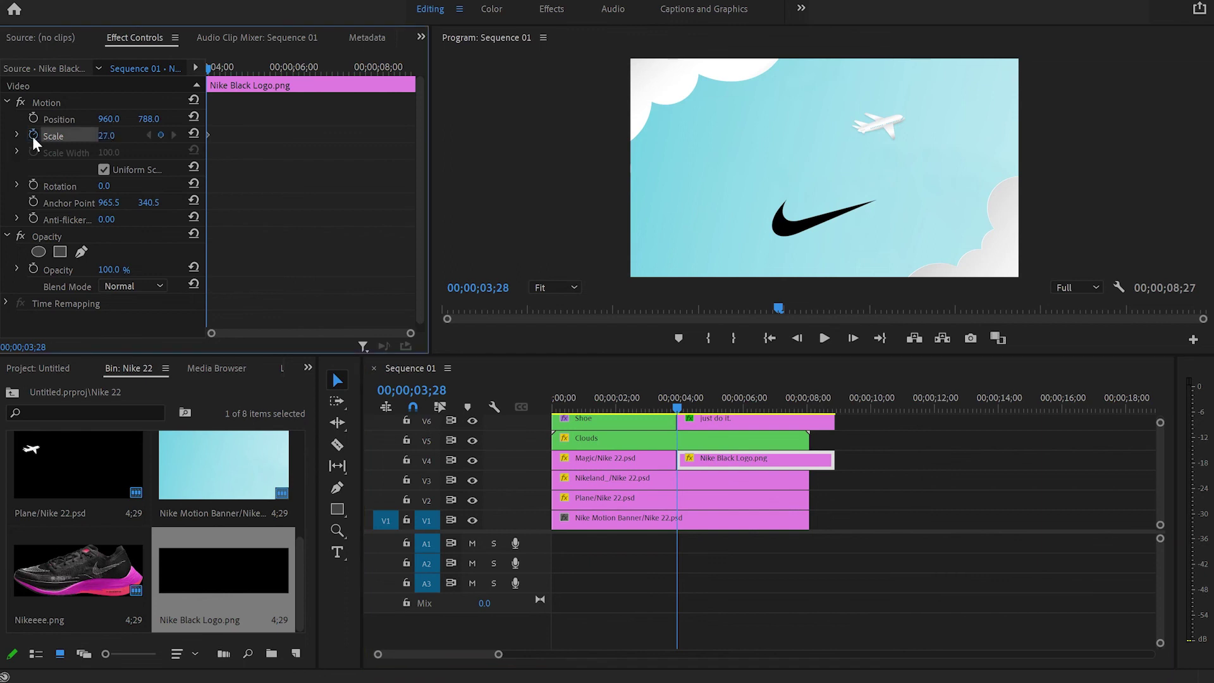
pyautogui.click(118, 136)
pyautogui.write('0')
pyautogui.press('Return')
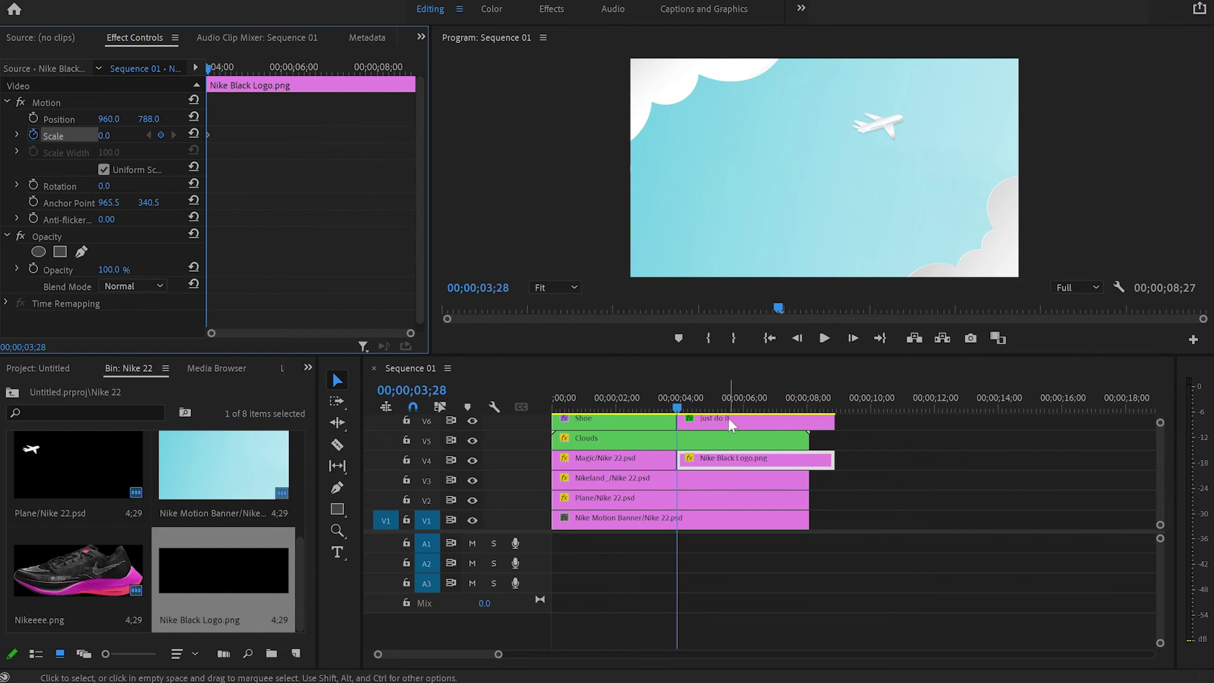
# Match the title's second keyframe at 00;00;04;08 and set the black Nike logo's scale there to 29
pyautogui.click(730, 422)
pyautogui.click(173, 138)
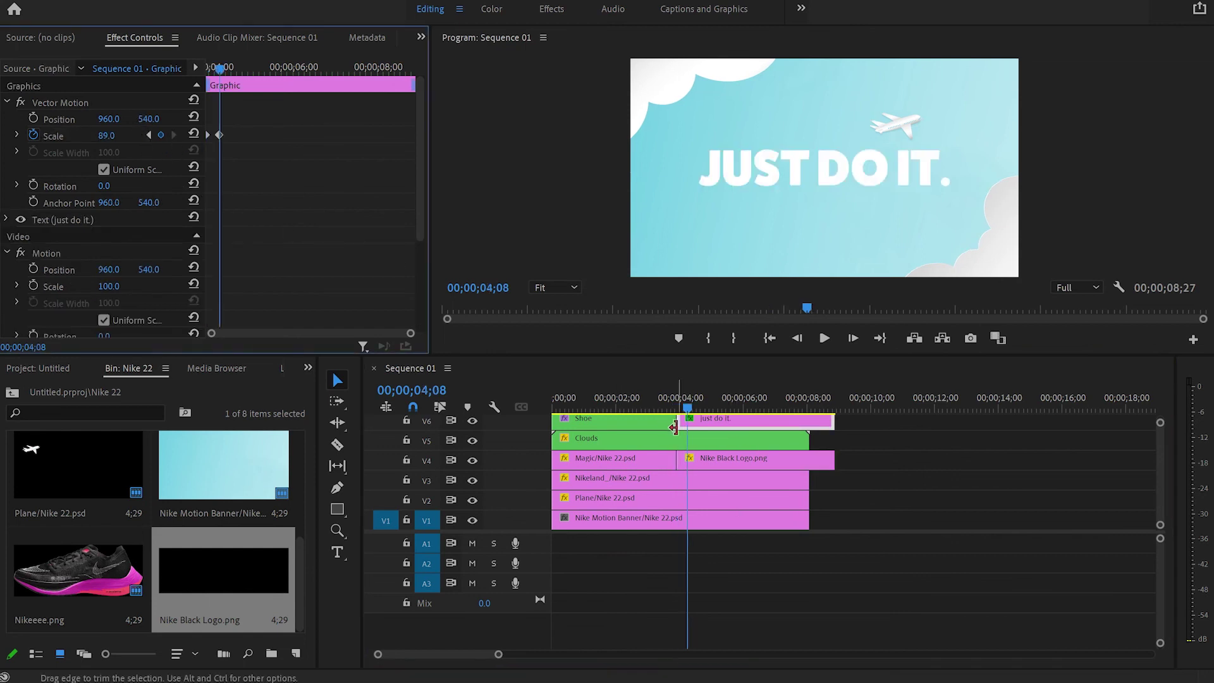
pyautogui.click(752, 460)
pyautogui.click(104, 136)
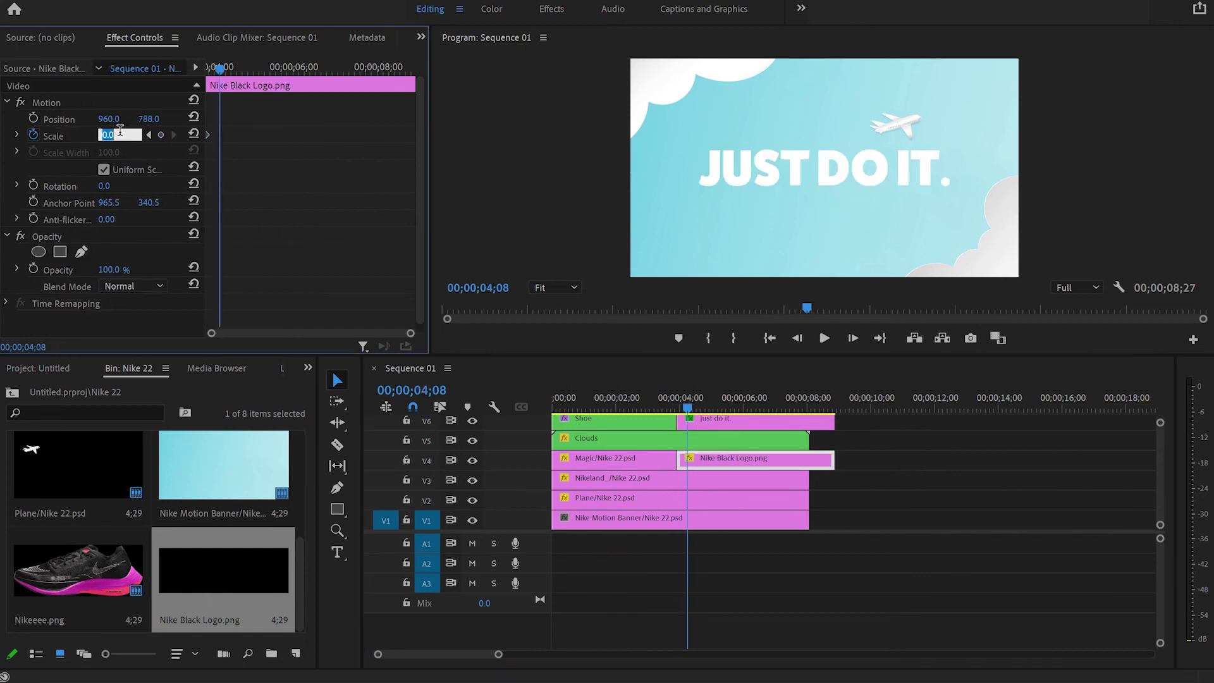
pyautogui.write('29')
pyautogui.press('Return')
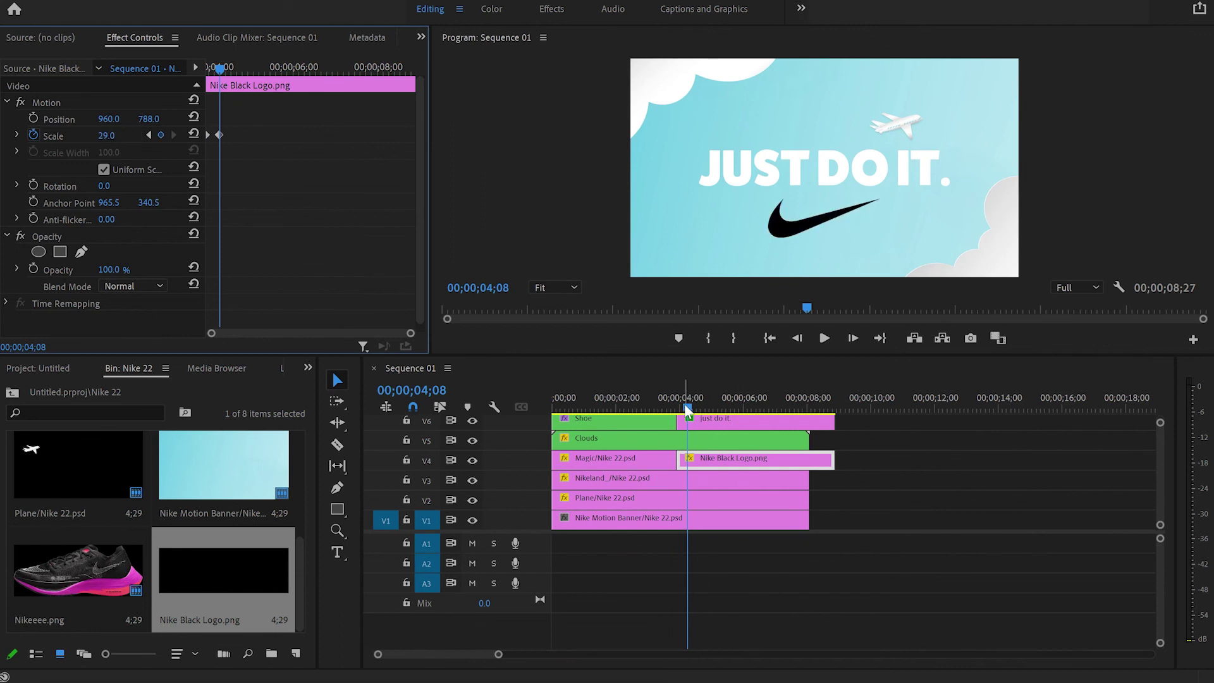
# Play the sequence from just before the Magic title's exit to review the transition into the "JUST DO IT." ending
pyautogui.moveTo(685, 404); pyautogui.dragTo(645, 402)
pyautogui.press('space')
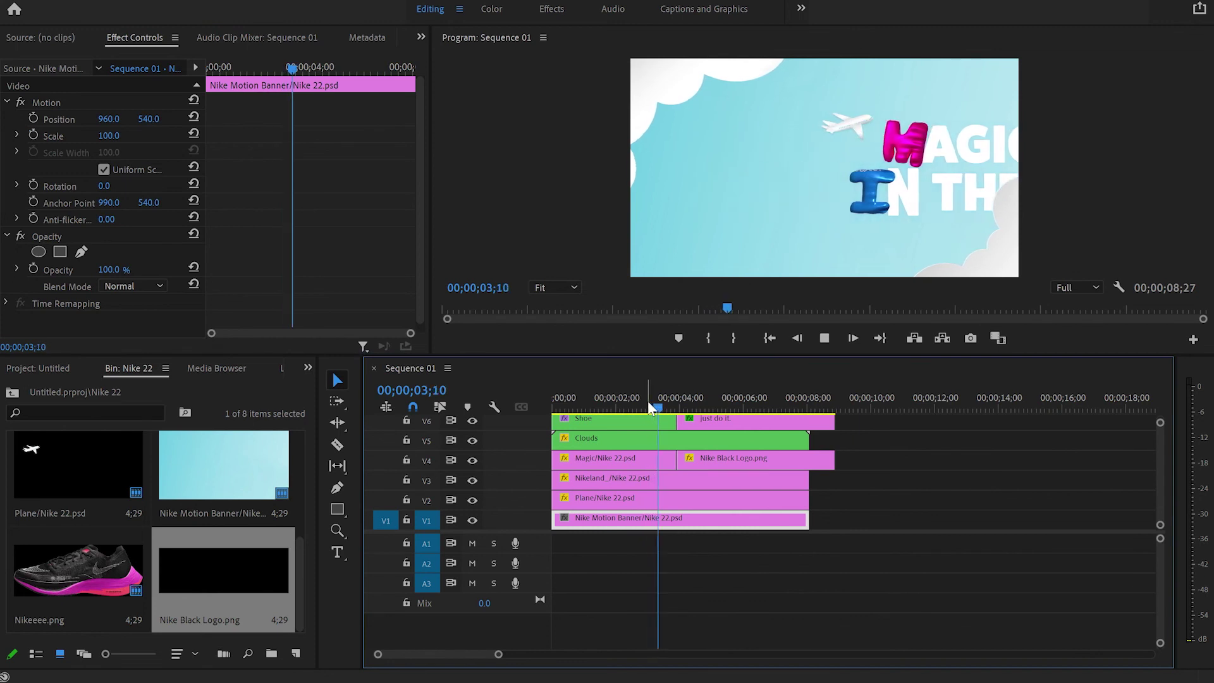